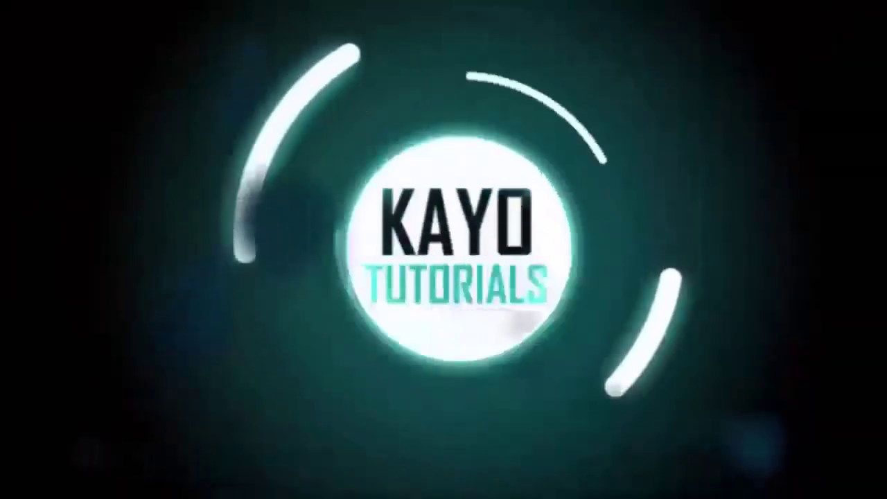
# Select the whole Notepad intro text about 3D interior modeling in 3dsmax
pyautogui.hotkey('ctrl', 'a')
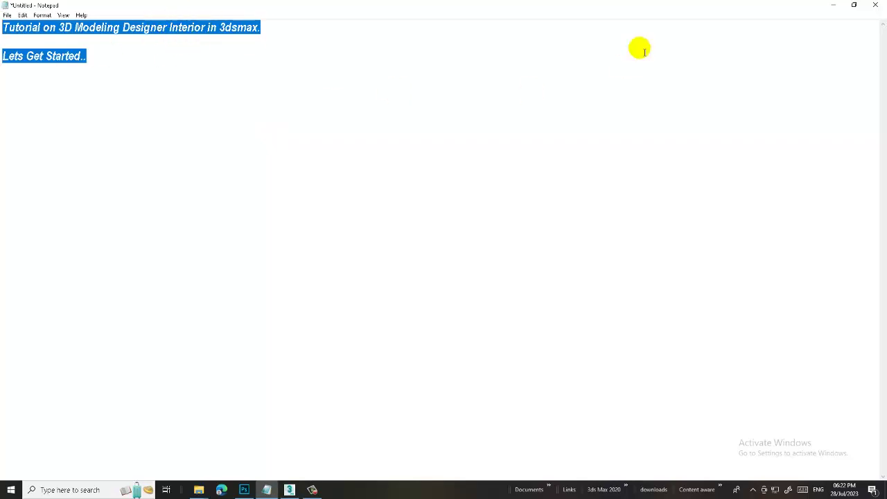
# Minimize Notepad, move the reference photo window aside, and orbit and pan the view over the counter
pyautogui.click(832, 6)
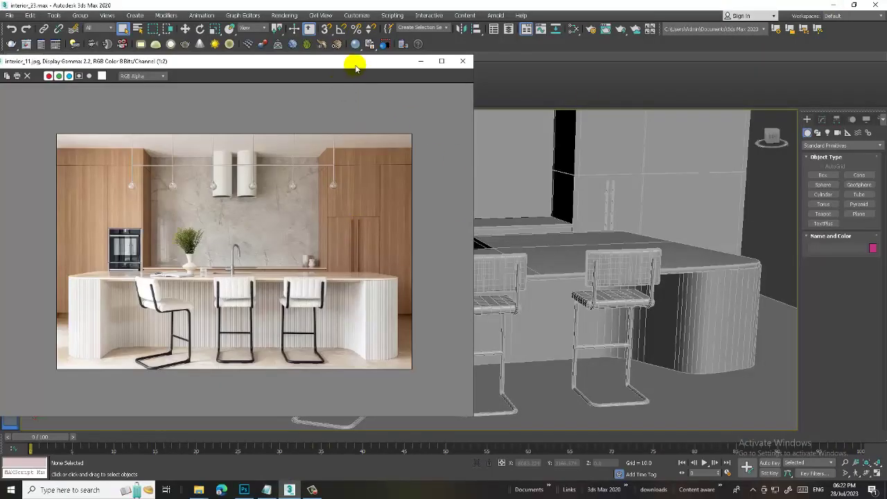
pyautogui.moveTo(356, 59); pyautogui.dragTo(229, 45)
pyautogui.keyDown('alt'); pyautogui.moveTo(532, 281); pyautogui.dragTo(505, 307, button='middle'); pyautogui.keyUp('alt')
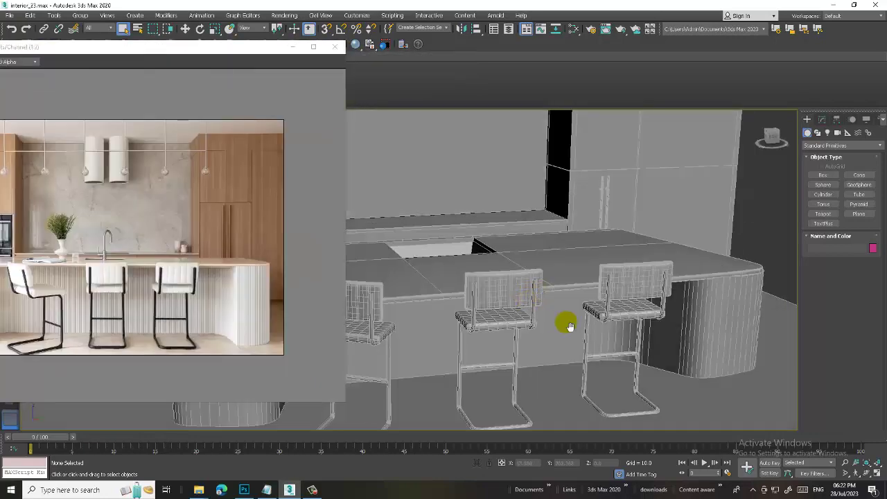
pyautogui.scroll(1, 60, 247)
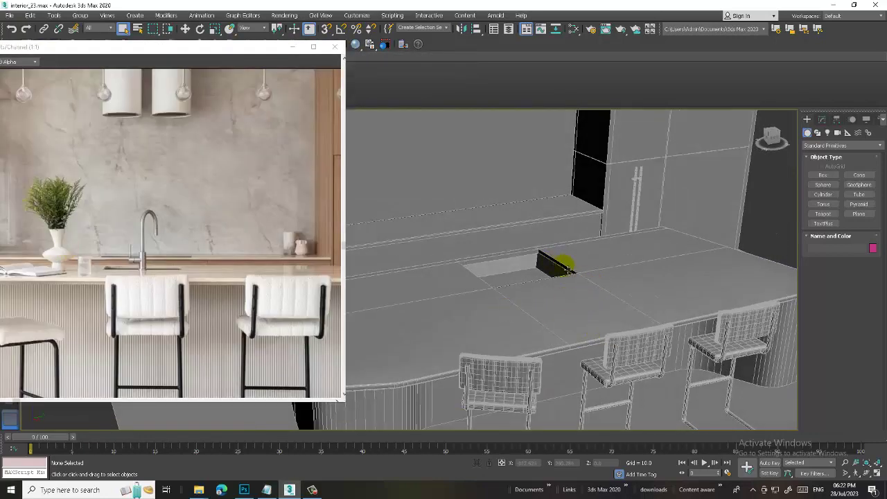
pyautogui.keyDown('alt'); pyautogui.moveTo(600, 282); pyautogui.dragTo(585, 273, button='middle'); pyautogui.keyUp('alt')
# Maximize the Front viewport and zoom in so the counter fills the view
pyautogui.hotkey('alt', 'w')
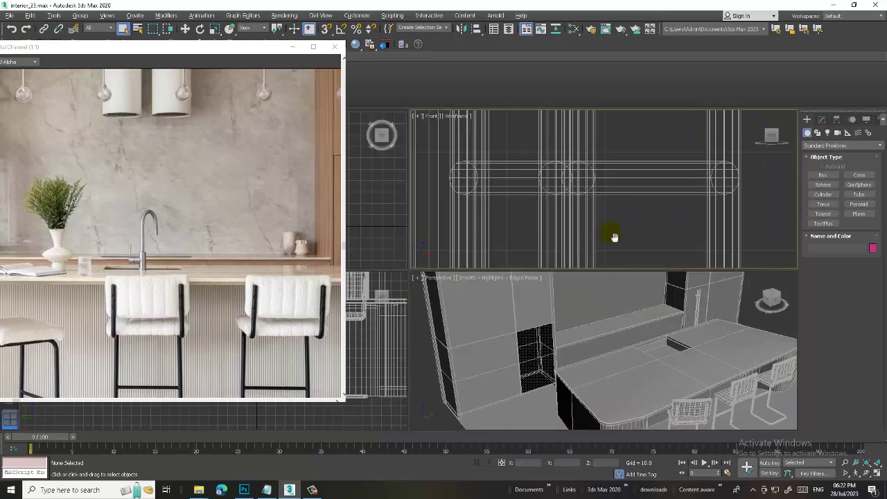
pyautogui.hotkey('alt', 'w')
pyautogui.moveTo(588, 240); pyautogui.dragTo(588, 294, button='middle')
pyautogui.scroll(-5, 589, 272)
pyautogui.scroll(2, 543, 285)
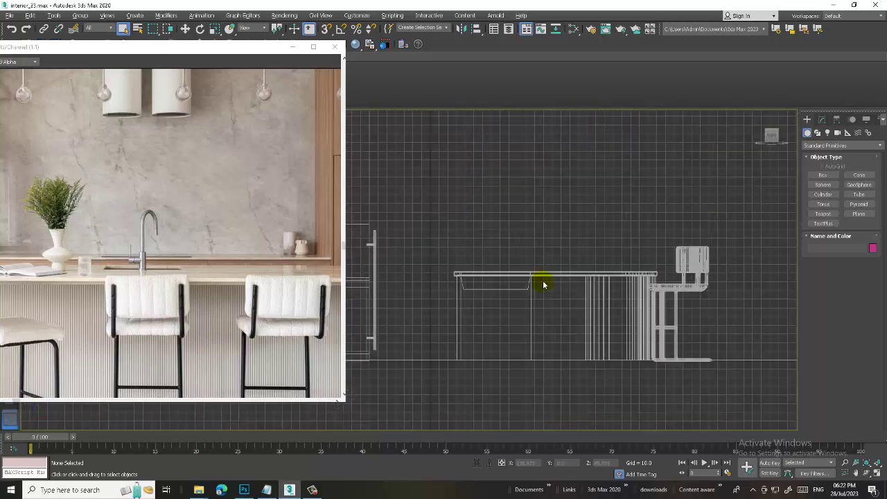
pyautogui.scroll(2, 543, 285)
pyautogui.scroll(1, 551, 287)
# Draw a three-point Line spline rising from the counter edge, up then left
pyautogui.press('w')
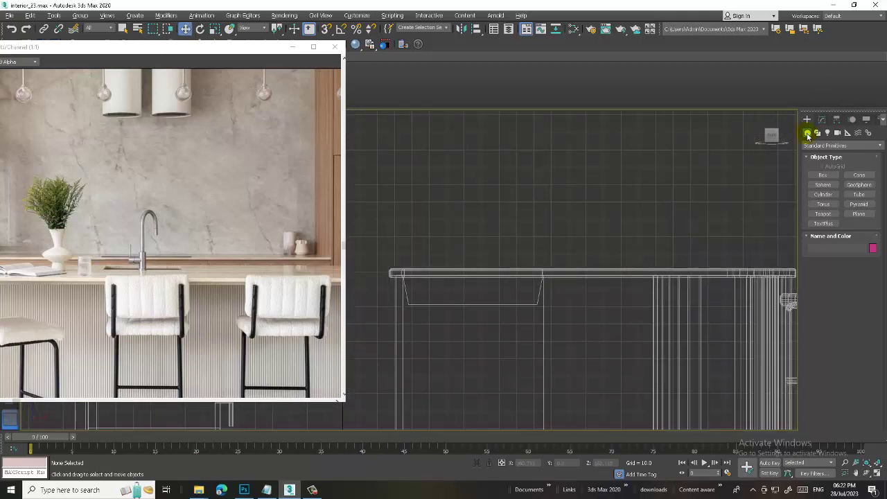
pyautogui.click(818, 132)
pyautogui.click(825, 182)
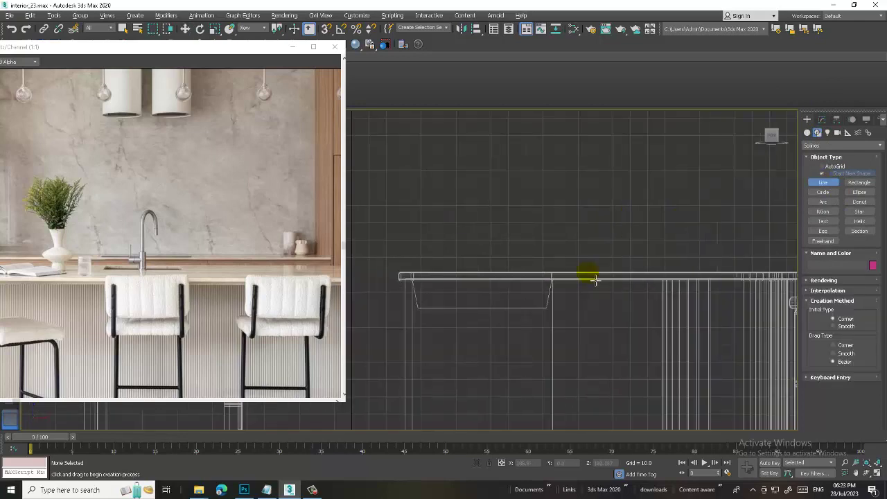
pyautogui.click(561, 276)
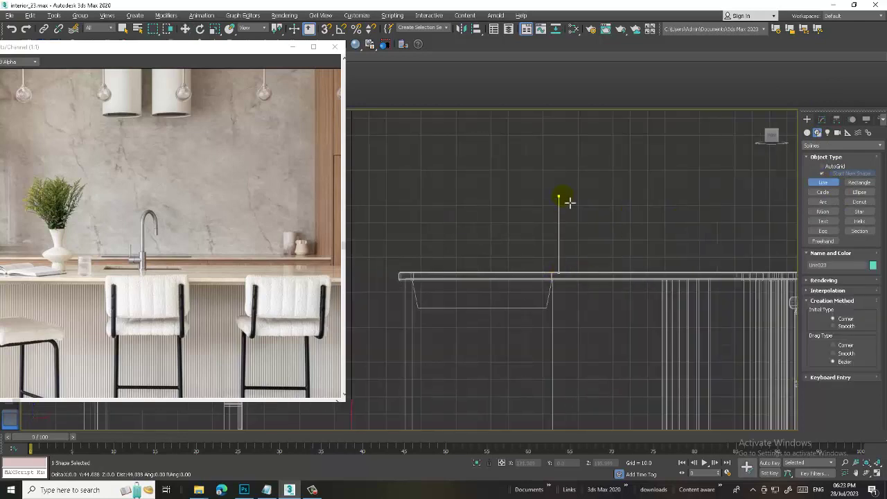
pyautogui.click(570, 196)
pyautogui.click(512, 190)
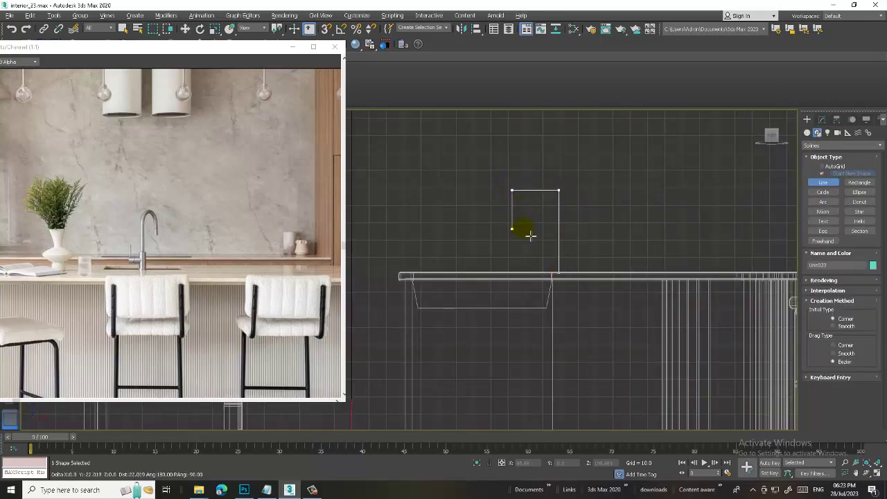
pyautogui.rightClick(528, 229)
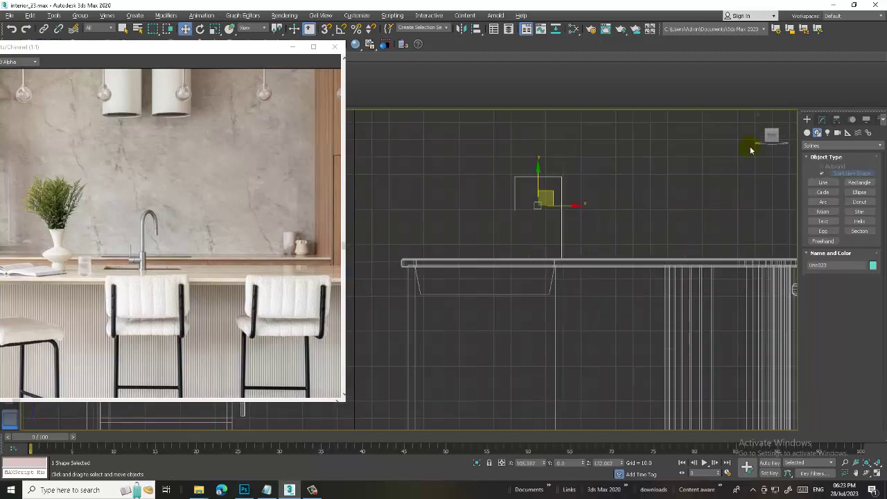
# Fillet the line's top corner vertices into a rounded faucet arch
pyautogui.moveTo(579, 194); pyautogui.dragTo(581, 194)
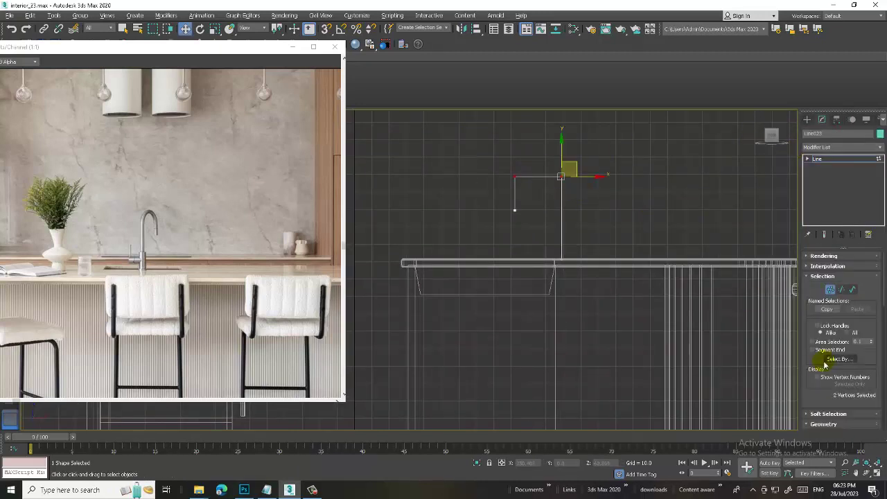
pyautogui.scroll(-5, 820, 367)
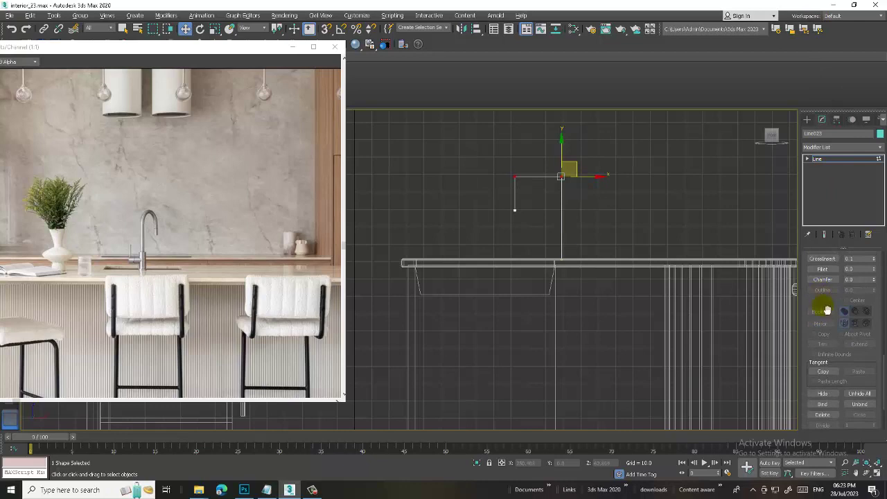
pyautogui.click(822, 269)
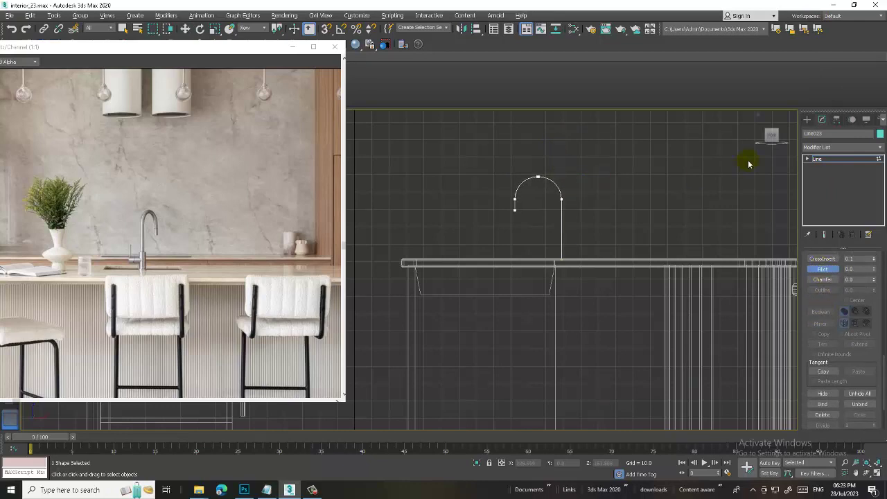
pyautogui.click(838, 158)
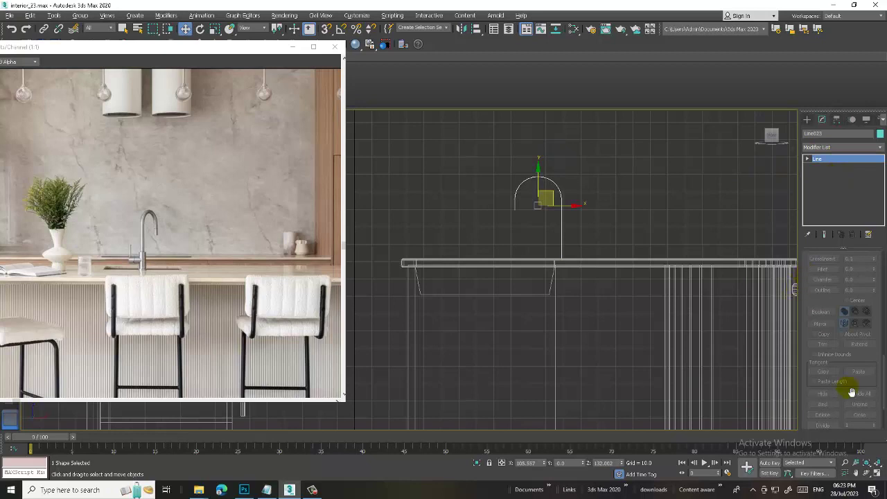
# Enable the faucet spline's viewport rendering as a solid tube about 3.09 thick
pyautogui.scroll(5, 837, 335)
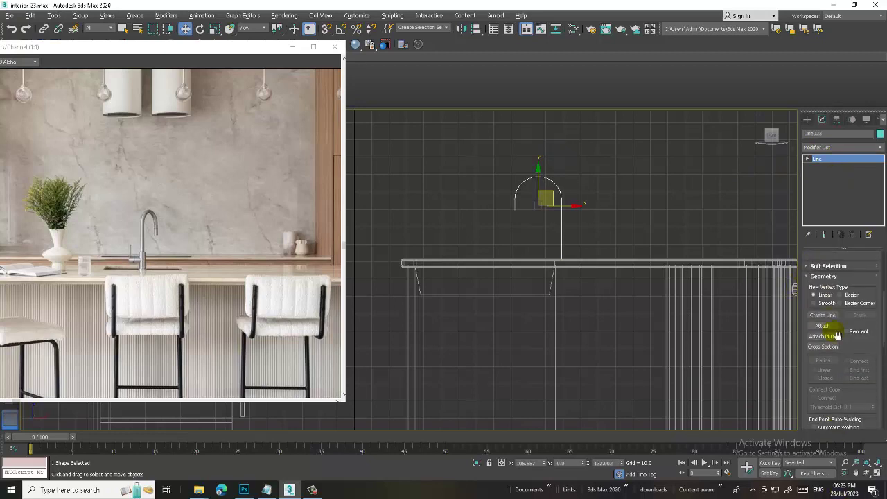
pyautogui.scroll(4, 809, 264)
pyautogui.click(810, 257)
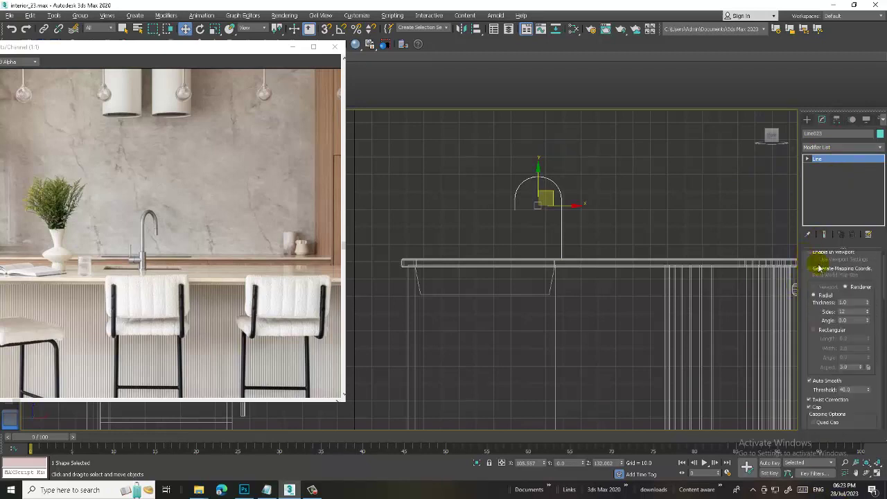
pyautogui.moveTo(810, 291); pyautogui.dragTo(815, 348)
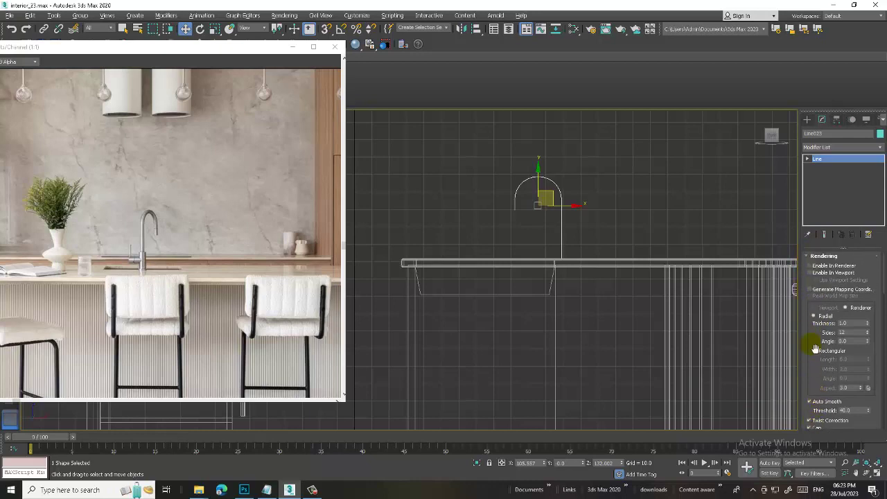
pyautogui.click(814, 273)
pyautogui.moveTo(867, 314); pyautogui.dragTo(847, 230)
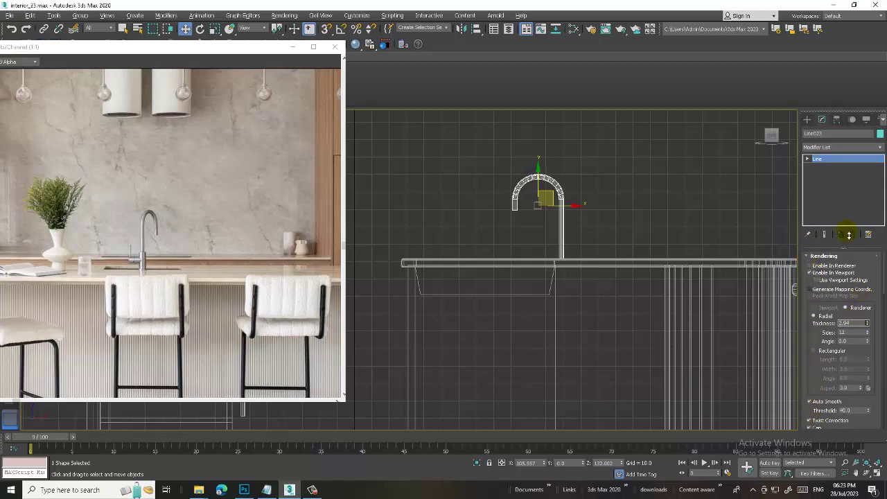
pyautogui.write('3.15')
pyautogui.scroll(-3, 570, 293)
# Maximize the Perspective view and raise the faucet tube's thickness to about 4.1
pyautogui.hotkey('alt', 'w')
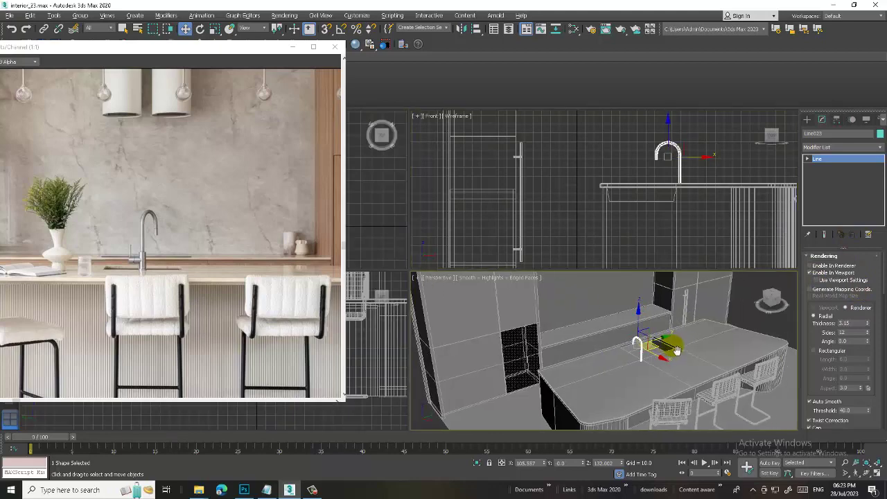
pyautogui.hotkey('alt', 'w')
pyautogui.scroll(5, 522, 303)
pyautogui.moveTo(522, 303)
pyautogui.keyDown('alt'); pyautogui.mouseDown(button='middle')
pyautogui.moveTo(511, 301)
pyautogui.moveTo(520, 311)
pyautogui.mouseUp(button='middle'); pyautogui.keyUp('alt')
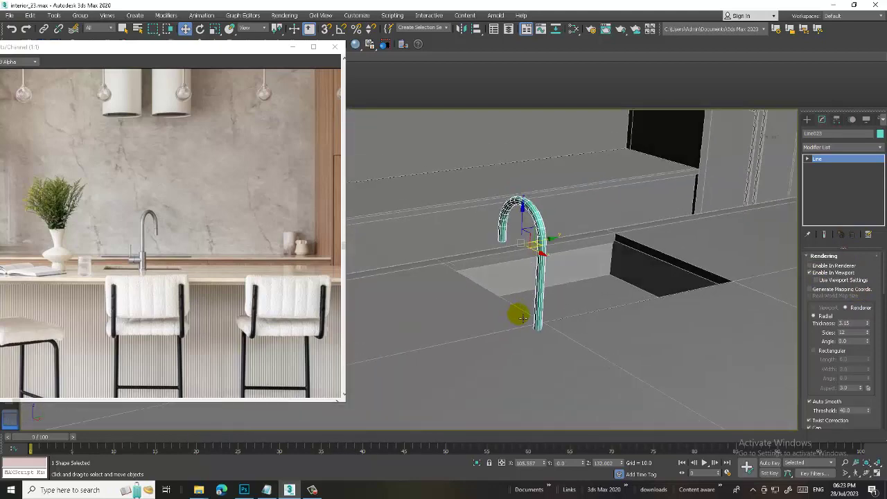
pyautogui.moveTo(869, 326); pyautogui.dragTo(864, 313)
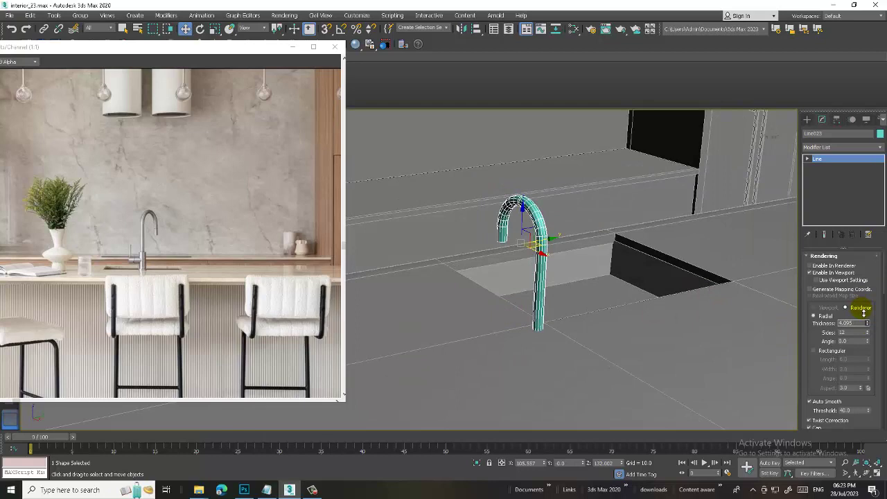
pyautogui.keyDown('alt'); pyautogui.moveTo(714, 298); pyautogui.dragTo(565, 201, button='middle'); pyautogui.keyUp('alt')
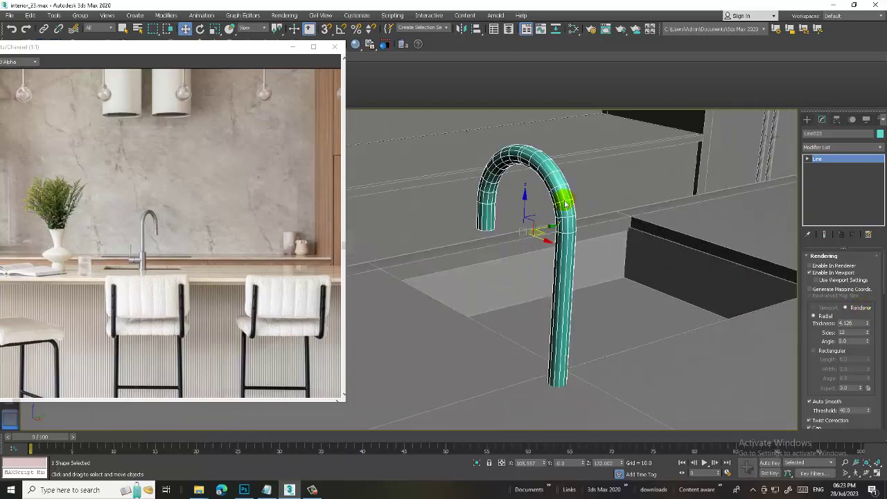
pyautogui.rightClick(561, 198)
# Convert the faucet to Editable Poly, select its base vertices and add edge loops
pyautogui.click(704, 309)
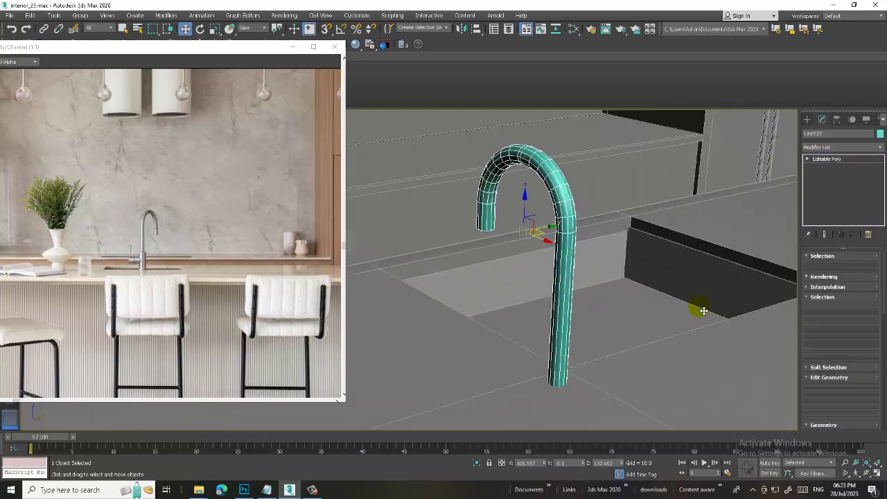
pyautogui.press('1')
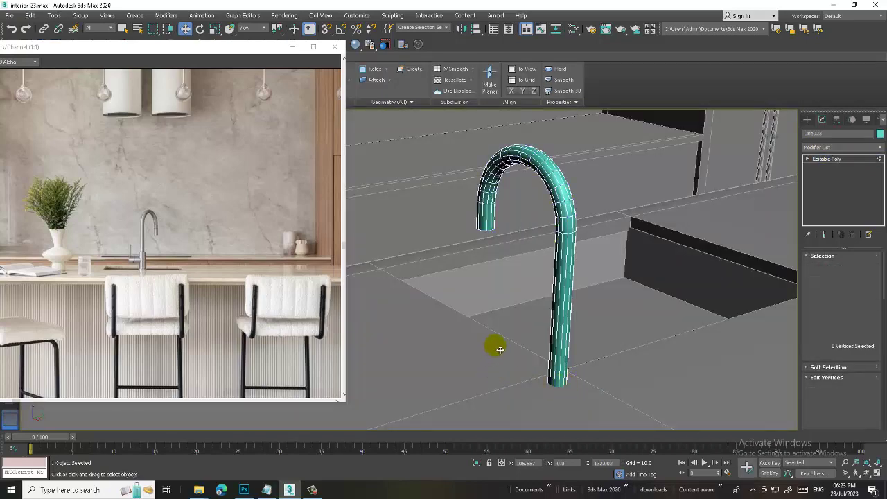
pyautogui.moveTo(495, 345); pyautogui.dragTo(642, 454)
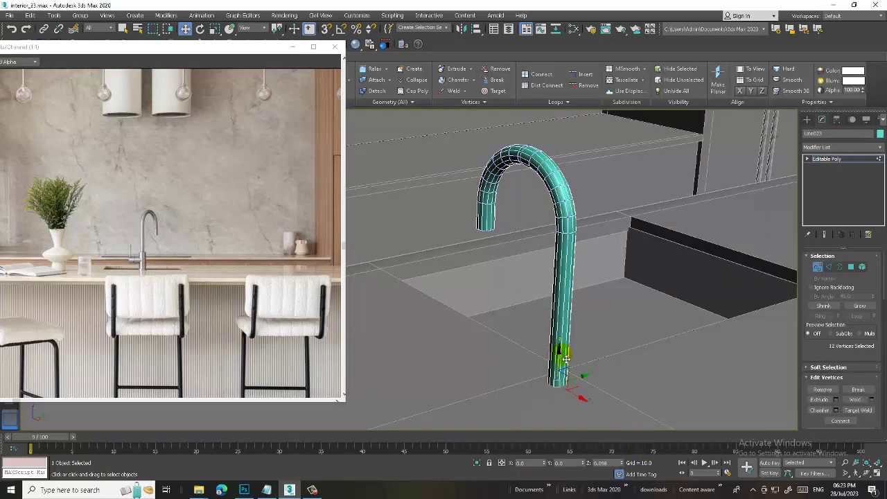
pyautogui.keyDown('alt'); pyautogui.moveTo(569, 357); pyautogui.dragTo(548, 350, button='middle'); pyautogui.keyUp('alt')
pyautogui.moveTo(257, 46); pyautogui.dragTo(215, 46)
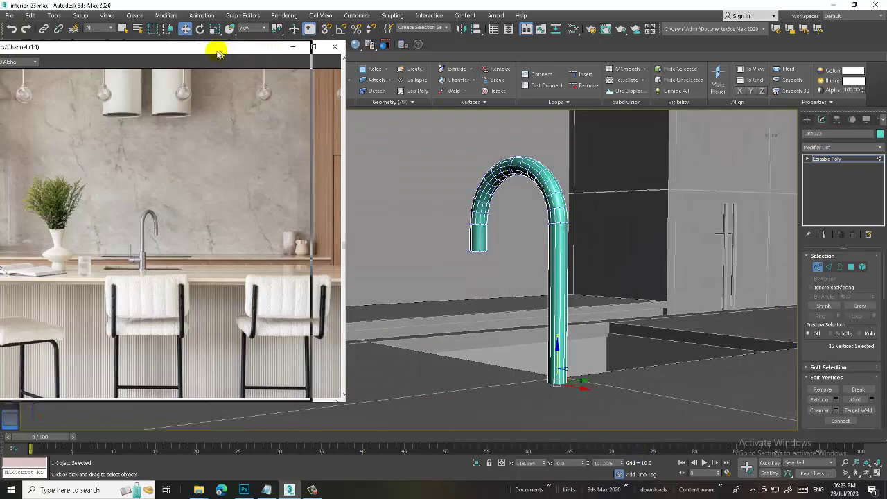
pyautogui.click(331, 69)
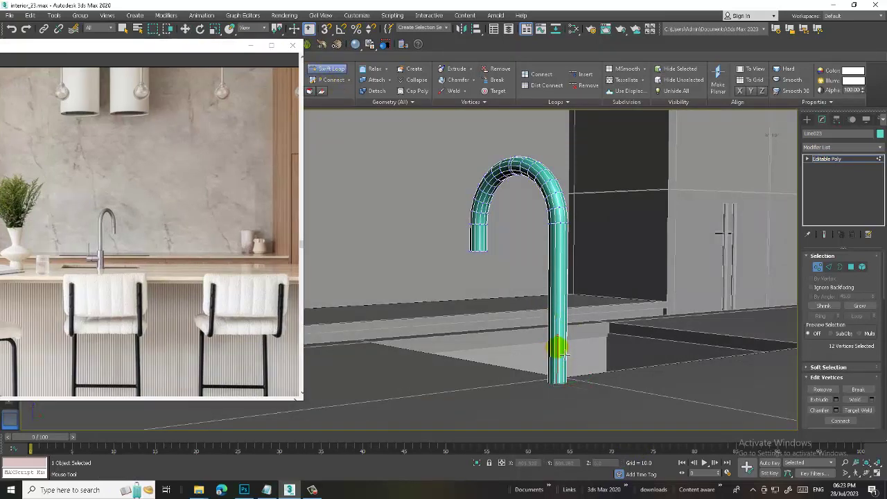
pyautogui.moveTo(573, 352)
pyautogui.keyDown('alt'); pyautogui.mouseDown(button='middle')
pyautogui.moveTo(588, 333)
pyautogui.moveTo(578, 326)
pyautogui.mouseUp(button='middle'); pyautogui.keyUp('alt')
pyautogui.press('w')
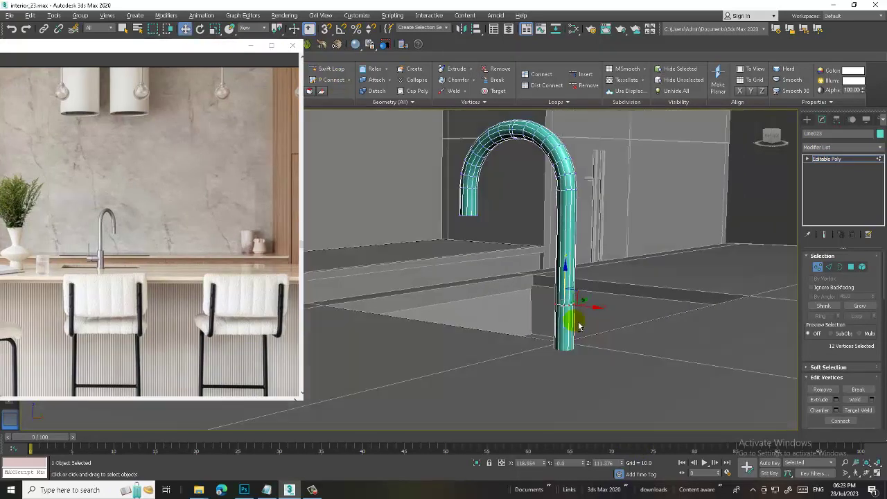
# Extrude the faucet's bottom face ring by Local Normal into a short collar about 1.2 high
pyautogui.press('4')
pyautogui.moveTo(534, 313); pyautogui.dragTo(604, 347)
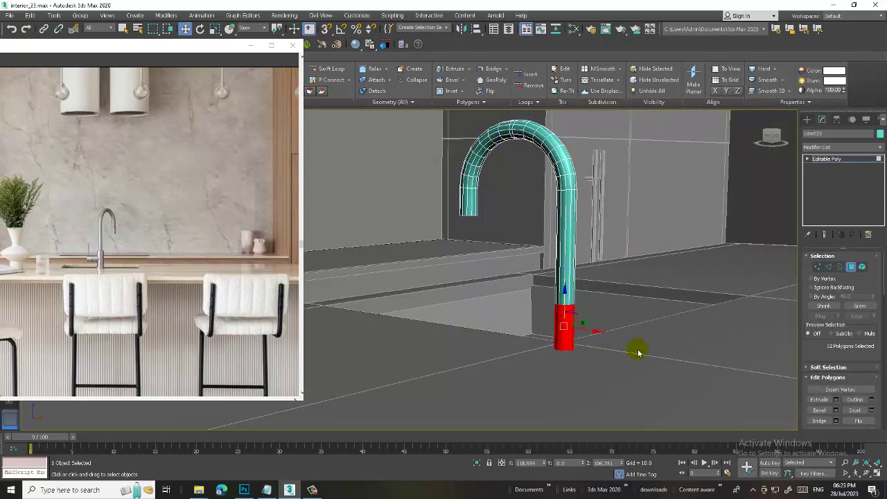
pyautogui.keyDown('alt'); pyautogui.moveTo(637, 350); pyautogui.dragTo(717, 397, button='middle'); pyautogui.keyUp('alt')
pyautogui.click(837, 401)
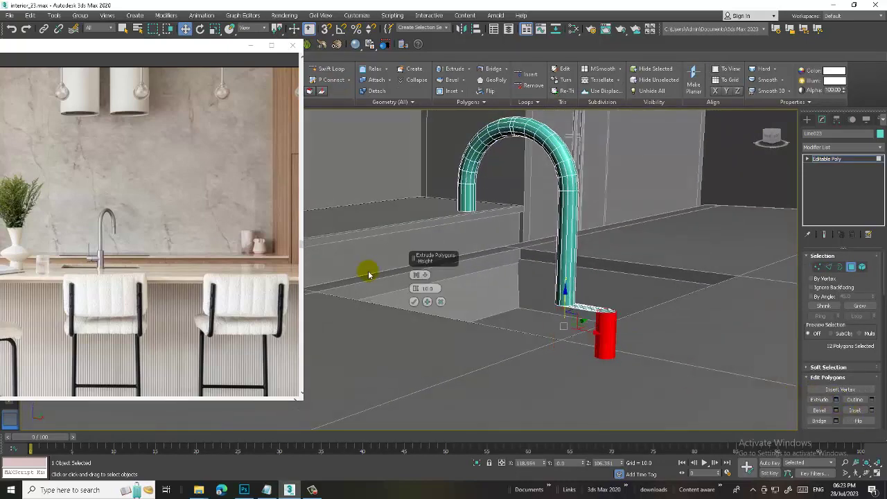
pyautogui.click(417, 275)
pyautogui.click(433, 291)
pyautogui.keyDown('alt'); pyautogui.moveTo(539, 320); pyautogui.dragTo(376, 287, button='middle'); pyautogui.keyUp('alt')
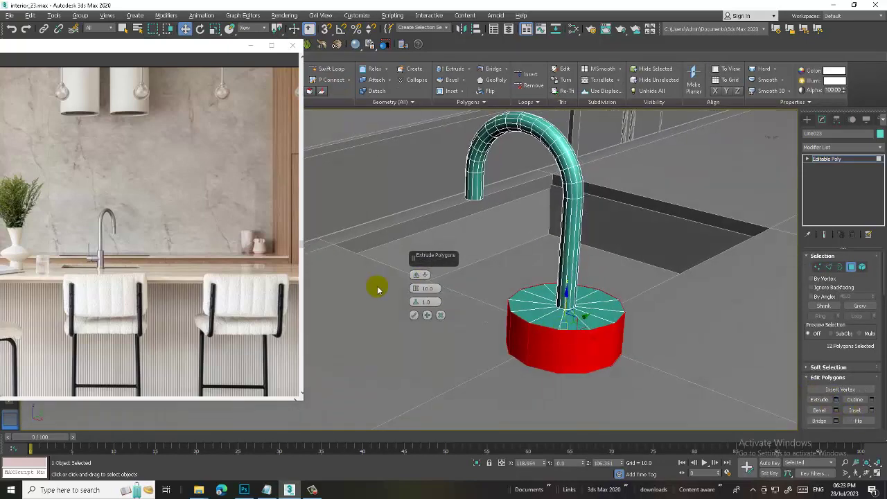
pyautogui.moveTo(416, 288); pyautogui.dragTo(434, 331)
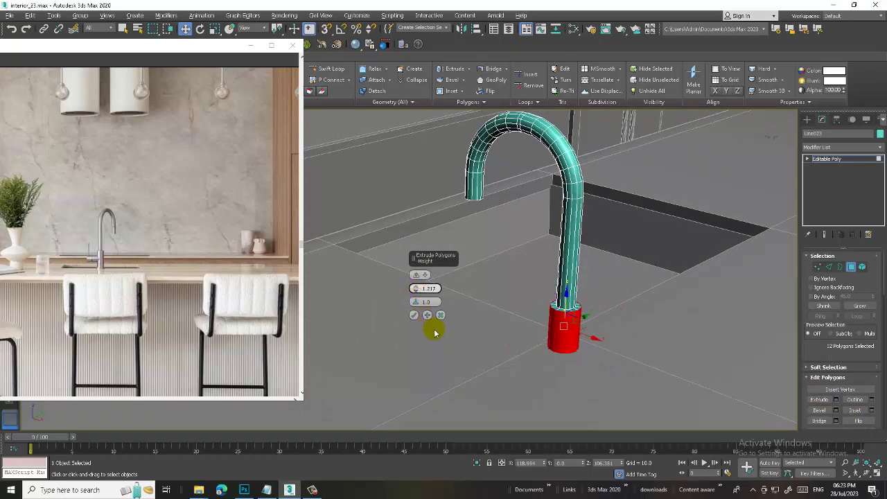
pyautogui.click(413, 313)
pyautogui.scroll(3, 620, 347)
pyautogui.scroll(3, 610, 333)
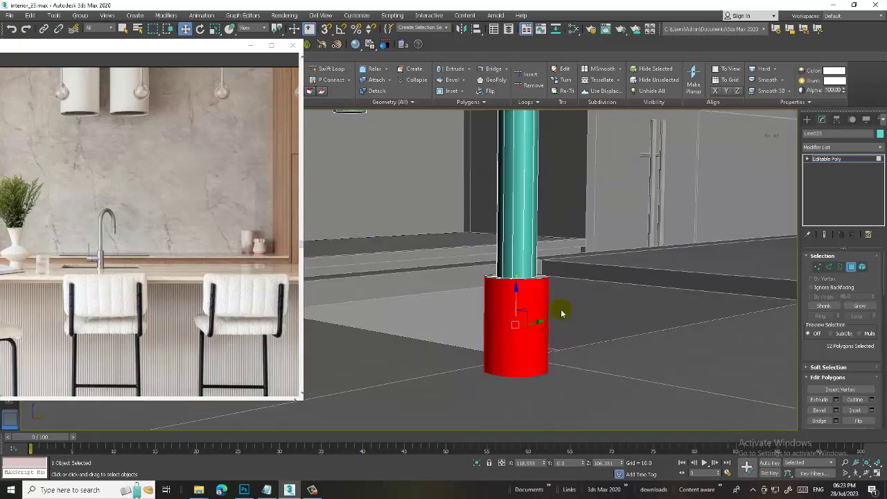
pyautogui.press('1')
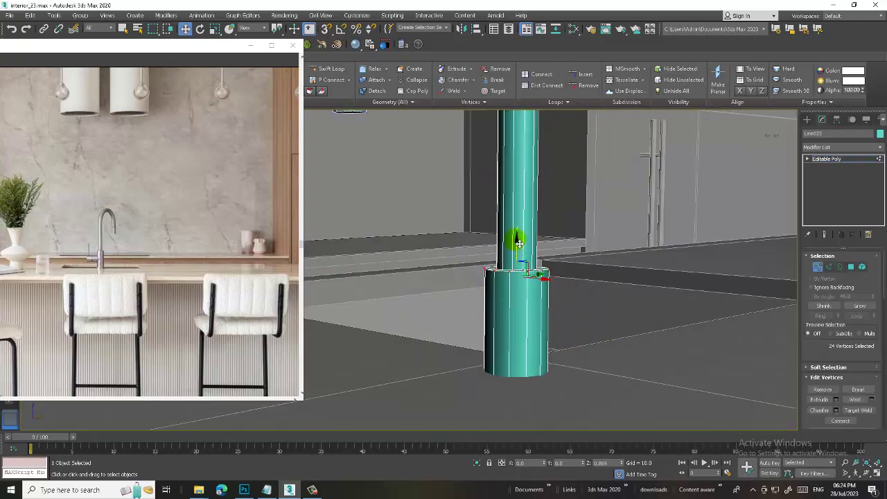
# Draw a small cylinder beside the faucet base in the Front view
pyautogui.click(842, 160)
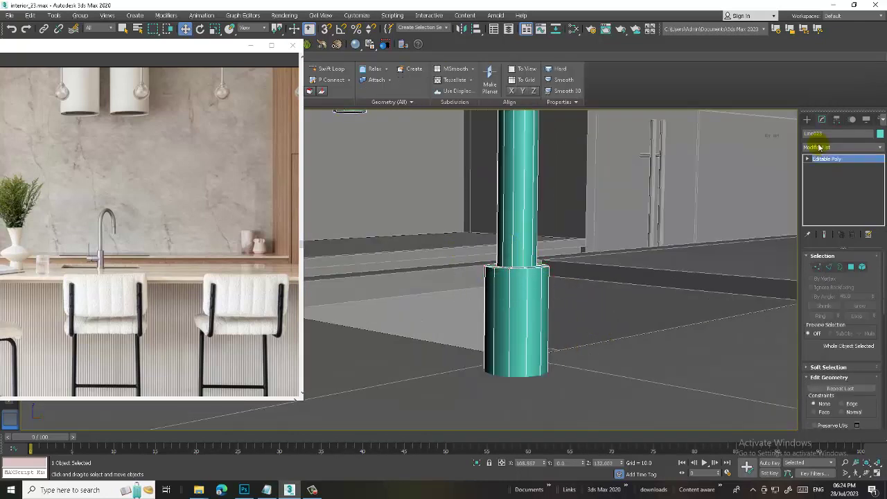
pyautogui.click(806, 119)
pyautogui.click(807, 132)
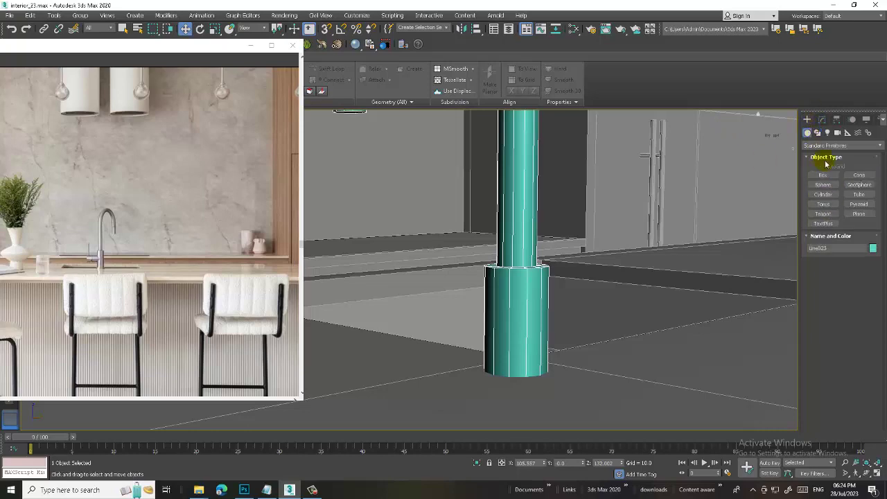
pyautogui.click(822, 194)
pyautogui.hotkey('alt', 'w')
pyautogui.scroll(1, 673, 197)
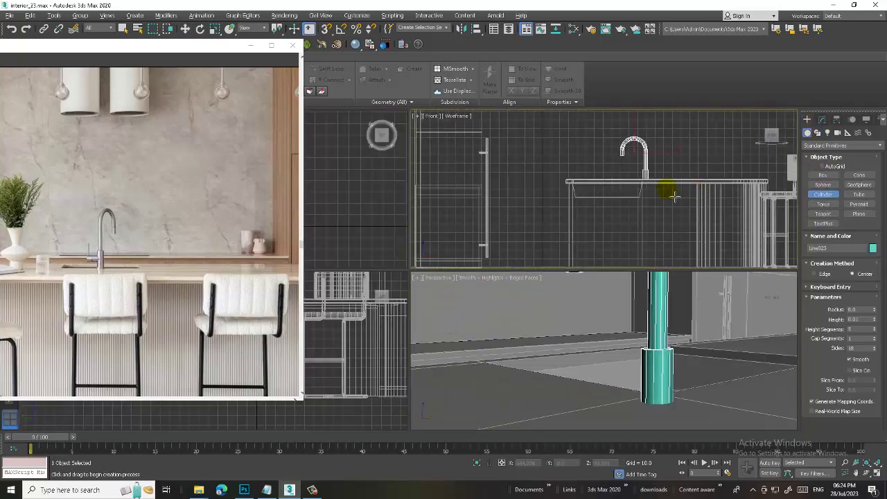
pyautogui.hotkey('alt', 'w')
pyautogui.hotkey('alt', 'w')
pyautogui.hotkey('alt', 'w')
pyautogui.scroll(4, 570, 237)
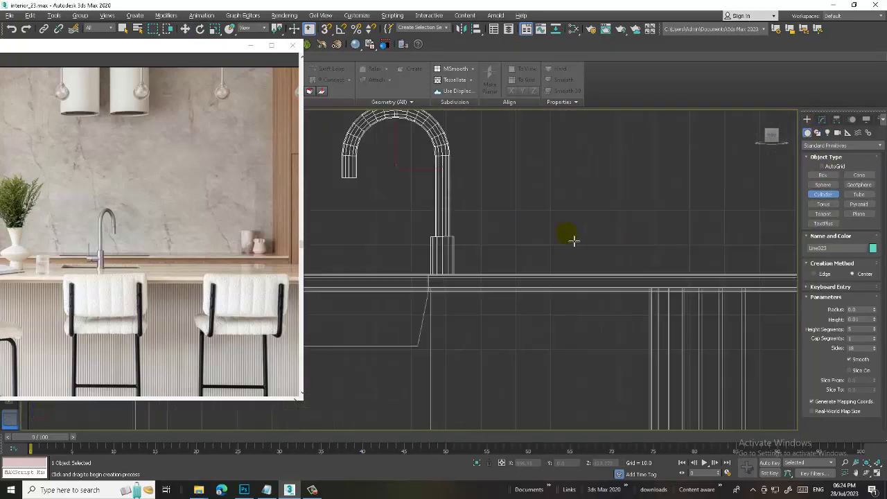
pyautogui.scroll(-1, 519, 253)
pyautogui.scroll(1, 516, 263)
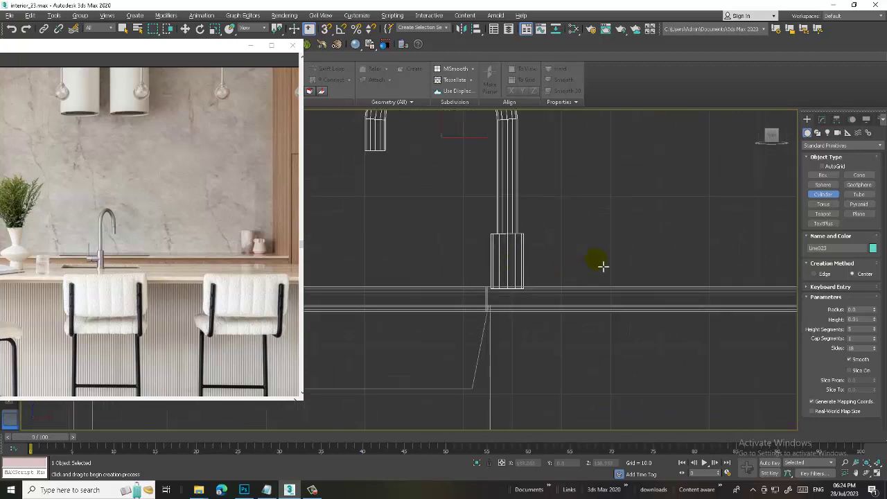
pyautogui.moveTo(563, 269); pyautogui.dragTo(569, 274)
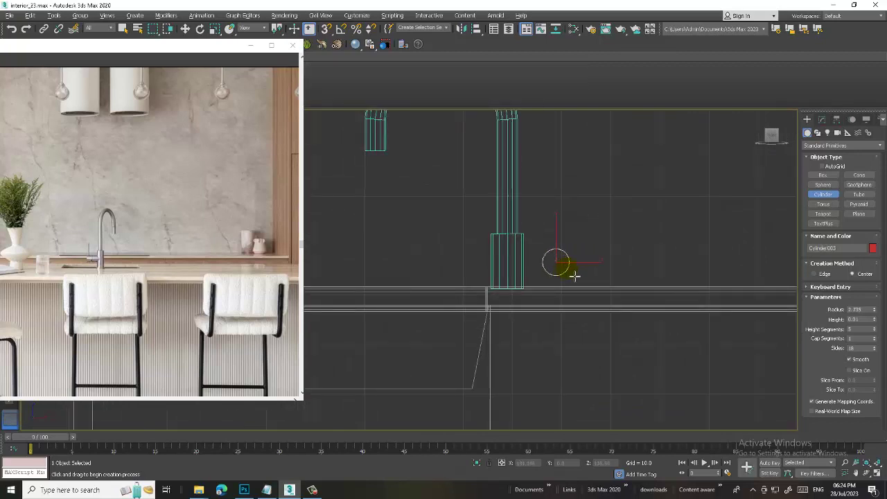
pyautogui.click(574, 262)
# In the Perspective view, move the cylinder into the faucet's base collar
pyautogui.press('w')
pyautogui.hotkey('alt', 'w')
pyautogui.middleClick(664, 366)
pyautogui.hotkey('alt', 'w')
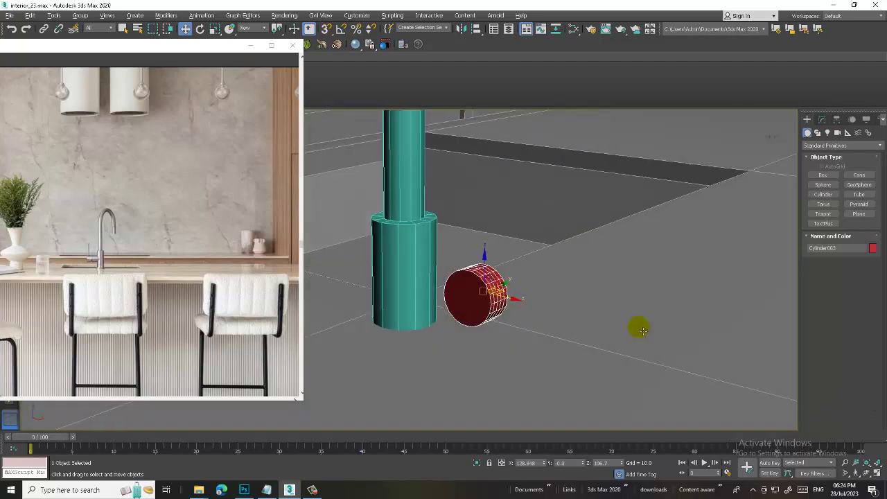
pyautogui.keyDown('alt'); pyautogui.moveTo(637, 326); pyautogui.dragTo(672, 328, button='middle'); pyautogui.keyUp('alt')
pyautogui.moveTo(672, 327); pyautogui.dragTo(626, 295)
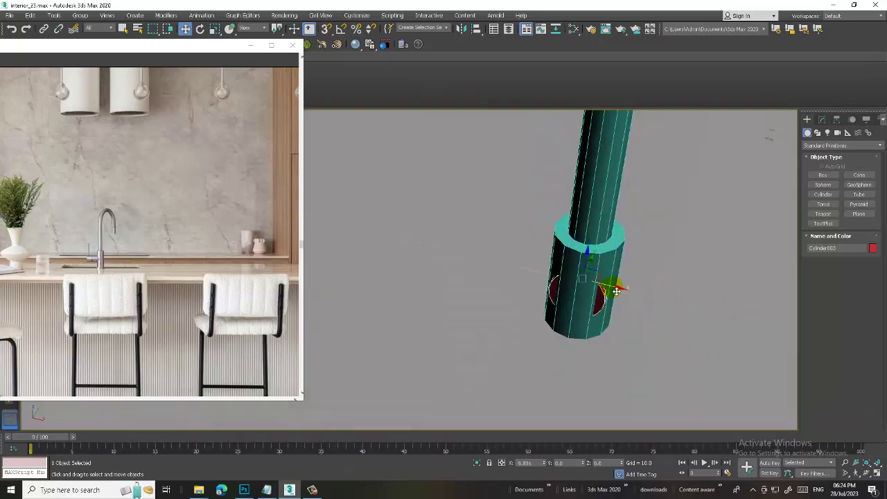
pyautogui.keyDown('alt'); pyautogui.moveTo(626, 294); pyautogui.dragTo(596, 291, button='middle'); pyautogui.keyUp('alt')
# Set the cylinder's radius to 2.406 and lengthen its height to 7.81
pyautogui.click(822, 119)
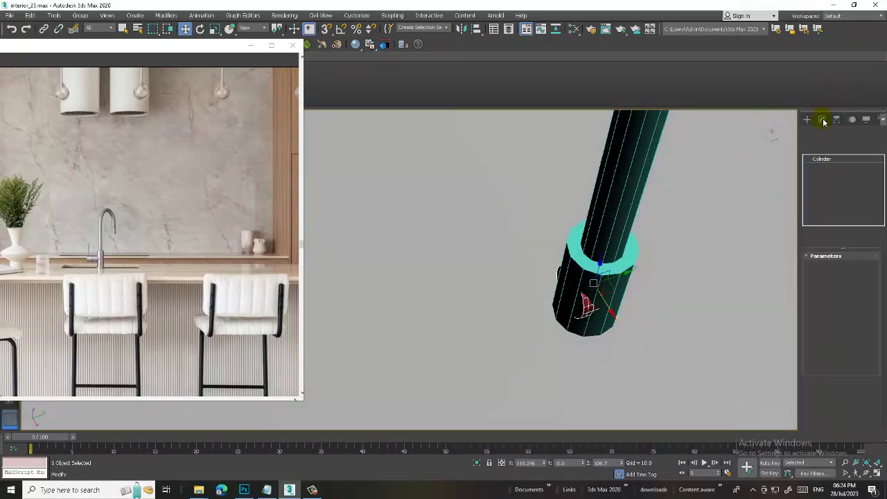
pyautogui.moveTo(875, 271); pyautogui.dragTo(873, 278)
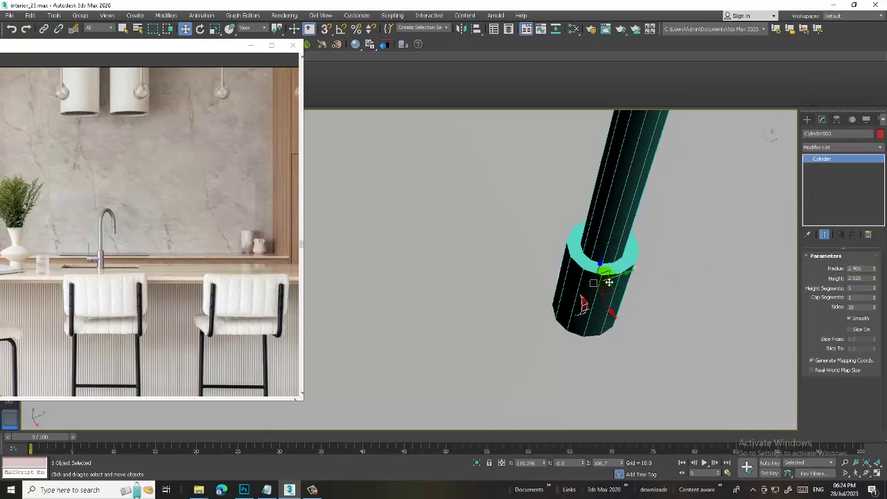
pyautogui.moveTo(619, 276); pyautogui.dragTo(605, 287)
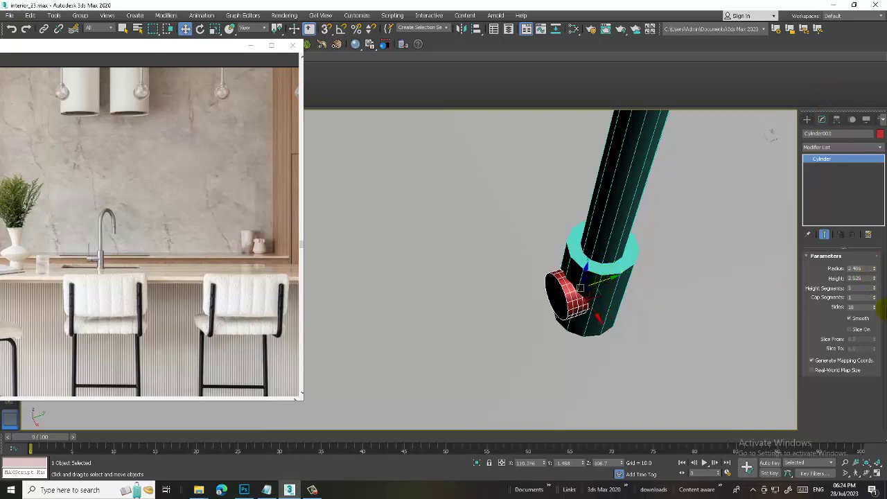
pyautogui.moveTo(872, 278); pyautogui.dragTo(855, 222)
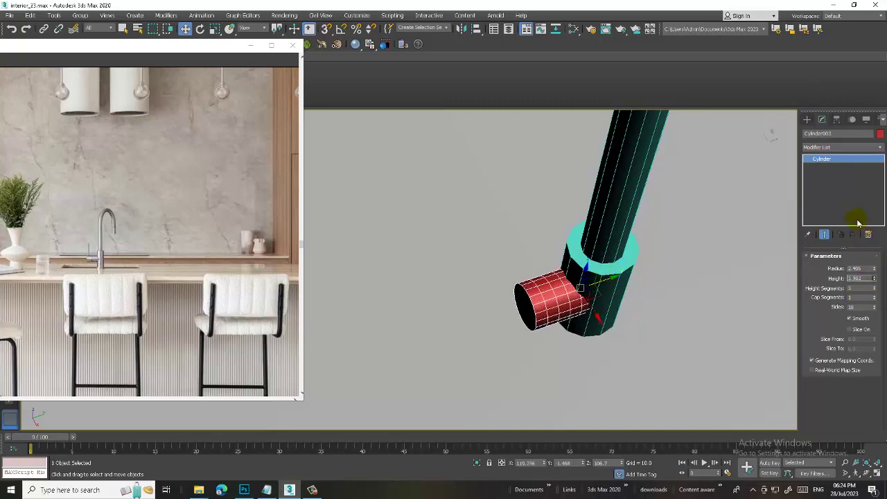
pyautogui.moveTo(693, 277)
pyautogui.keyDown('alt'); pyautogui.mouseDown(button='middle')
pyautogui.moveTo(664, 286)
pyautogui.moveTo(723, 263)
pyautogui.mouseUp(button='middle'); pyautogui.keyUp('alt')
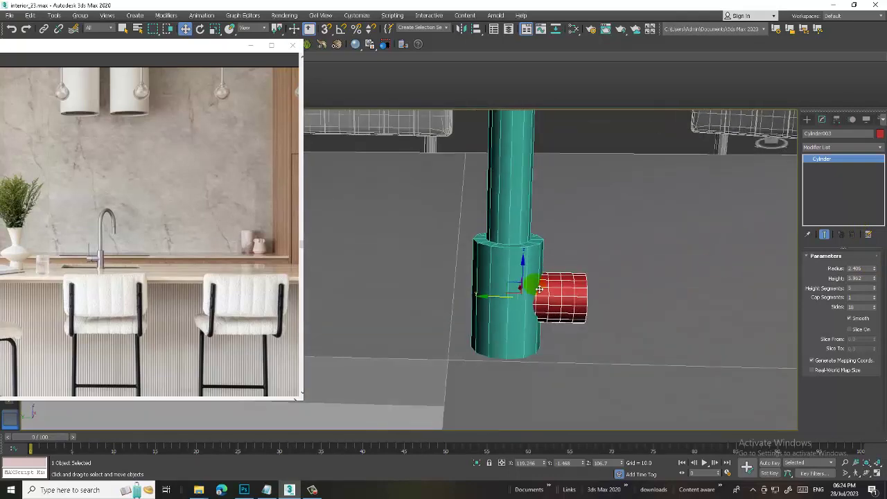
pyautogui.scroll(2, 537, 291)
pyautogui.moveTo(876, 280); pyautogui.dragTo(876, 268)
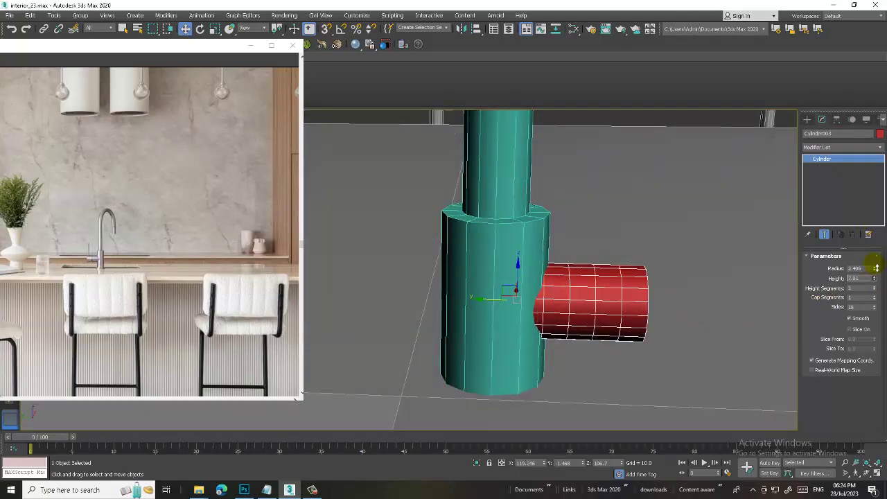
pyautogui.scroll(3, 568, 322)
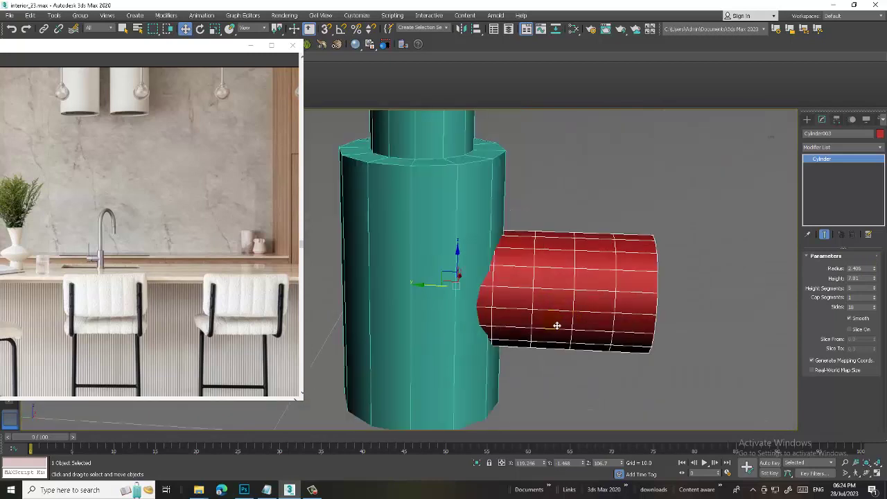
# Convert the cylinder to Editable Poly and add edge loops to it
pyautogui.rightClick(623, 243)
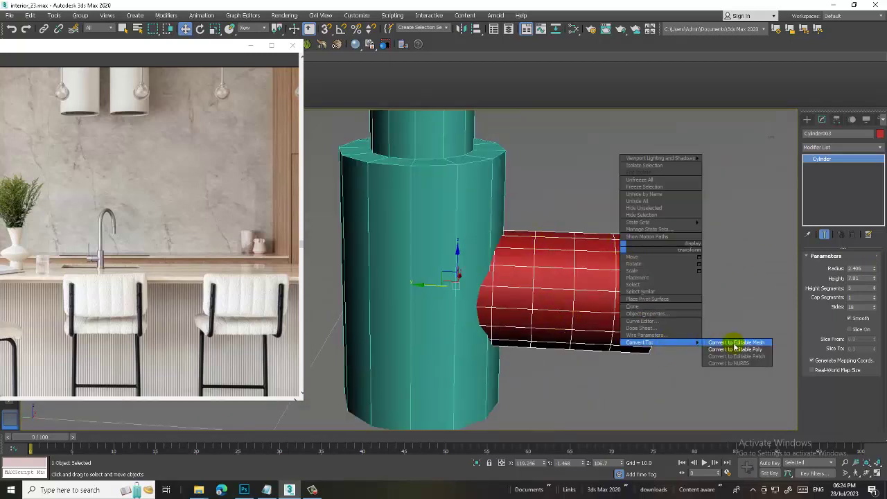
pyautogui.click(735, 352)
pyautogui.click(332, 69)
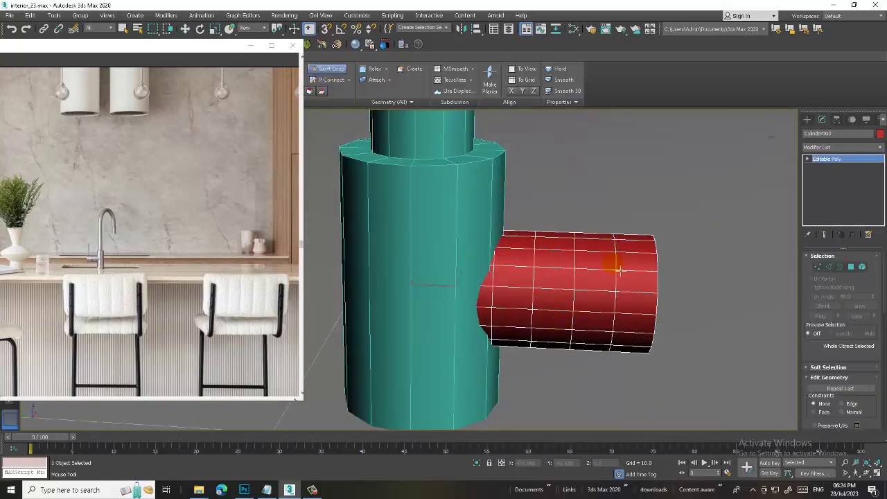
pyautogui.rightClick(586, 276)
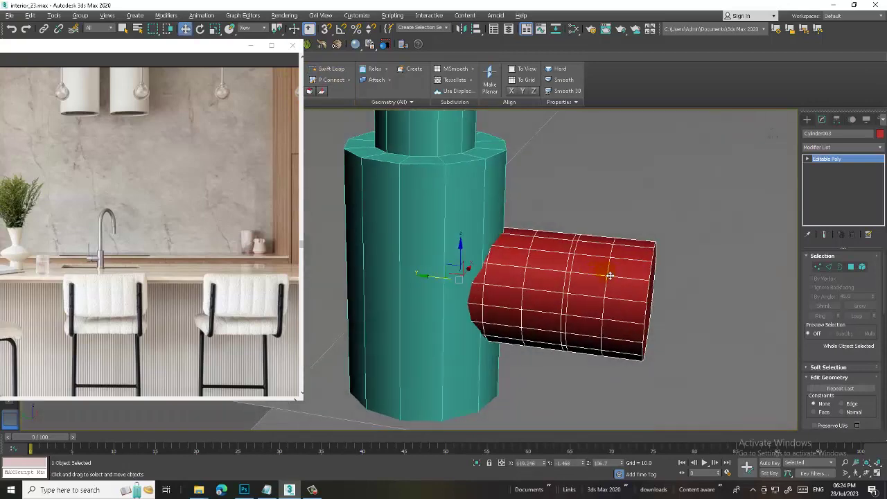
pyautogui.scroll(5, 604, 264)
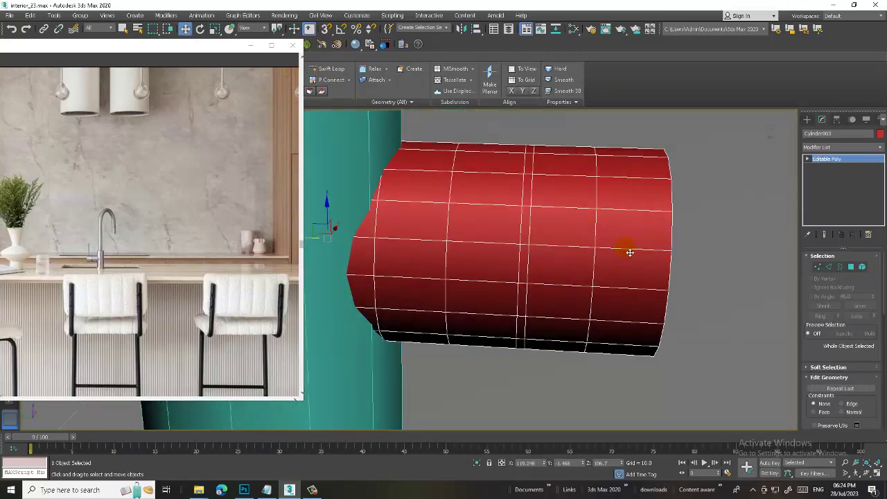
# Isolate the cylinder in wireframe and select the ring of faces around its middle
pyautogui.click(852, 267)
pyautogui.hotkey('alt', 'w')
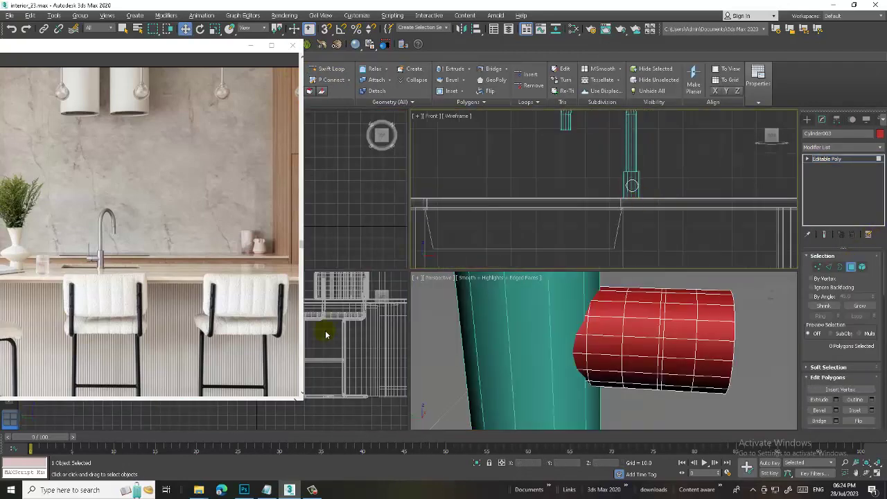
pyautogui.hotkey('alt', 'w')
pyautogui.scroll(-3, 443, 280)
pyautogui.scroll(3, 450, 275)
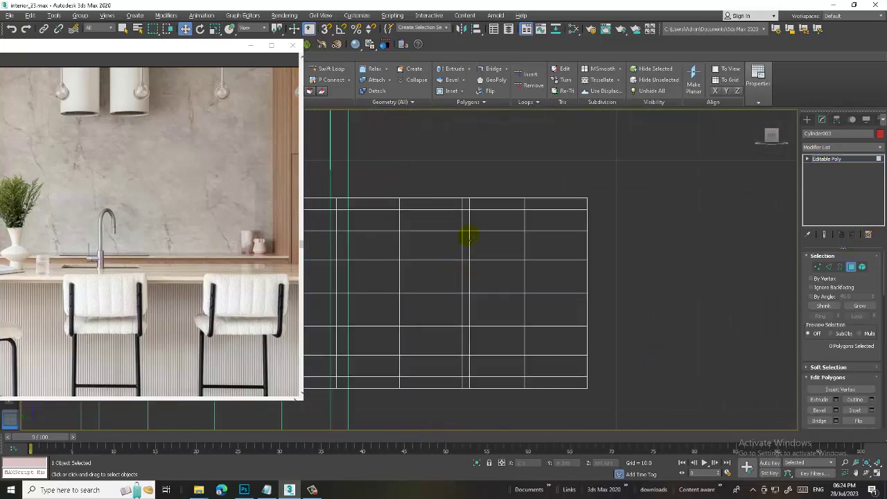
pyautogui.moveTo(469, 235); pyautogui.dragTo(476, 191, button='middle')
pyautogui.scroll(-2, 469, 182)
pyautogui.moveTo(462, 135); pyautogui.dragTo(465, 351)
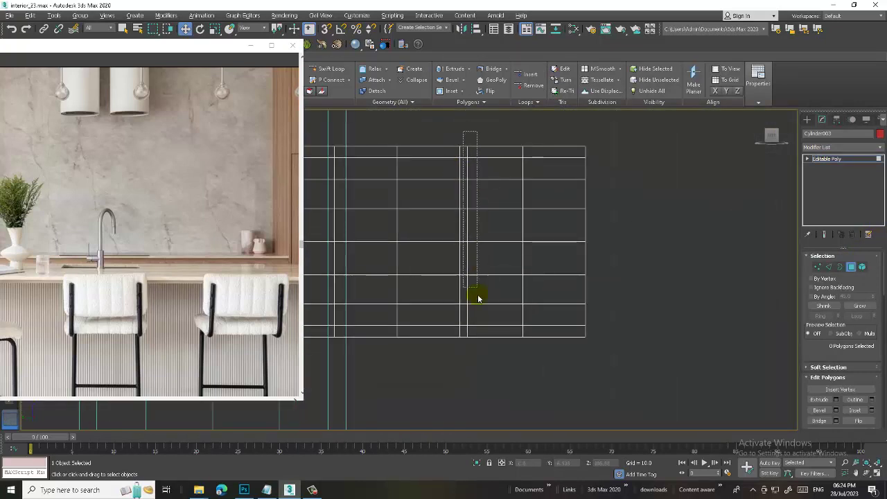
pyautogui.hotkey('alt', 'w')
pyautogui.hotkey('alt', 'w')
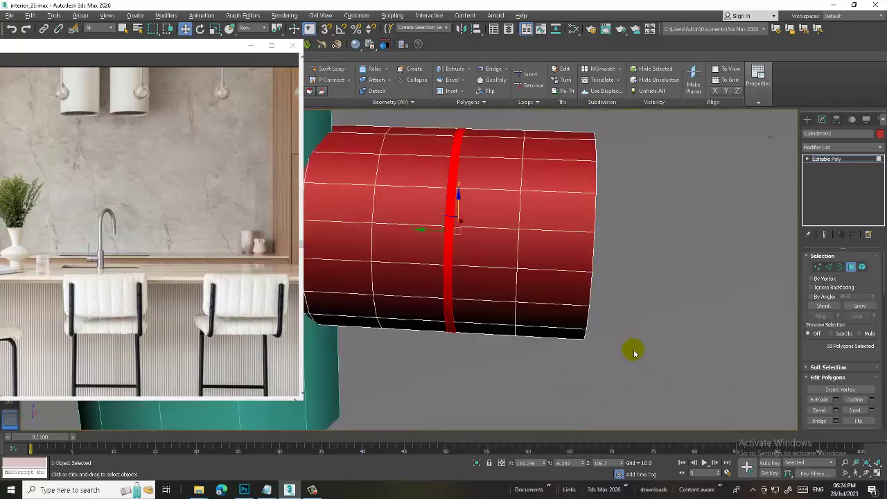
# Extrude the middle face ring by a small height and return to object level
pyautogui.click(837, 400)
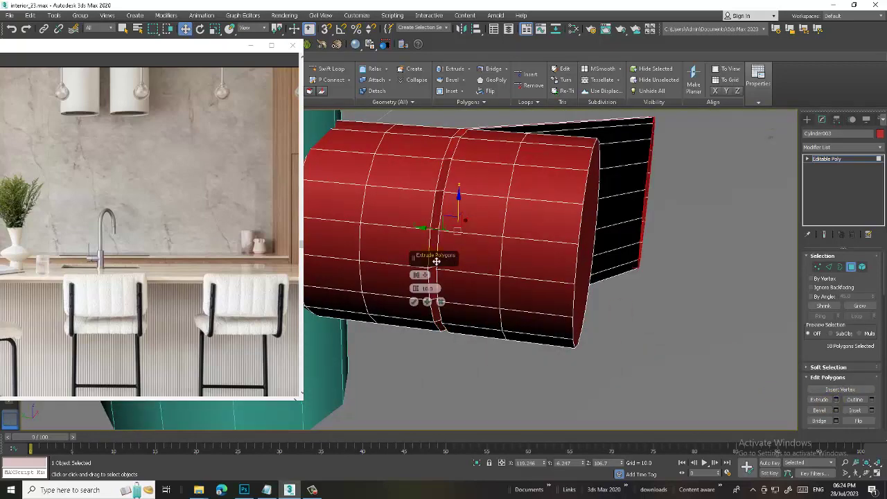
pyautogui.moveTo(436, 289); pyautogui.dragTo(441, 339)
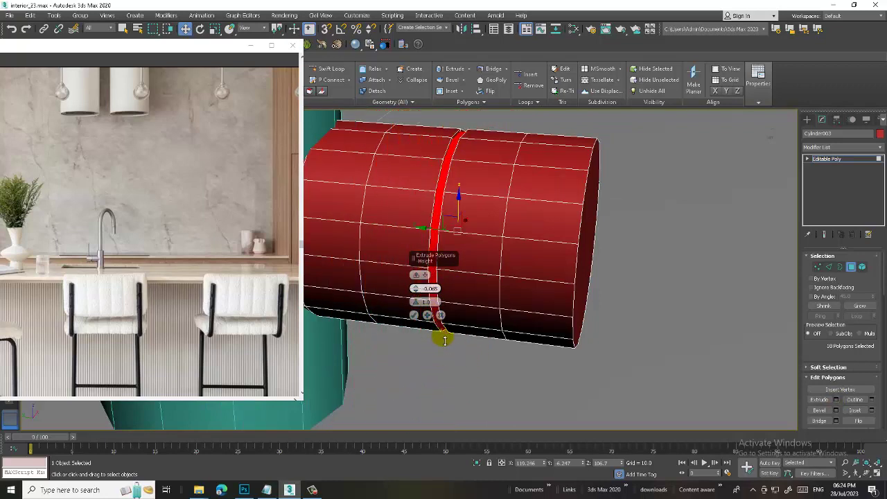
pyautogui.click(415, 316)
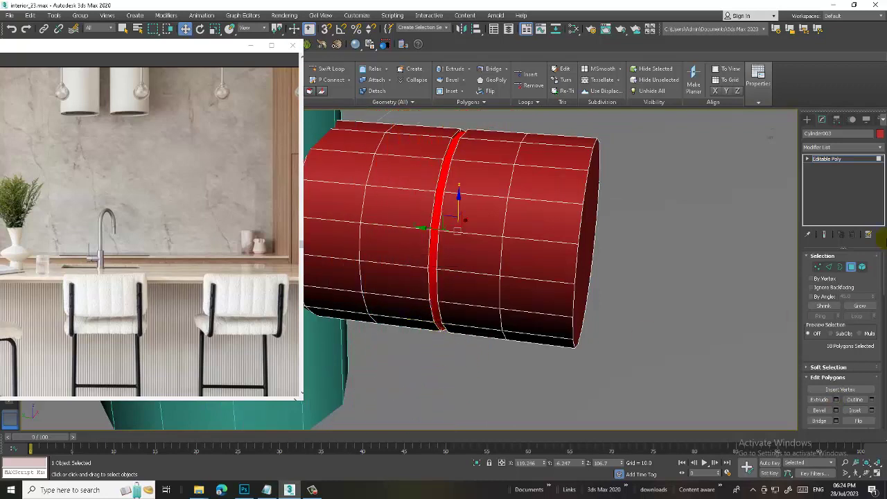
pyautogui.click(849, 161)
pyautogui.moveTo(594, 289)
pyautogui.keyDown('alt'); pyautogui.mouseDown(button='middle')
pyautogui.moveTo(535, 267)
pyautogui.moveTo(611, 306)
pyautogui.mouseUp(button='middle'); pyautogui.keyUp('alt')
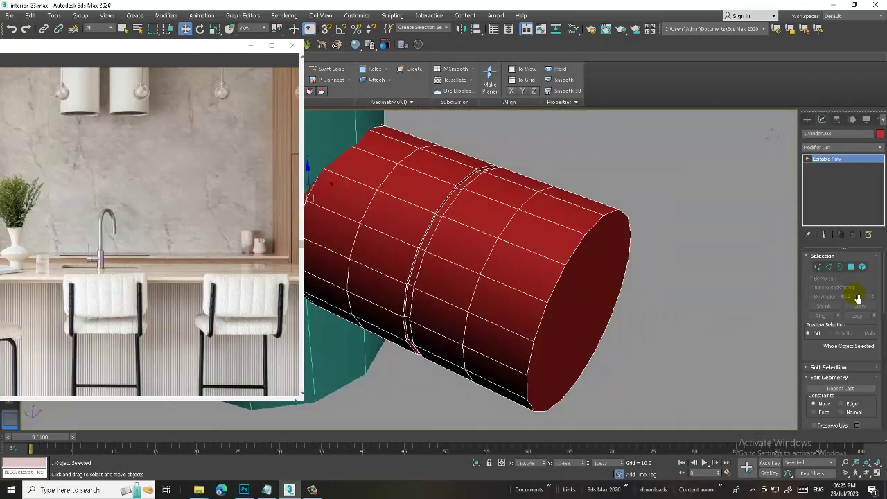
# Chamfer the cylinder's end-cap rim edges with a thin amount of about 0.112
pyautogui.click(829, 267)
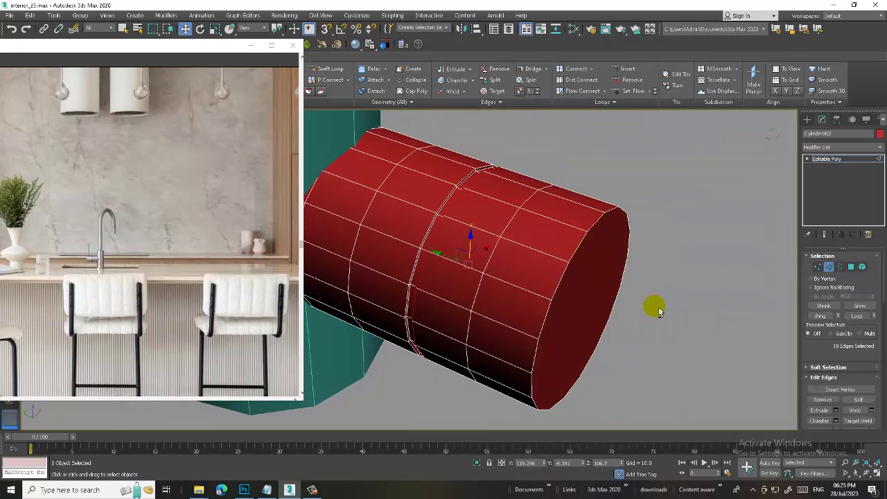
pyautogui.click(852, 270)
pyautogui.click(828, 268)
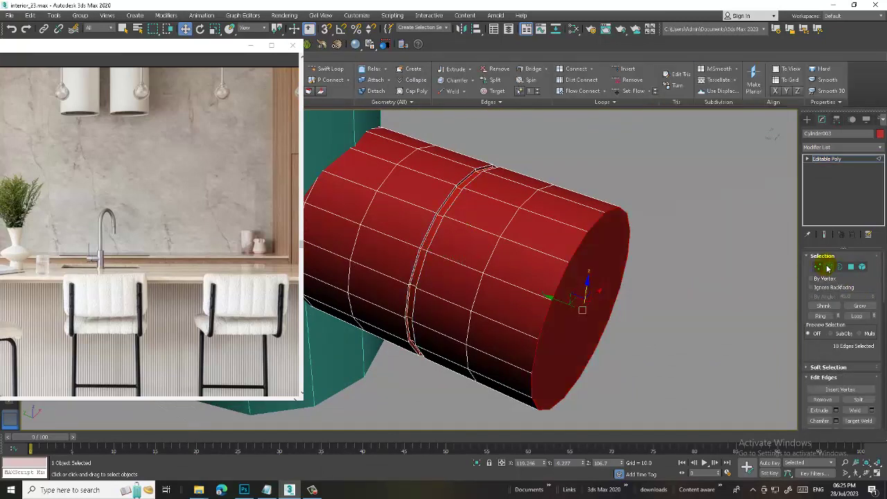
pyautogui.moveTo(829, 353); pyautogui.dragTo(828, 323)
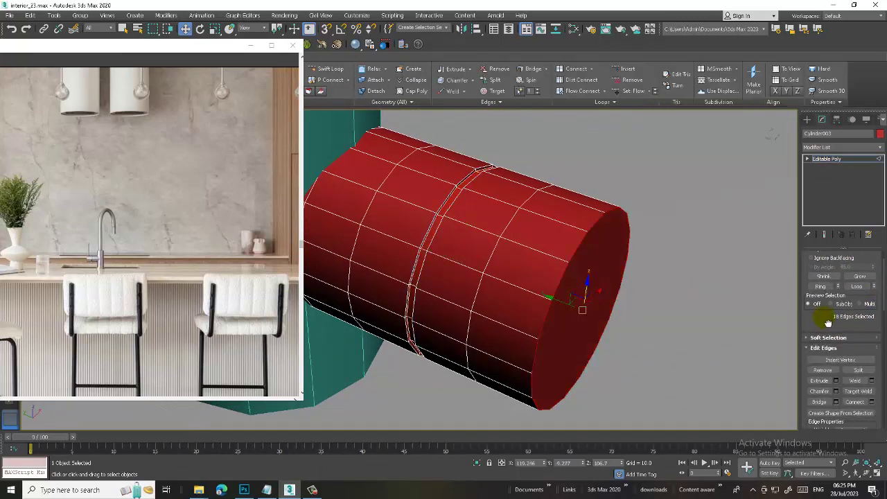
pyautogui.click(837, 392)
pyautogui.moveTo(421, 289); pyautogui.dragTo(421, 299)
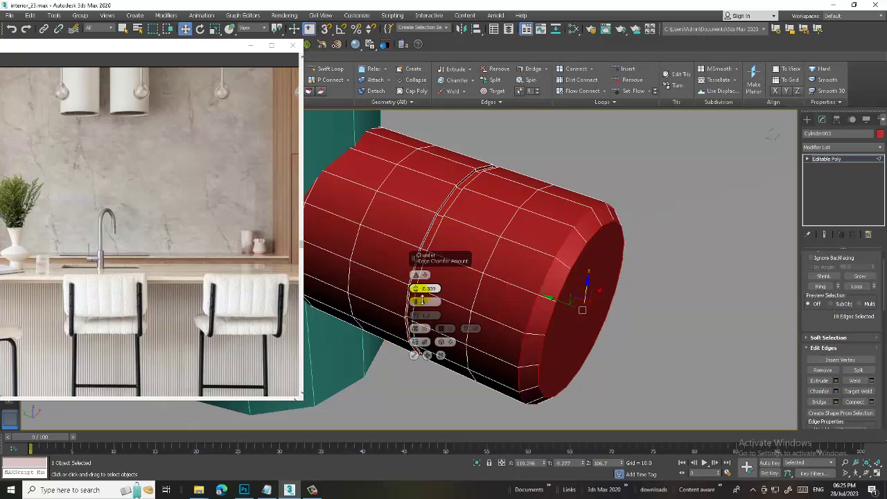
pyautogui.moveTo(423, 300); pyautogui.dragTo(425, 301)
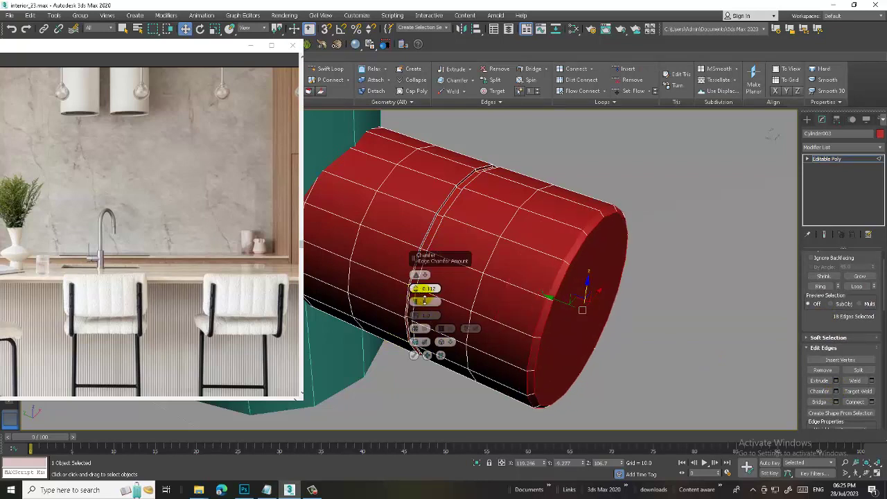
pyautogui.click(414, 355)
pyautogui.keyDown('alt'); pyautogui.moveTo(620, 313); pyautogui.dragTo(613, 302, button='middle'); pyautogui.keyUp('alt')
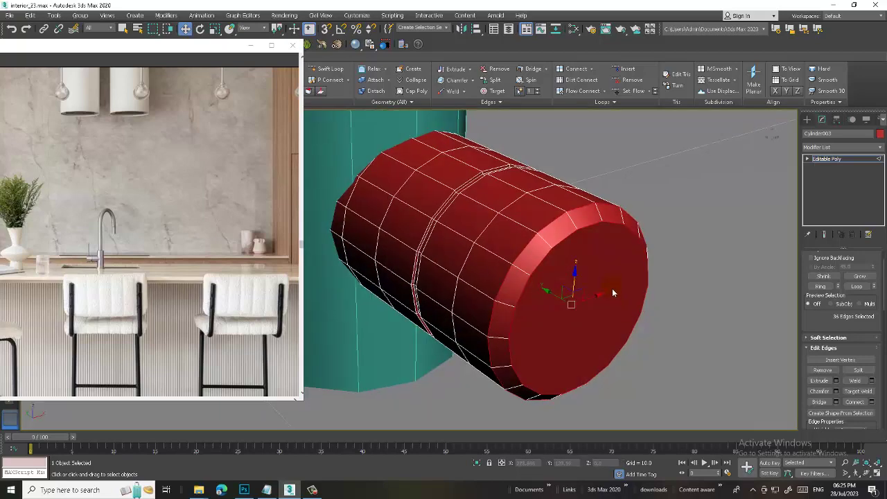
# Select two adjacent chamfer faces along the top of the cylinder's end
pyautogui.press('4')
pyautogui.click(591, 219)
pyautogui.keyDown('ctrl'); pyautogui.click(558, 227); pyautogui.keyUp('ctrl')
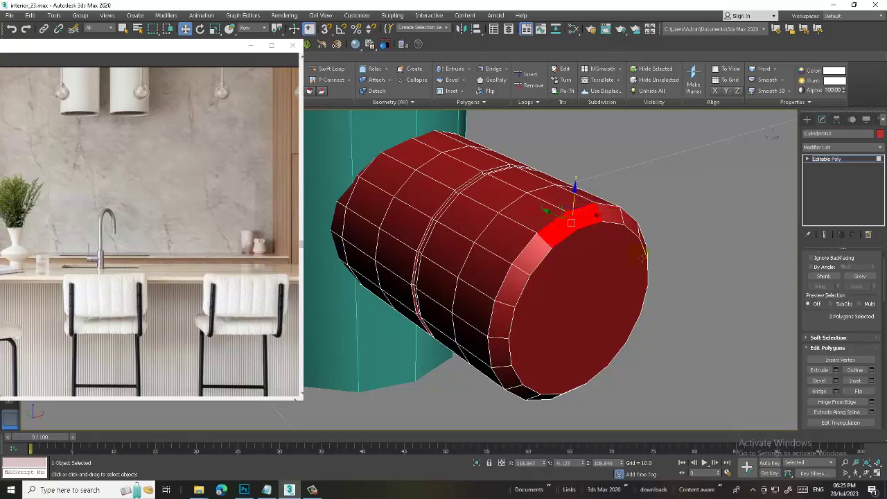
pyautogui.moveTo(558, 227)
pyautogui.keyDown('alt'); pyautogui.mouseDown(button='middle')
pyautogui.moveTo(602, 239)
pyautogui.moveTo(623, 272)
pyautogui.mouseUp(button='middle'); pyautogui.keyUp('alt')
pyautogui.keyDown('ctrl'); pyautogui.click(623, 272); pyautogui.keyUp('ctrl')
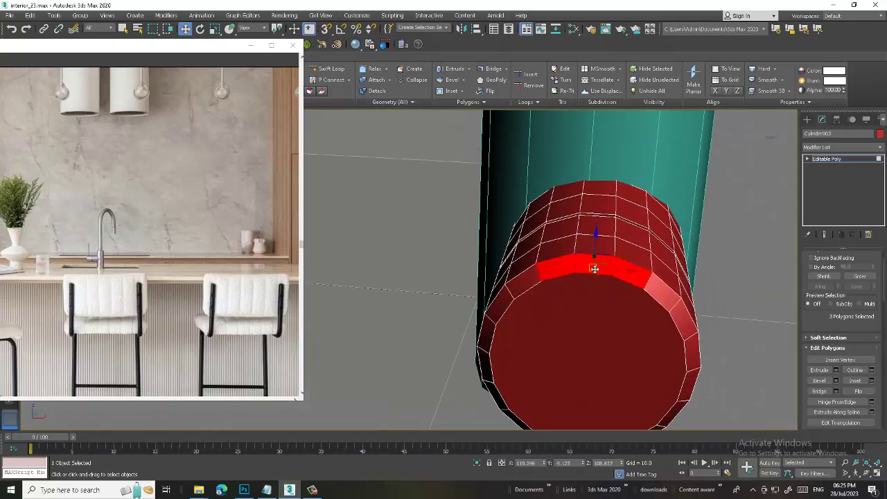
pyautogui.keyDown('alt'); pyautogui.click(554, 273); pyautogui.keyUp('alt')
pyautogui.click(590, 272)
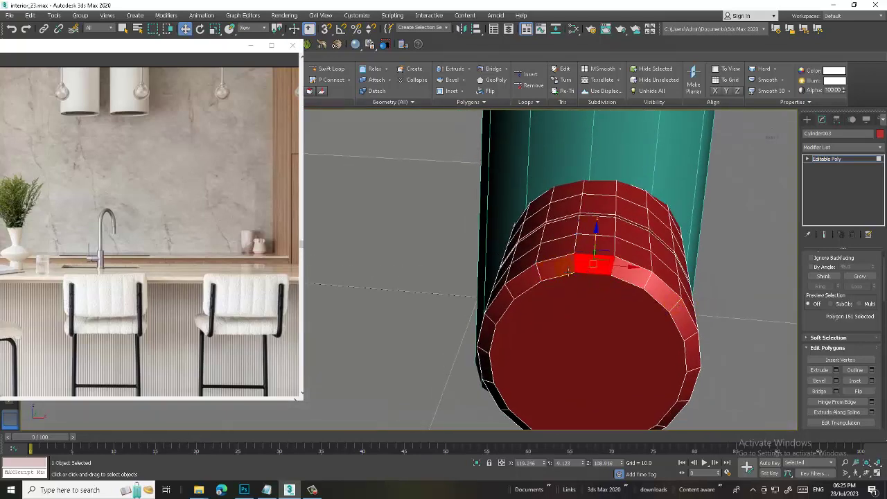
pyautogui.keyDown('ctrl'); pyautogui.click(556, 271); pyautogui.keyUp('ctrl')
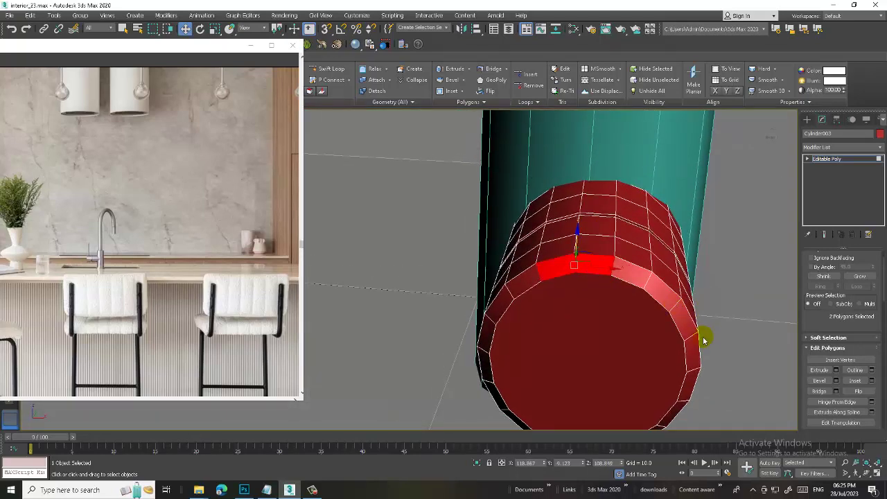
# Extrude the two faces about 6.4 into an arm, straighten it upright and scale its top narrower
pyautogui.click(837, 371)
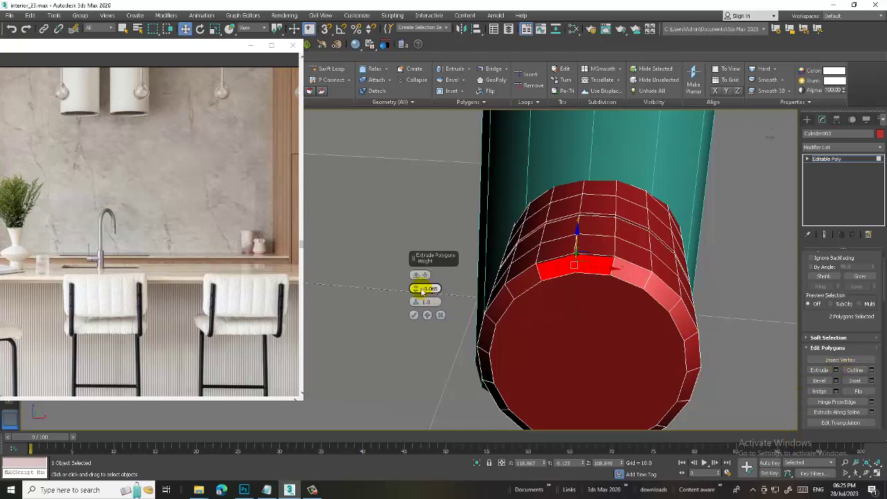
pyautogui.moveTo(422, 292); pyautogui.dragTo(410, 228)
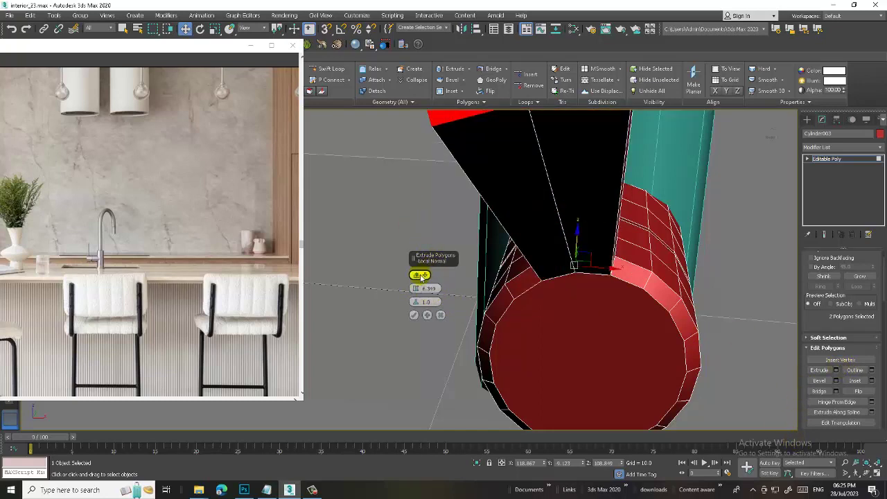
pyautogui.click(414, 315)
pyautogui.keyDown('alt'); pyautogui.moveTo(414, 315); pyautogui.dragTo(608, 276, button='middle'); pyautogui.keyUp('alt')
pyautogui.scroll(3, 629, 283)
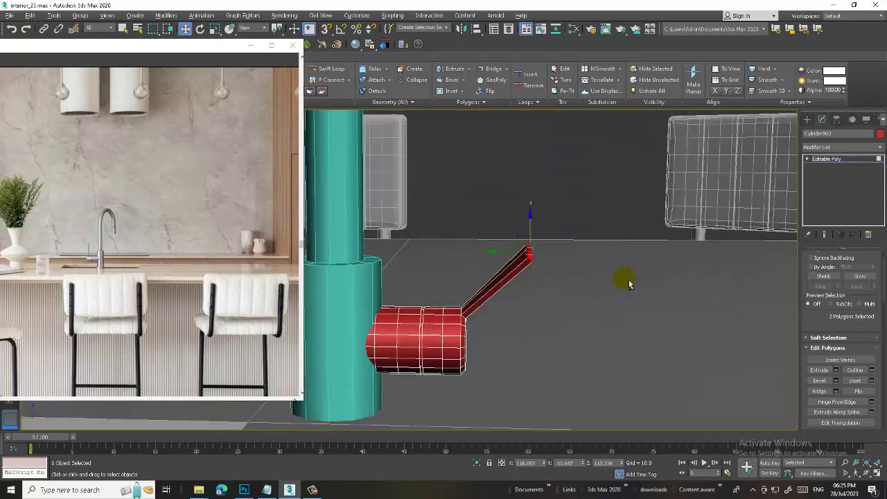
pyautogui.moveTo(487, 260); pyautogui.dragTo(436, 243)
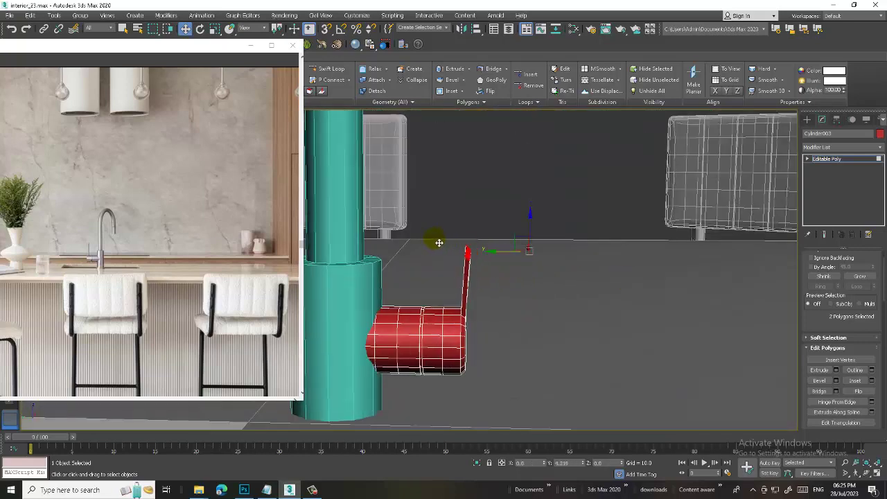
pyautogui.keyDown('alt'); pyautogui.moveTo(462, 251); pyautogui.dragTo(503, 261, button='middle'); pyautogui.keyUp('alt')
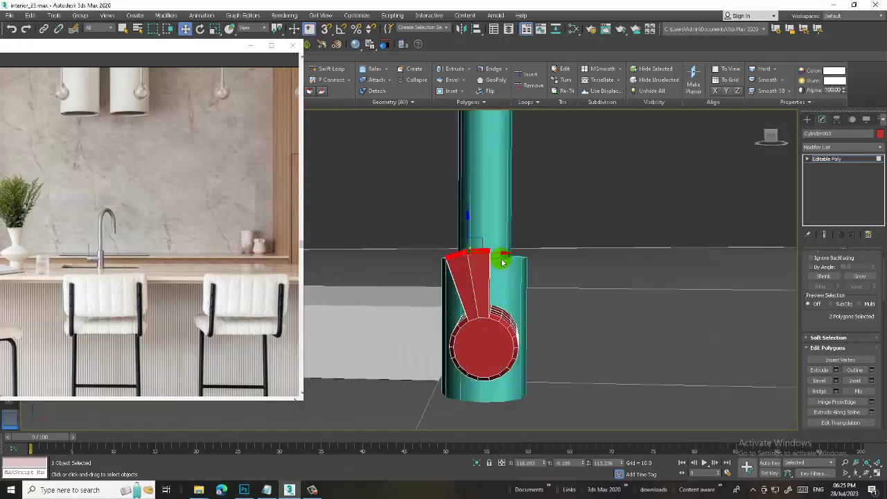
pyautogui.press('r')
pyautogui.moveTo(503, 251); pyautogui.dragTo(482, 253)
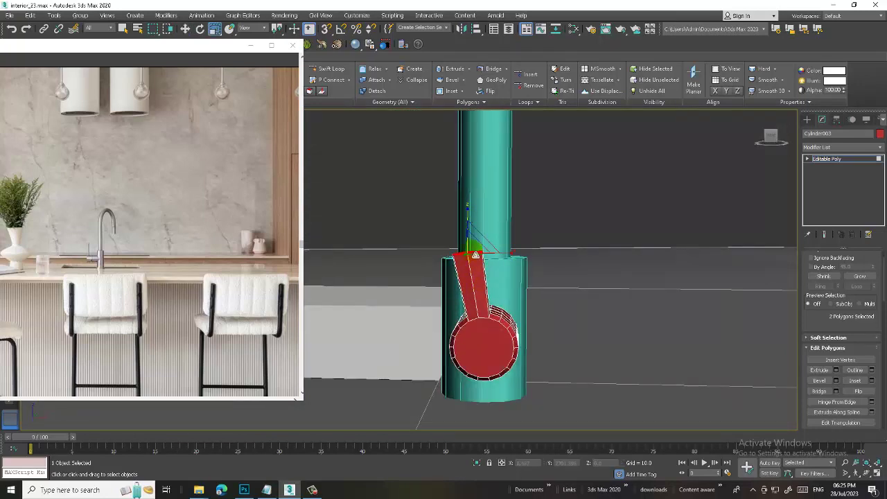
pyautogui.scroll(3, 482, 283)
# Move the lever arm's six top vertices to straighten the arm into a flared tip
pyautogui.press('2')
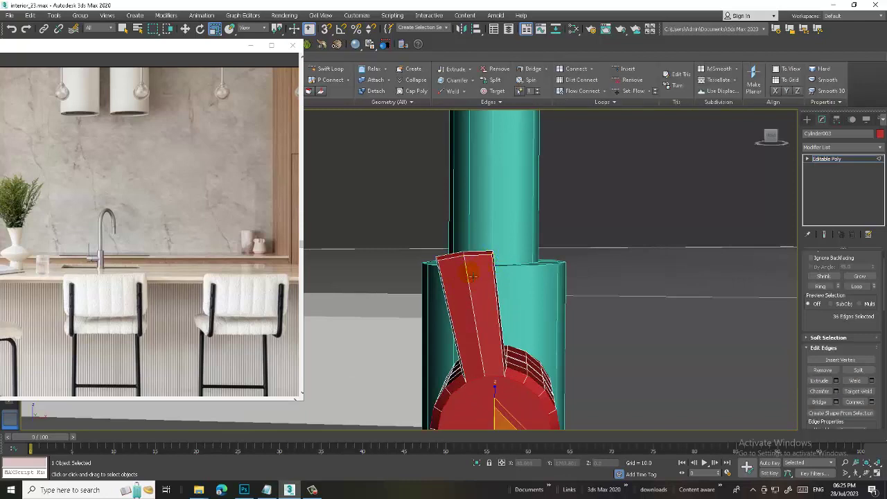
pyautogui.press('1')
pyautogui.press('w')
pyautogui.moveTo(396, 228)
pyautogui.mouseDown()
pyautogui.moveTo(528, 276)
pyautogui.moveTo(487, 246)
pyautogui.mouseUp()
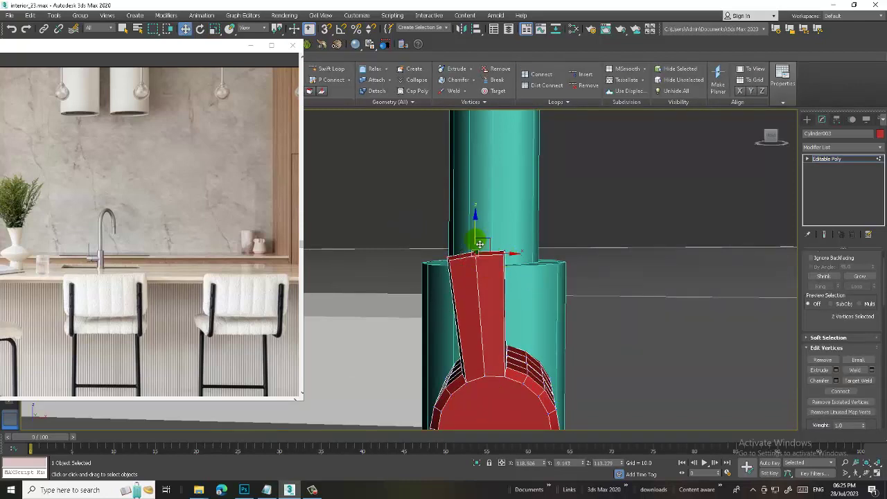
pyautogui.moveTo(474, 251)
pyautogui.keyDown('alt'); pyautogui.mouseDown(button='middle')
pyautogui.moveTo(564, 259)
pyautogui.moveTo(544, 260)
pyautogui.mouseUp(button='middle'); pyautogui.keyUp('alt')
pyautogui.moveTo(515, 262); pyautogui.dragTo(513, 254)
pyautogui.press('e')
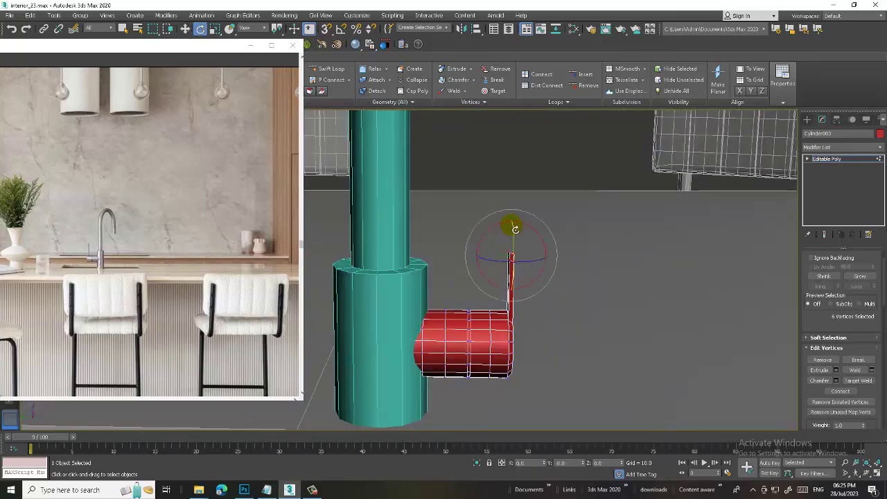
pyautogui.press('r')
pyautogui.press('w')
pyautogui.moveTo(521, 268)
pyautogui.keyDown('alt'); pyautogui.mouseDown(button='middle')
pyautogui.moveTo(513, 257)
pyautogui.moveTo(525, 258)
pyautogui.mouseUp(button='middle'); pyautogui.keyUp('alt')
pyautogui.moveTo(543, 259); pyautogui.dragTo(547, 260)
# Rotate the whole red handle 90° around the faucet post
pyautogui.click(850, 162)
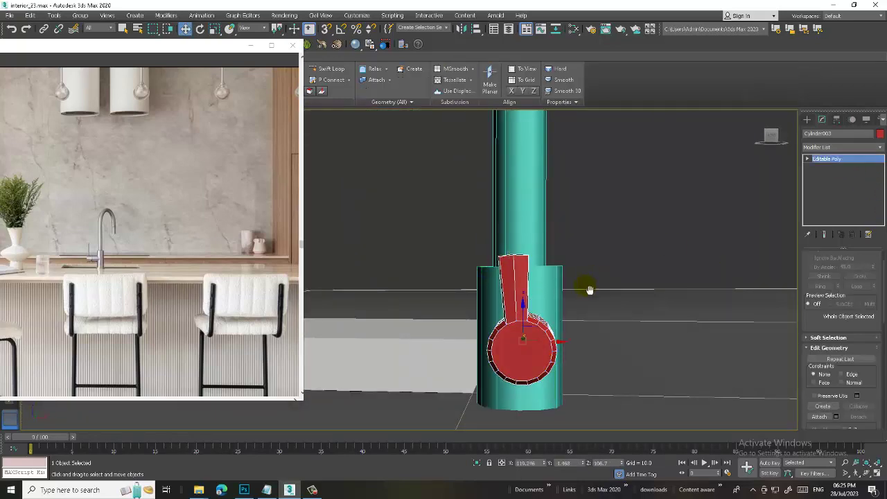
pyautogui.press('e')
pyautogui.moveTo(559, 301); pyautogui.dragTo(561, 311)
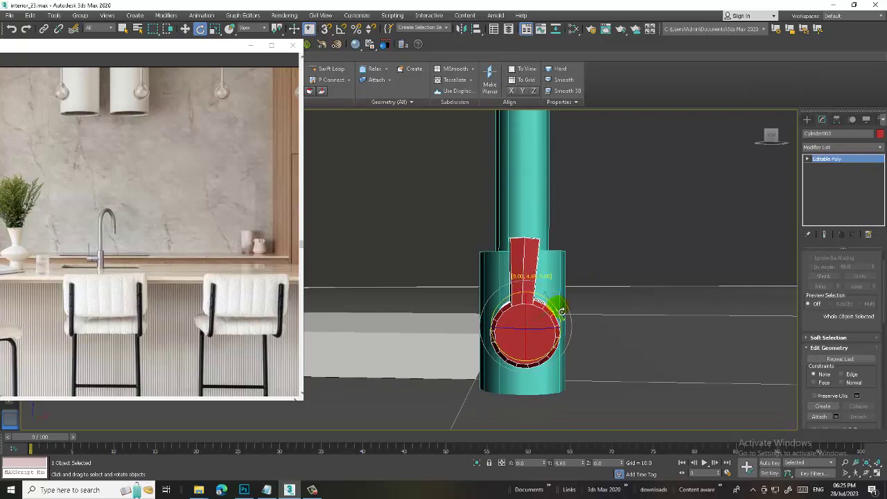
pyautogui.scroll(-4, 558, 308)
pyautogui.keyDown('alt'); pyautogui.moveTo(558, 308); pyautogui.dragTo(636, 326, button='middle'); pyautogui.keyUp('alt')
pyautogui.moveTo(648, 320)
pyautogui.keyDown('alt'); pyautogui.mouseDown(button='middle')
pyautogui.moveTo(702, 356)
pyautogui.moveTo(646, 321)
pyautogui.moveTo(560, 291)
pyautogui.moveTo(567, 224)
pyautogui.moveTo(618, 265)
pyautogui.mouseUp(button='middle'); pyautogui.keyUp('alt')
# Move the faucet and its handle together to the right across the counter
pyautogui.keyDown('ctrl'); pyautogui.click(566, 223); pyautogui.keyUp('ctrl')
pyautogui.press('w')
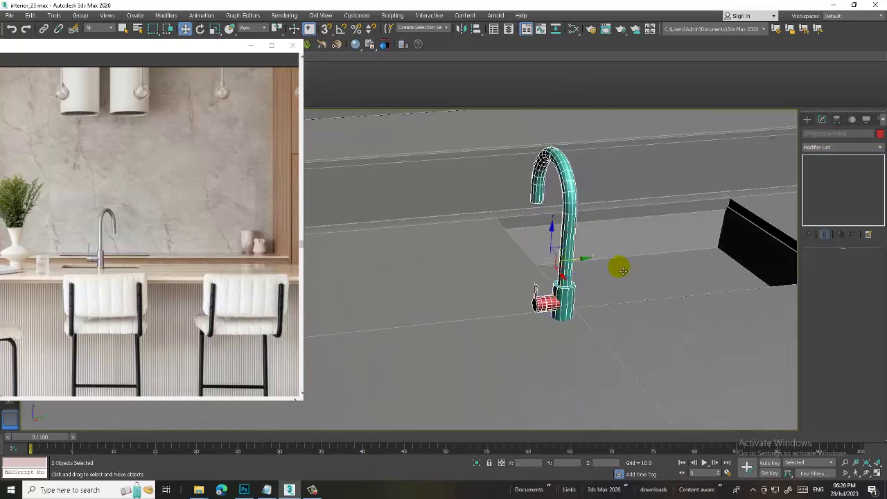
pyautogui.moveTo(588, 262); pyautogui.dragTo(711, 267)
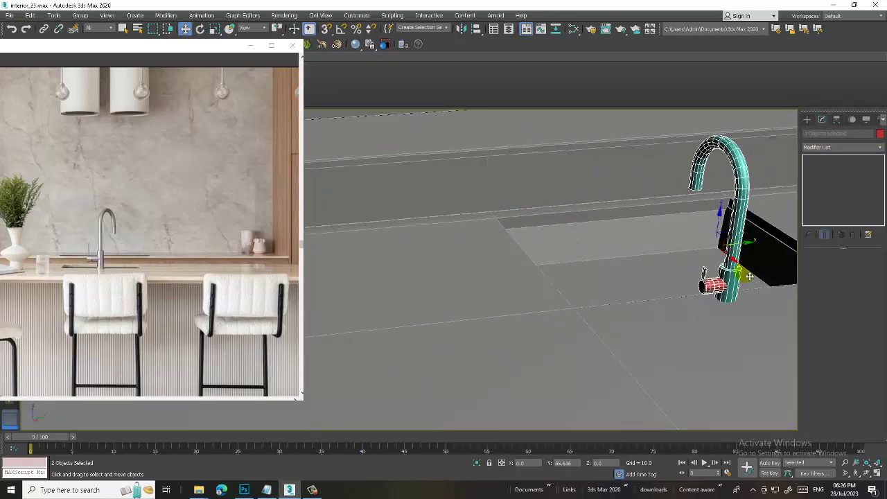
pyautogui.moveTo(691, 259)
pyautogui.keyDown('alt'); pyautogui.mouseDown(button='middle')
pyautogui.moveTo(729, 258)
pyautogui.moveTo(644, 254)
pyautogui.mouseUp(button='middle'); pyautogui.keyUp('alt')
pyautogui.scroll(-5, 681, 245)
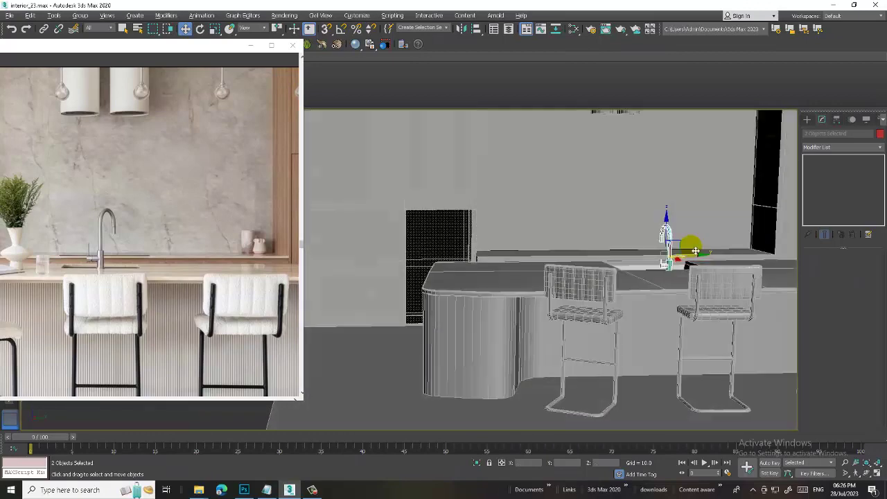
pyautogui.scroll(1, 673, 246)
pyautogui.scroll(1, 685, 251)
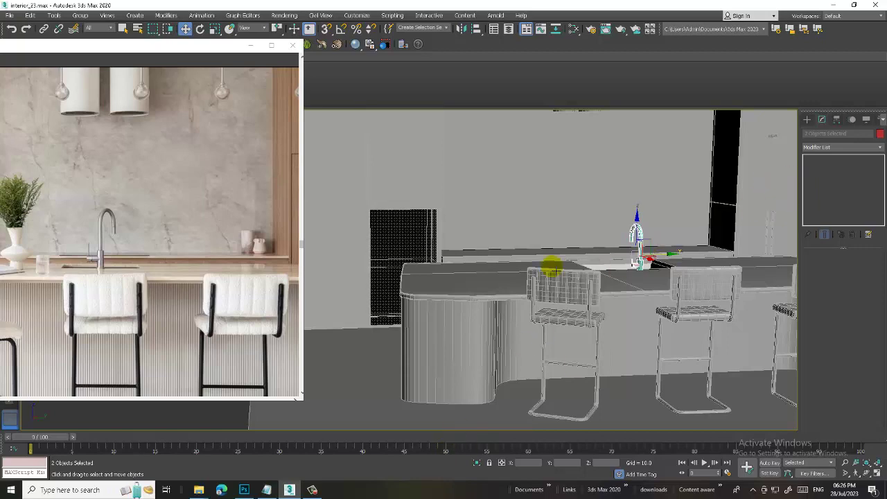
pyautogui.keyDown('alt'); pyautogui.moveTo(679, 281); pyautogui.dragTo(607, 279, button='middle'); pyautogui.keyUp('alt')
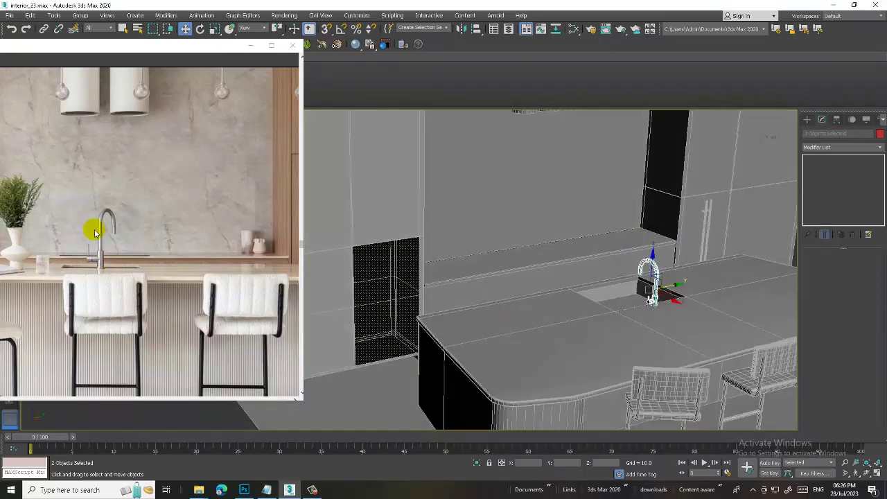
# Frame the side view on the faucet and stools, then reposition and enlarge the reference image
pyautogui.hotkey('alt', 'w')
pyautogui.hotkey('alt', 'w')
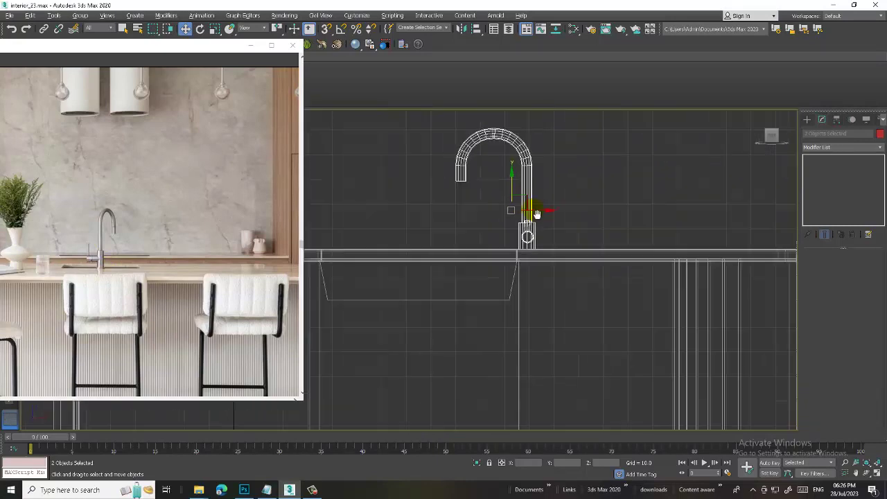
pyautogui.scroll(-3, 620, 232)
pyautogui.hotkey('alt', 'w')
pyautogui.middleClick(346, 348)
pyautogui.hotkey('alt', 'w')
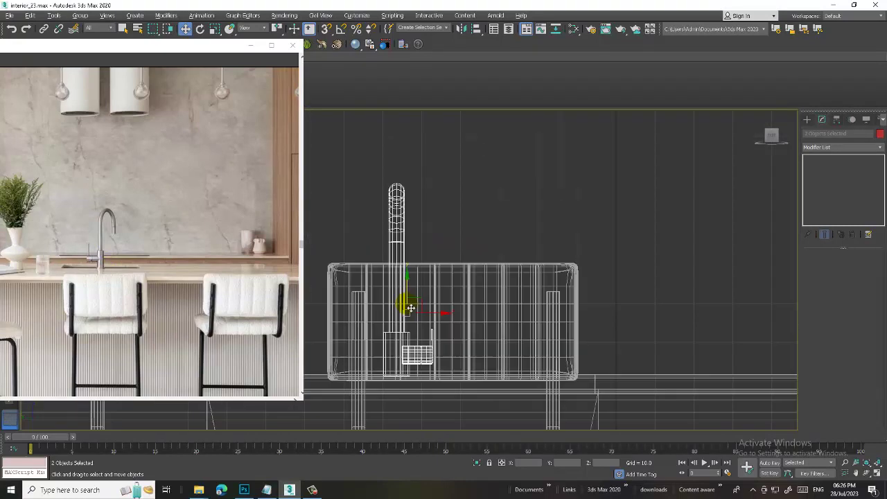
pyautogui.scroll(-3, 406, 308)
pyautogui.scroll(-2, 561, 287)
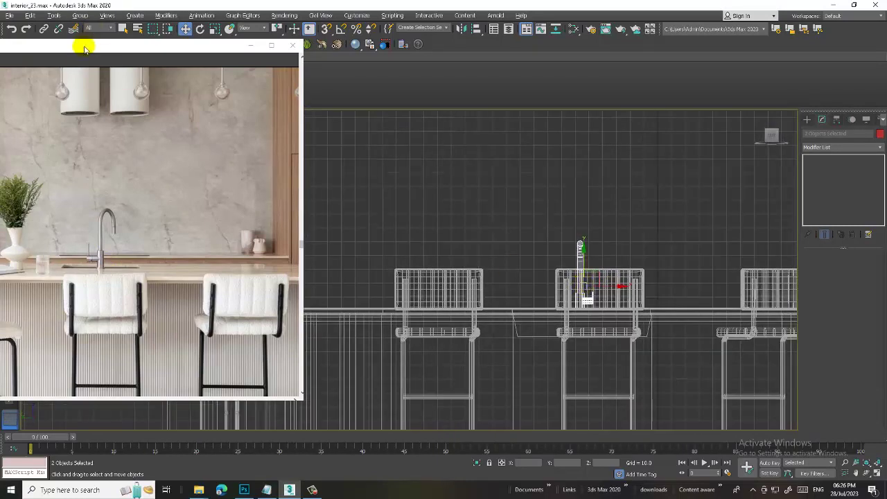
pyautogui.moveTo(83, 43); pyautogui.dragTo(143, 36)
pyautogui.moveTo(535, 286)
pyautogui.mouseDown(button='middle')
pyautogui.moveTo(558, 278)
pyautogui.moveTo(583, 285)
pyautogui.mouseUp(button='middle')
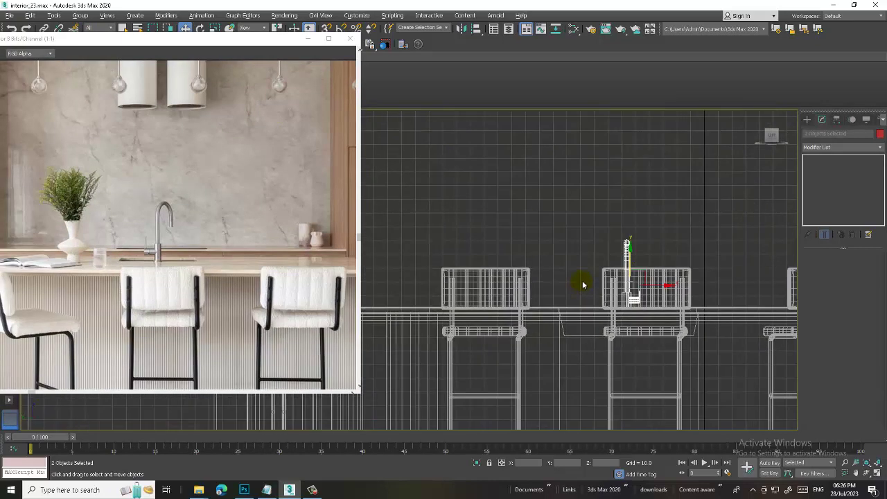
# Pick the Line tool from the Shapes > Splines creation category
pyautogui.click(806, 119)
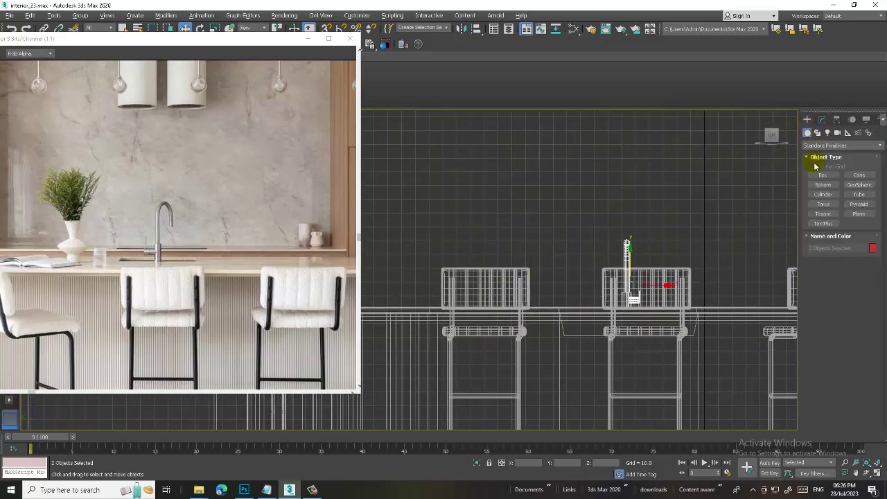
pyautogui.click(818, 133)
pyautogui.click(822, 183)
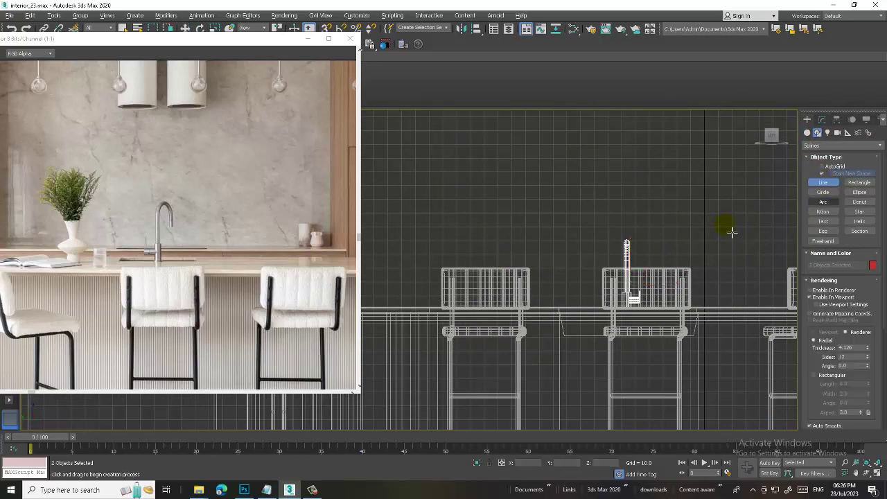
pyautogui.scroll(2, 521, 251)
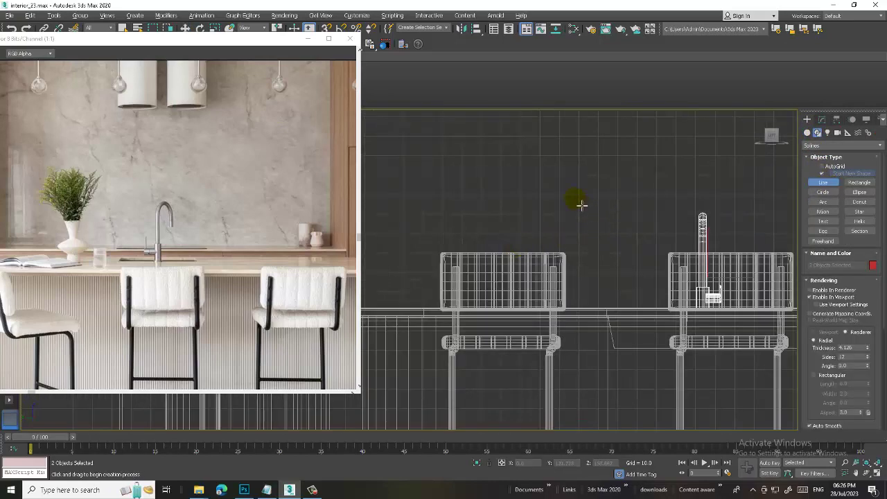
pyautogui.scroll(2, 576, 211)
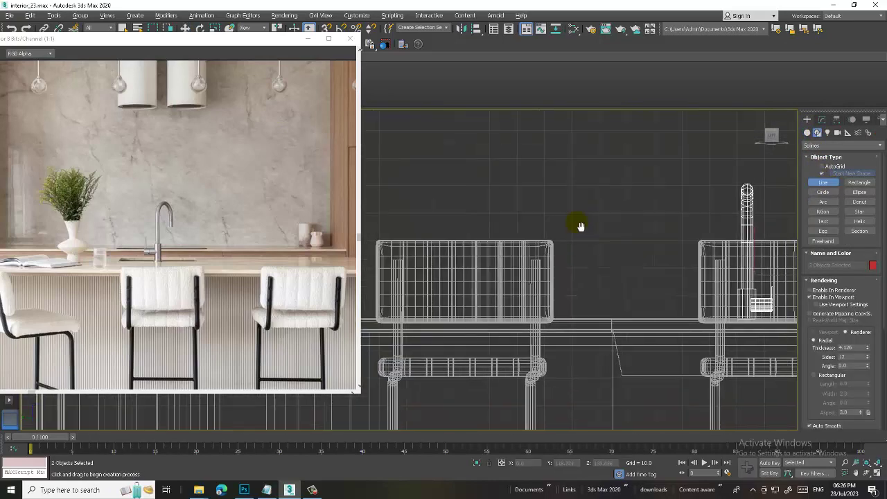
pyautogui.click(600, 216)
pyautogui.keyDown('ctrl'); pyautogui.click(740, 297); pyautogui.keyUp('ctrl')
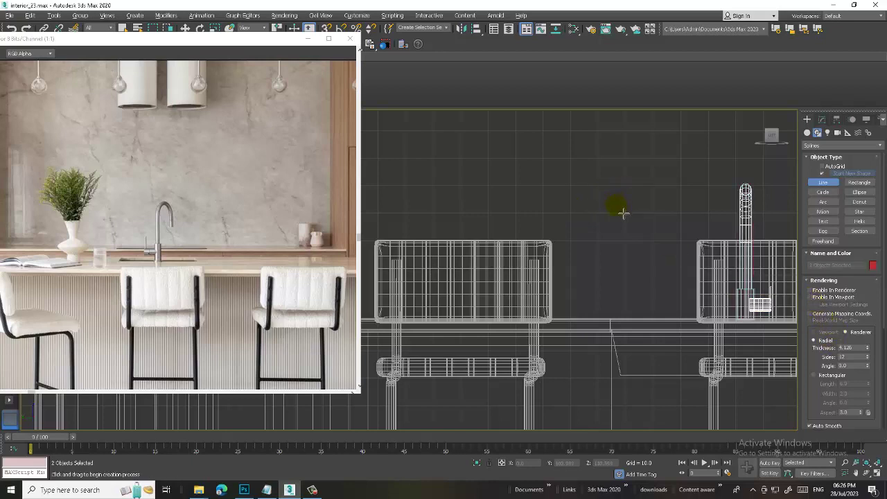
# Draw the vase's half-profile line from rim down to the counter base, bulging outward midway
pyautogui.click(599, 206)
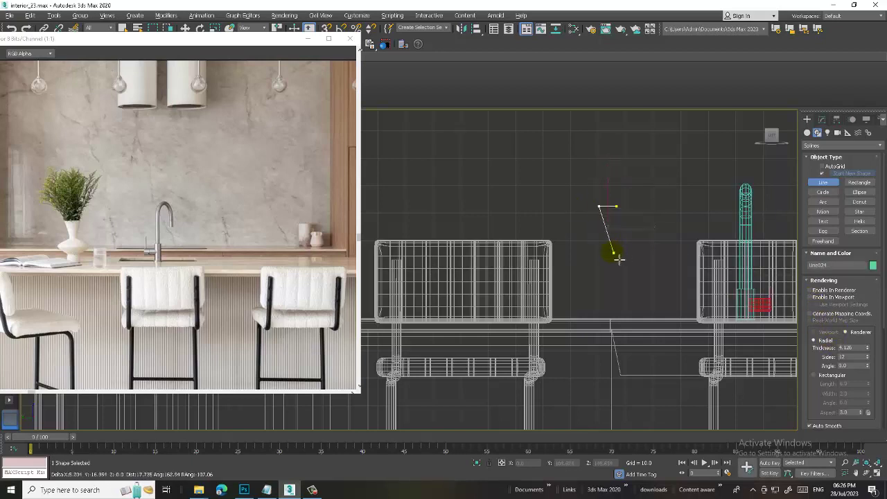
pyautogui.click(608, 254)
pyautogui.click(587, 269)
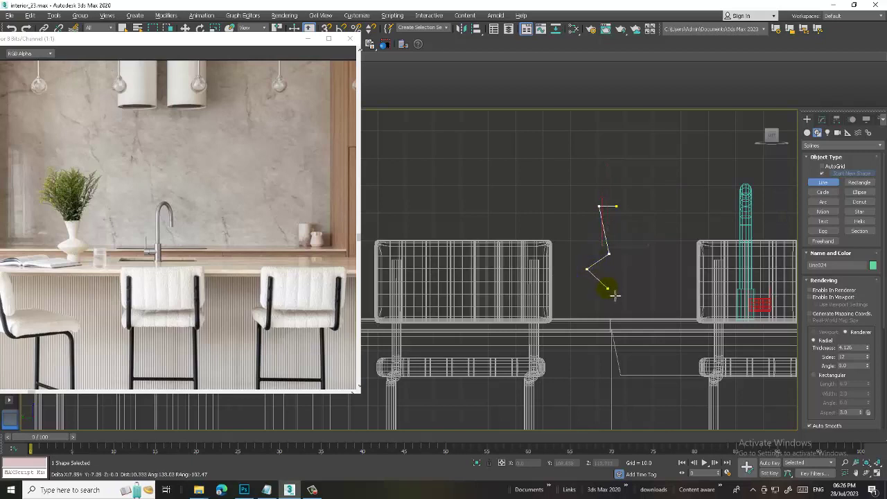
pyautogui.click(609, 287)
pyautogui.click(610, 320)
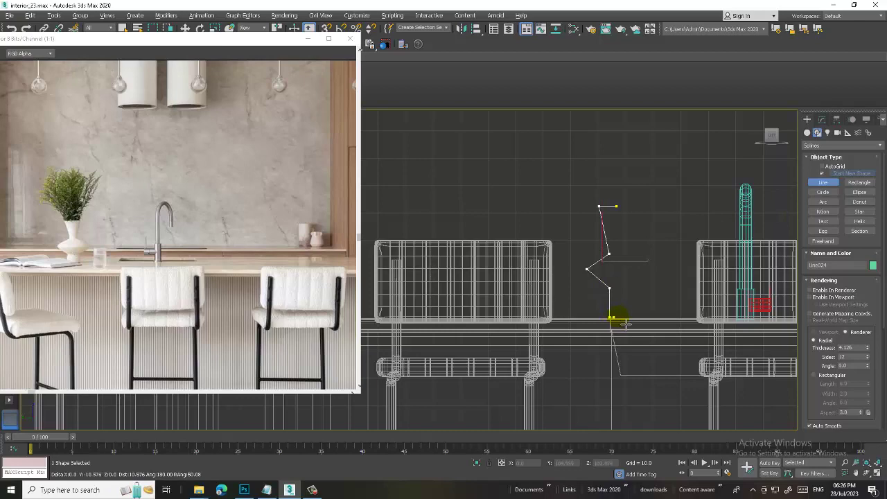
pyautogui.click(626, 317)
pyautogui.rightClick(628, 305)
pyautogui.scroll(2, 629, 254)
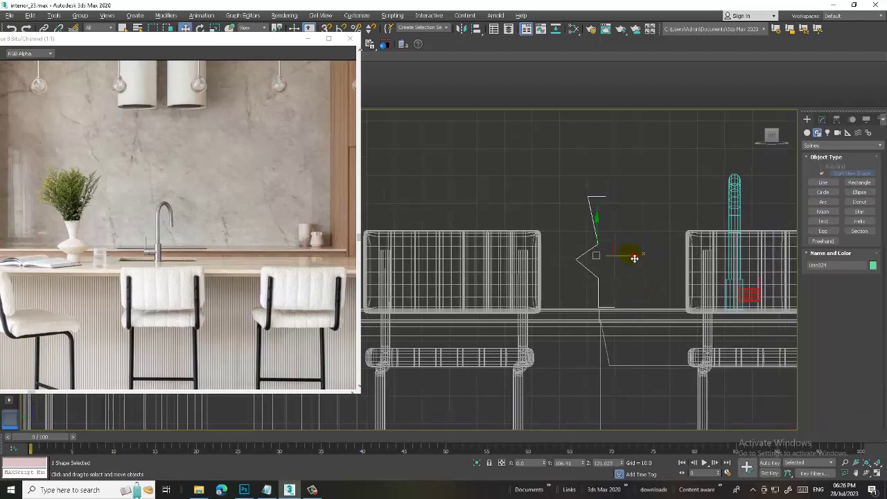
pyautogui.scroll(2, 638, 264)
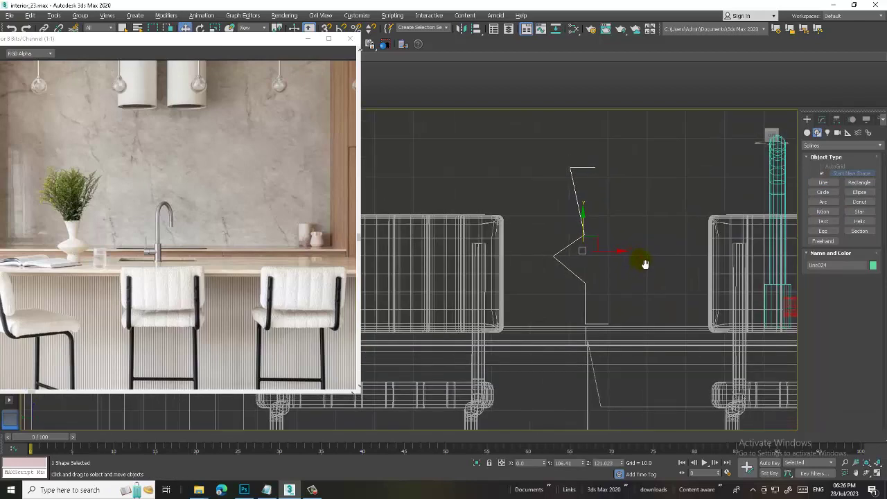
pyautogui.click(822, 119)
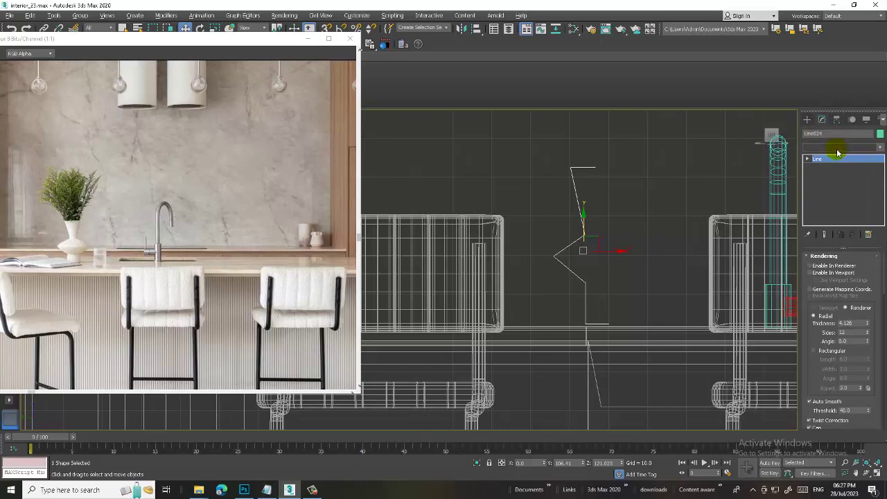
# Add a Lathe modifier to the profile and set Align Max so a vase forms
pyautogui.click(837, 148)
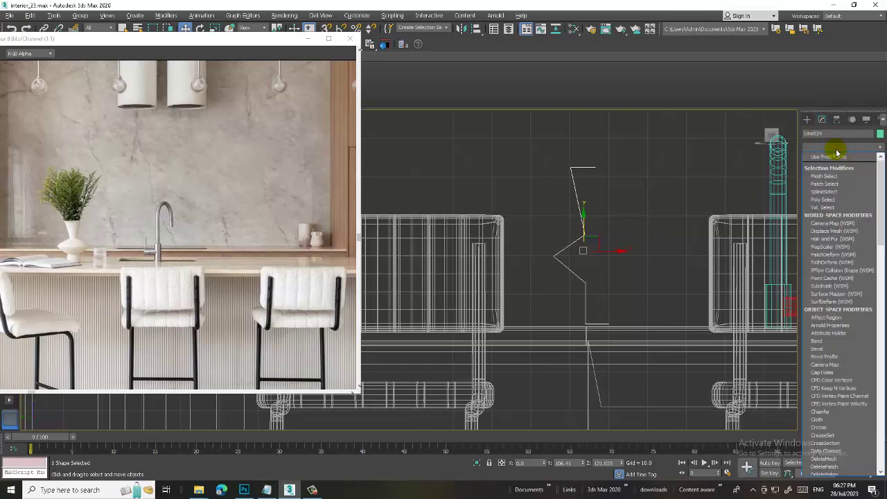
pyautogui.scroll(-12, 821, 258)
pyautogui.click(821, 258)
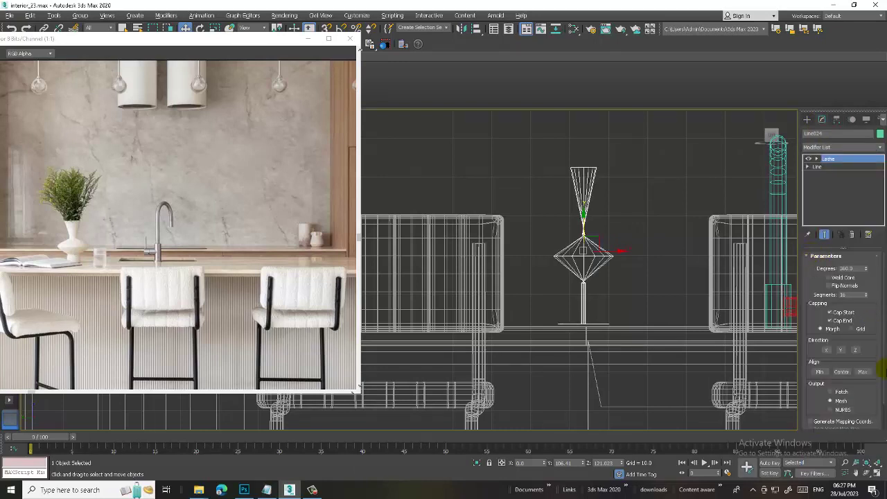
pyautogui.click(863, 372)
pyautogui.moveTo(632, 310); pyautogui.dragTo(615, 295, button='middle')
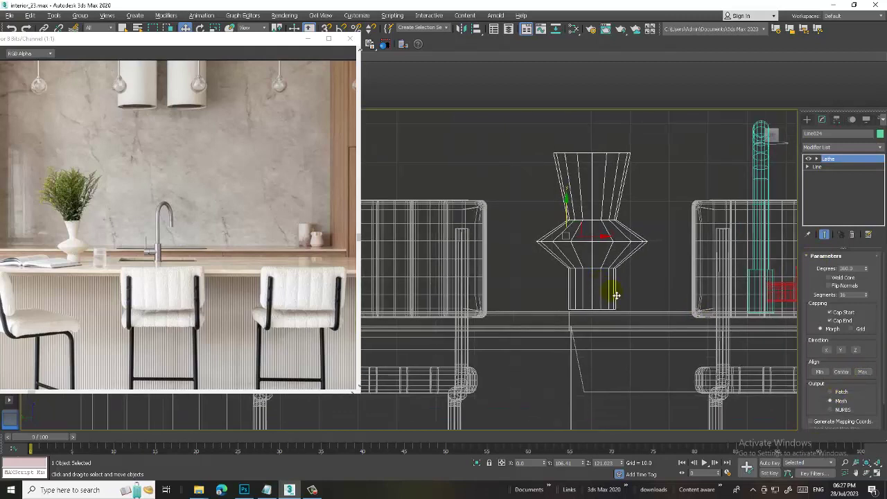
# With Show End Result on, move the outer profile vertices inward to slim the vase
pyautogui.click(808, 166)
pyautogui.click(824, 174)
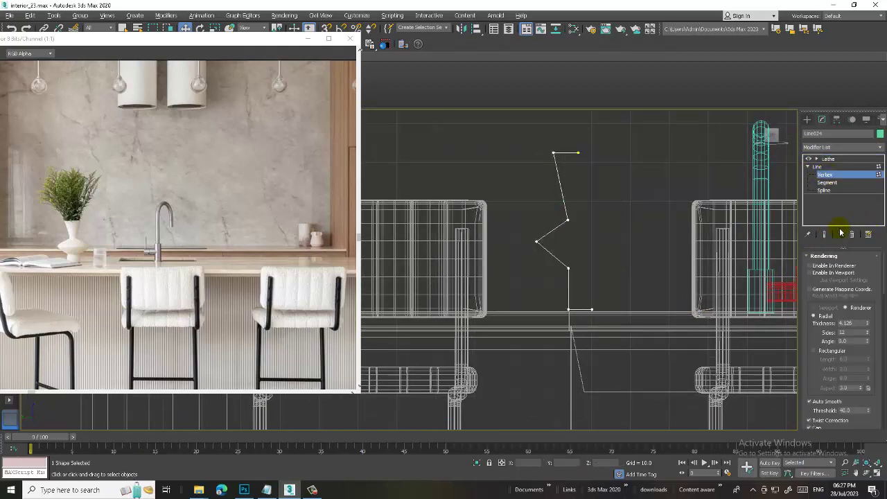
pyautogui.click(824, 233)
pyautogui.moveTo(506, 120); pyautogui.dragTo(589, 333)
pyautogui.moveTo(610, 161); pyautogui.dragTo(614, 156)
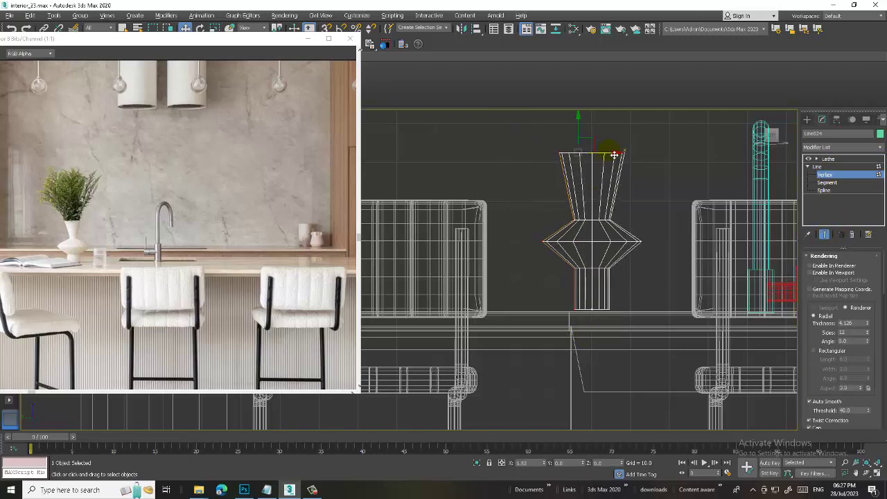
# Fillet the widest middle vertex to round off the vase's edge
pyautogui.scroll(2, 593, 250)
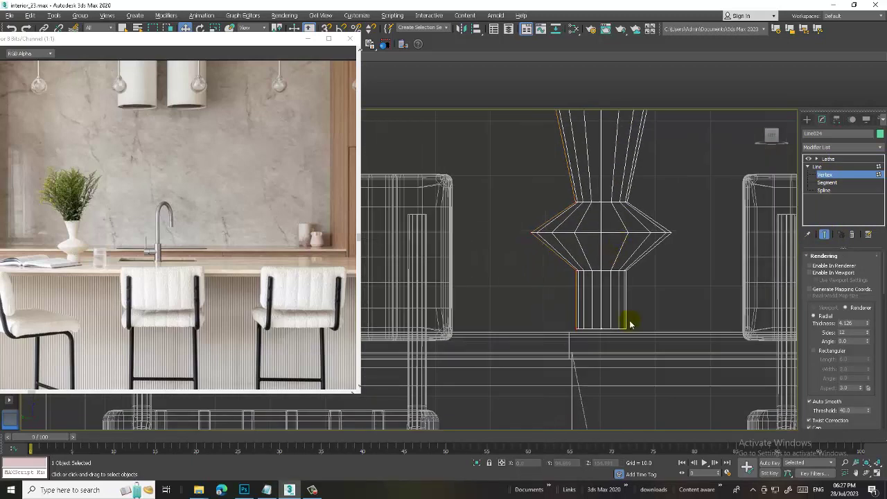
pyautogui.moveTo(520, 211); pyautogui.dragTo(544, 240)
pyautogui.scroll(-5, 808, 395)
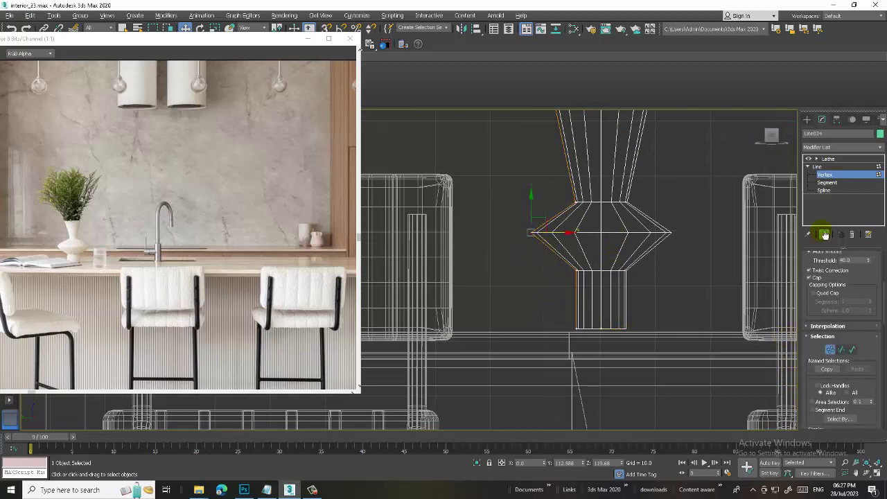
pyautogui.scroll(-5, 860, 312)
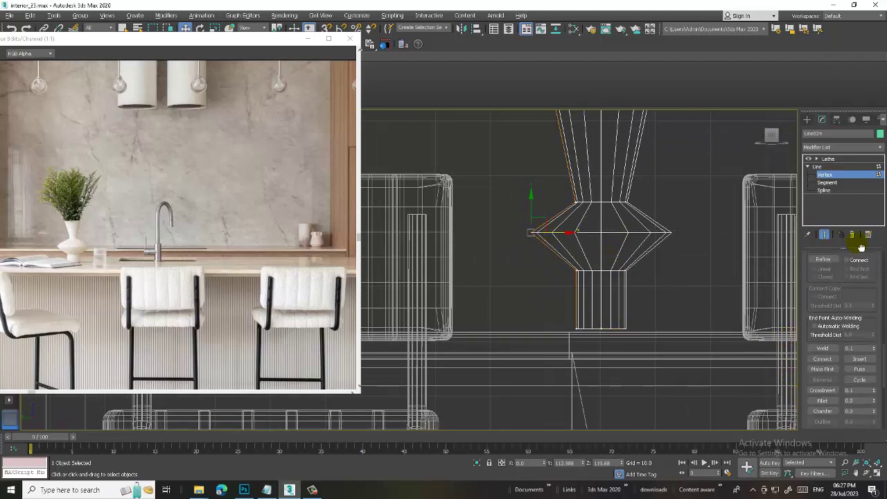
pyautogui.click(822, 386)
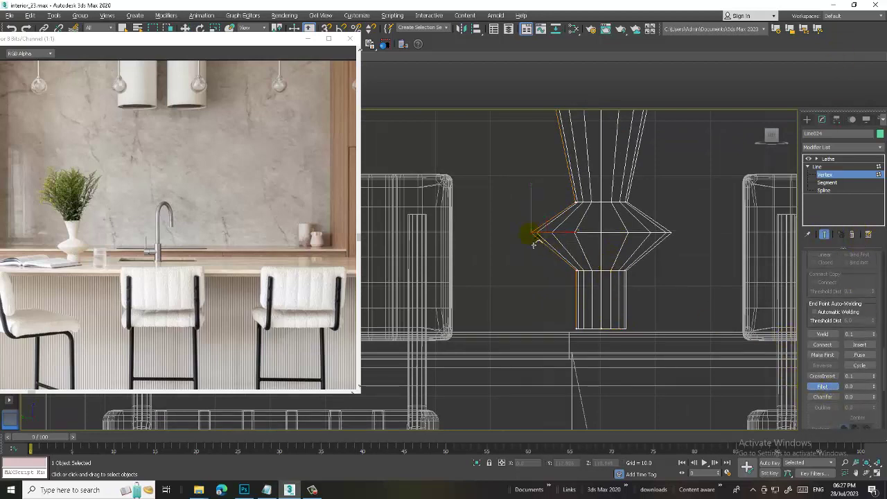
pyautogui.moveTo(533, 237); pyautogui.dragTo(532, 234)
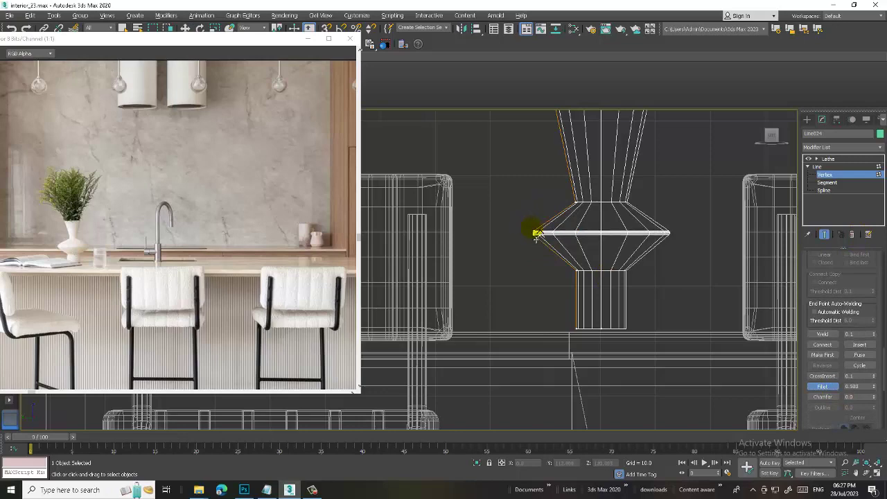
# Select the top-left, waist and bottom-left profile vertices in turn
pyautogui.moveTo(676, 254)
pyautogui.mouseDown(button='middle')
pyautogui.moveTo(677, 279)
pyautogui.moveTo(619, 226)
pyautogui.moveTo(614, 234)
pyautogui.mouseUp(button='middle')
pyautogui.moveTo(503, 154)
pyautogui.mouseDown()
pyautogui.moveTo(551, 200)
pyautogui.moveTo(581, 178)
pyautogui.mouseUp()
pyautogui.moveTo(549, 259); pyautogui.dragTo(570, 284)
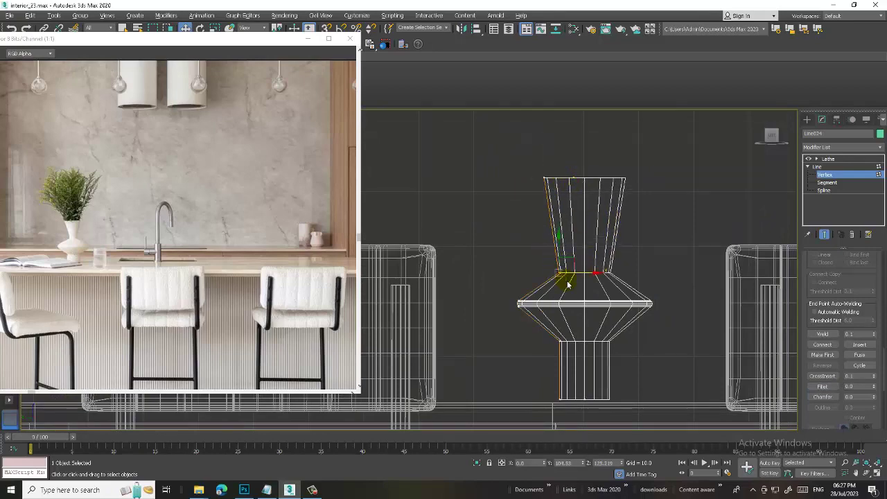
pyautogui.moveTo(566, 260)
pyautogui.mouseDown(button='middle')
pyautogui.moveTo(623, 240)
pyautogui.moveTo(572, 257)
pyautogui.moveTo(528, 255)
pyautogui.mouseUp(button='middle')
pyautogui.moveTo(565, 284); pyautogui.dragTo(550, 248)
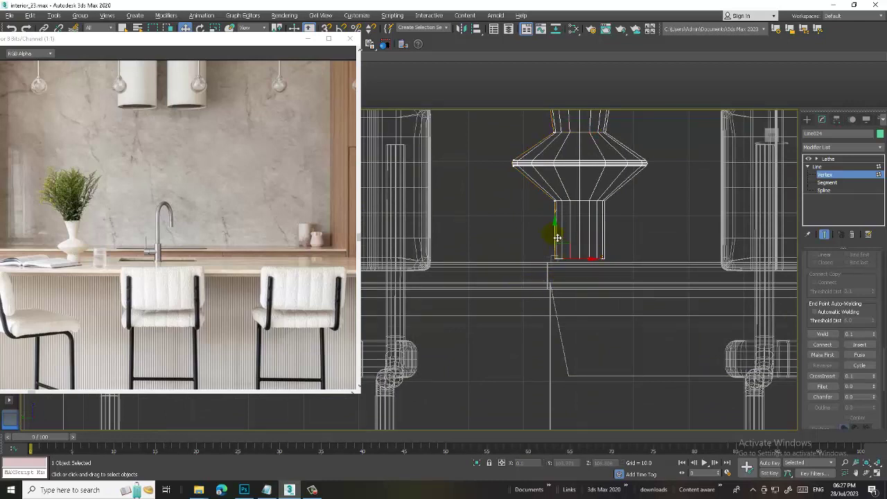
# Set the lower-left profile vertex to Corner and move it to narrow the vase's base
pyautogui.moveTo(561, 242); pyautogui.dragTo(572, 253, button='middle')
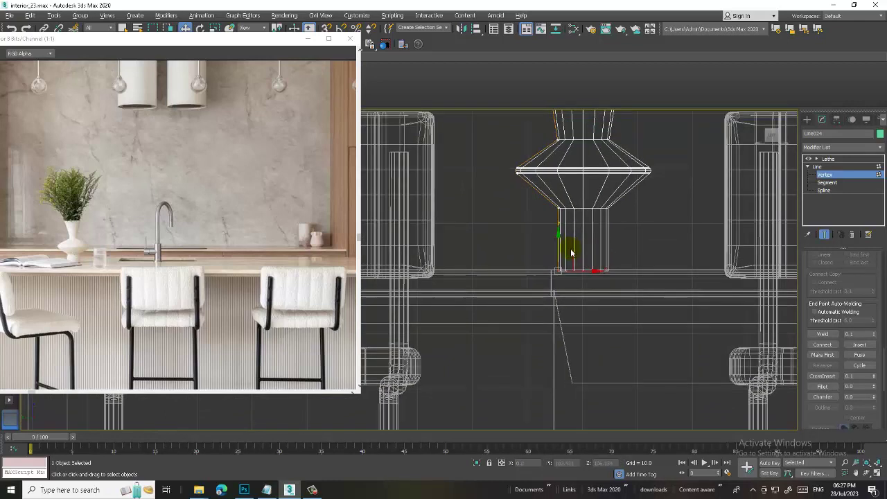
pyautogui.scroll(2, 572, 253)
pyautogui.rightClick(589, 232)
pyautogui.click(577, 262)
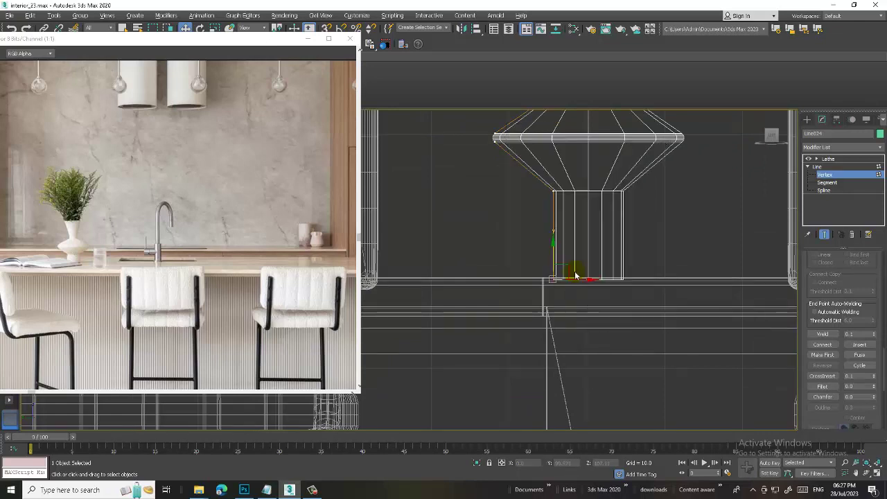
pyautogui.click(567, 239)
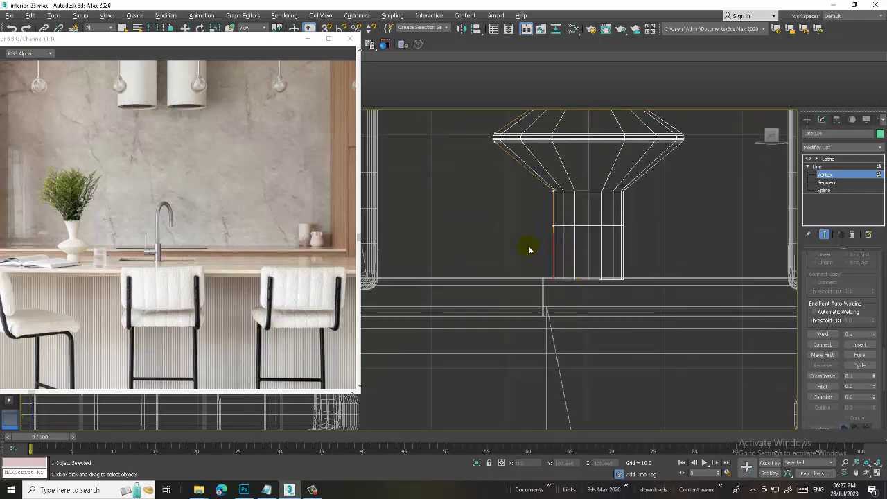
pyautogui.press('w')
pyautogui.press('1')
pyautogui.press('1')
pyautogui.moveTo(532, 246)
pyautogui.mouseDown()
pyautogui.moveTo(575, 204)
pyautogui.moveTo(586, 228)
pyautogui.mouseUp()
pyautogui.rightClick(555, 222)
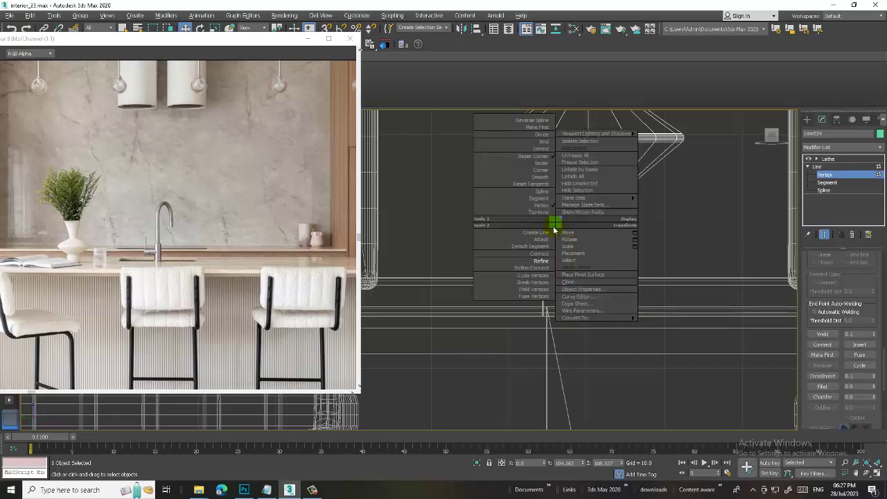
pyautogui.click(550, 172)
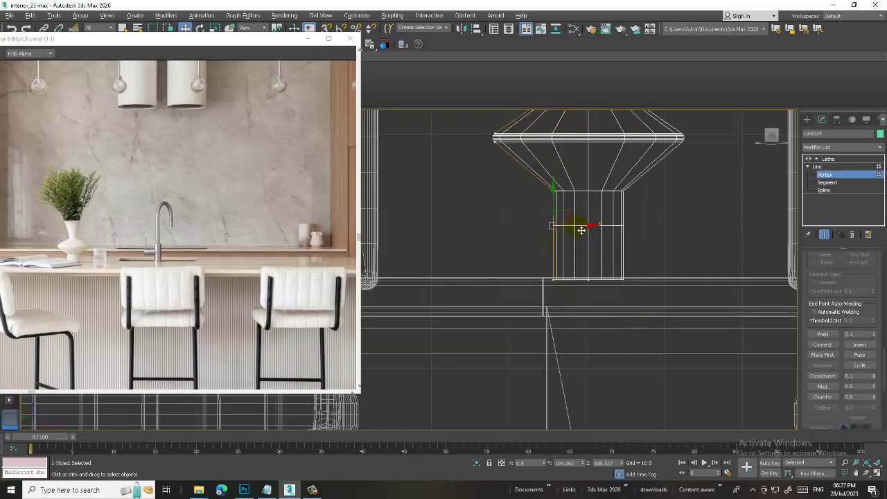
pyautogui.moveTo(580, 224); pyautogui.dragTo(589, 230)
pyautogui.scroll(-3, 589, 230)
pyautogui.scroll(-2, 624, 288)
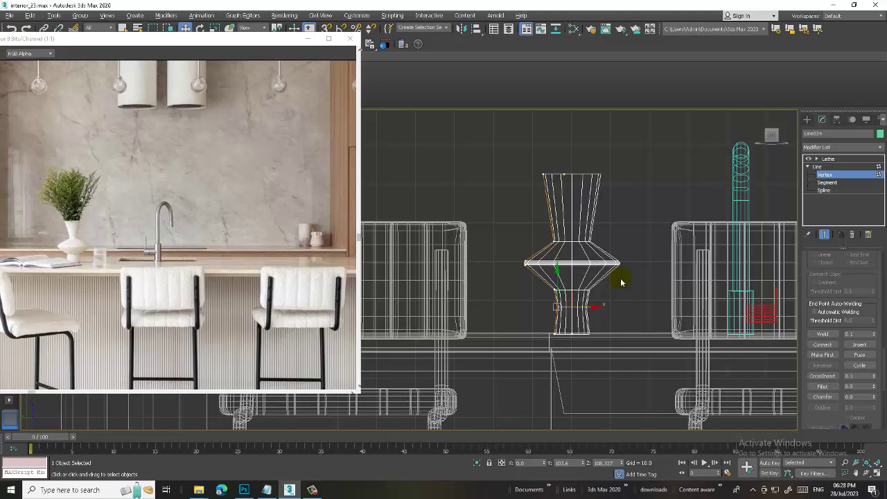
# In a maximized top-down perspective, drag the vase's top rim vertex inward to close the opening
pyautogui.hotkey('alt', 'w')
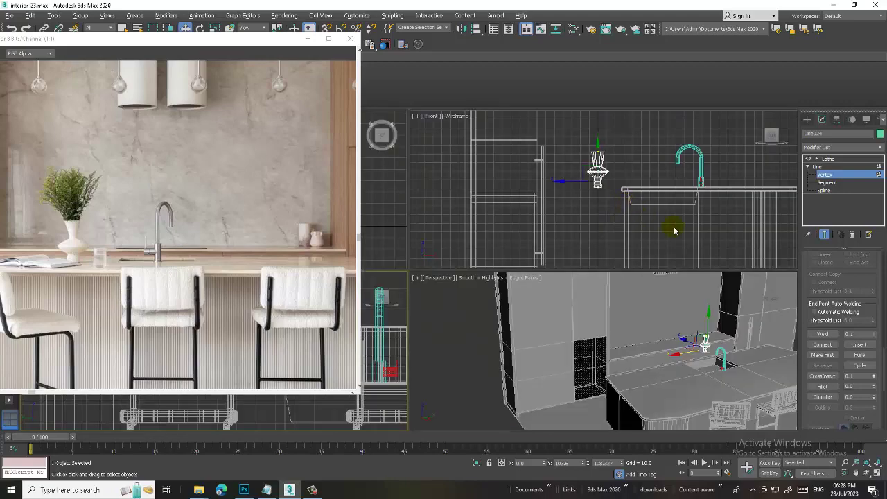
pyautogui.scroll(3, 666, 322)
pyautogui.hotkey('alt', 'w')
pyautogui.moveTo(656, 325)
pyautogui.keyDown('alt'); pyautogui.mouseDown(button='middle')
pyautogui.moveTo(630, 297)
pyautogui.moveTo(644, 291)
pyautogui.moveTo(539, 224)
pyautogui.moveTo(588, 293)
pyautogui.moveTo(595, 263)
pyautogui.moveTo(563, 249)
pyautogui.mouseUp(button='middle'); pyautogui.keyUp('alt')
pyautogui.scroll(2, 630, 281)
pyautogui.scroll(2, 613, 277)
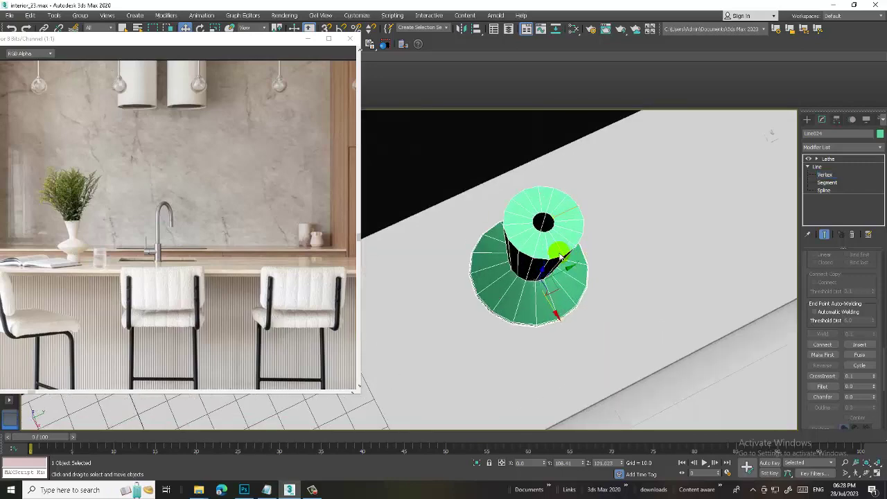
pyautogui.click(573, 211)
pyautogui.moveTo(575, 213); pyautogui.dragTo(574, 210)
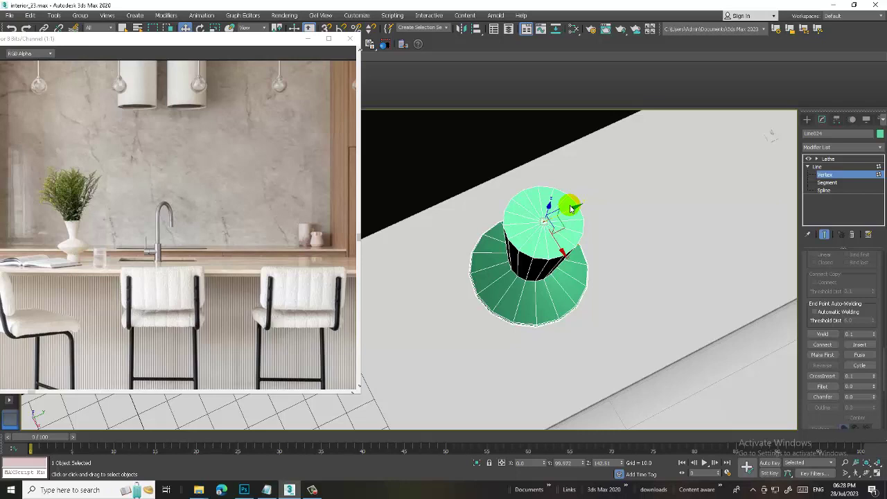
# Convert the lathed vase to an Editable Poly
pyautogui.rightClick(543, 210)
pyautogui.moveTo(564, 306)
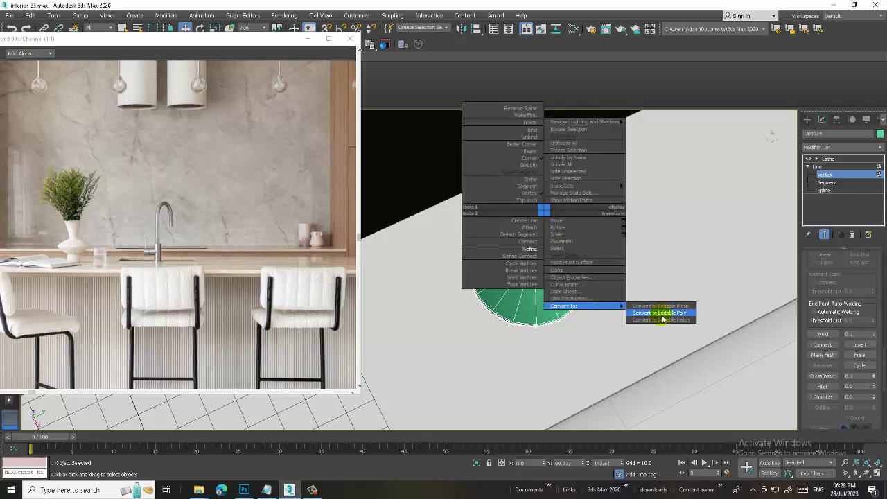
pyautogui.click(664, 312)
pyautogui.scroll(3, 569, 245)
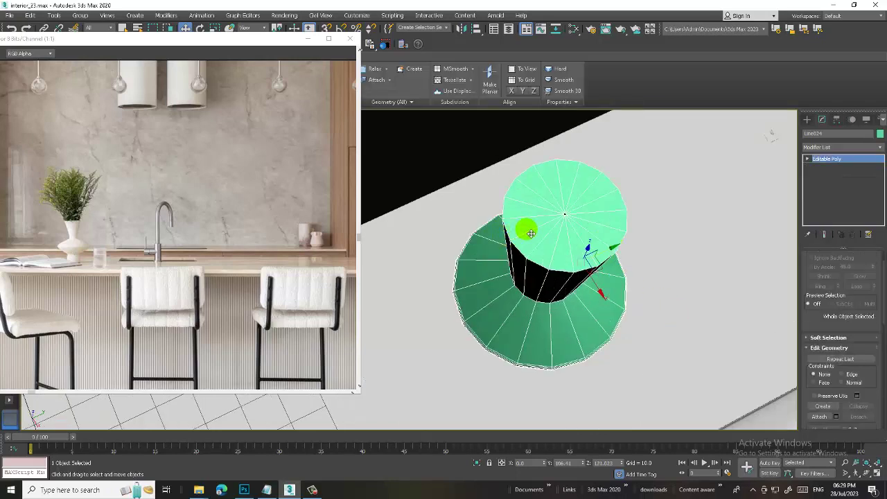
pyautogui.scroll(2, 531, 233)
# Select all the wedge polygons of the vase's top cap
pyautogui.press('4')
pyautogui.click(583, 152)
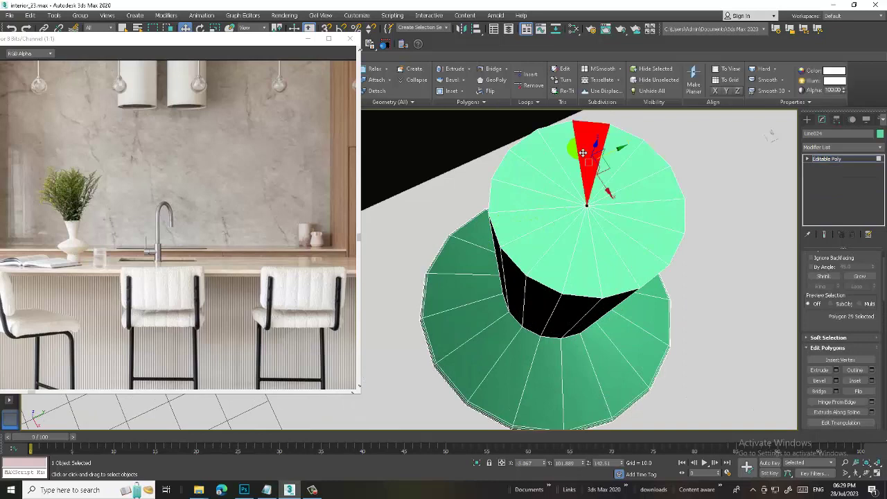
pyautogui.keyDown('ctrl'); pyautogui.click(615, 143); pyautogui.keyUp('ctrl')
pyautogui.keyDown('ctrl'); pyautogui.click(636, 169); pyautogui.keyUp('ctrl')
pyautogui.keyDown('ctrl'); pyautogui.click(651, 192); pyautogui.keyUp('ctrl')
pyautogui.keyDown('ctrl'); pyautogui.click(661, 213); pyautogui.keyUp('ctrl')
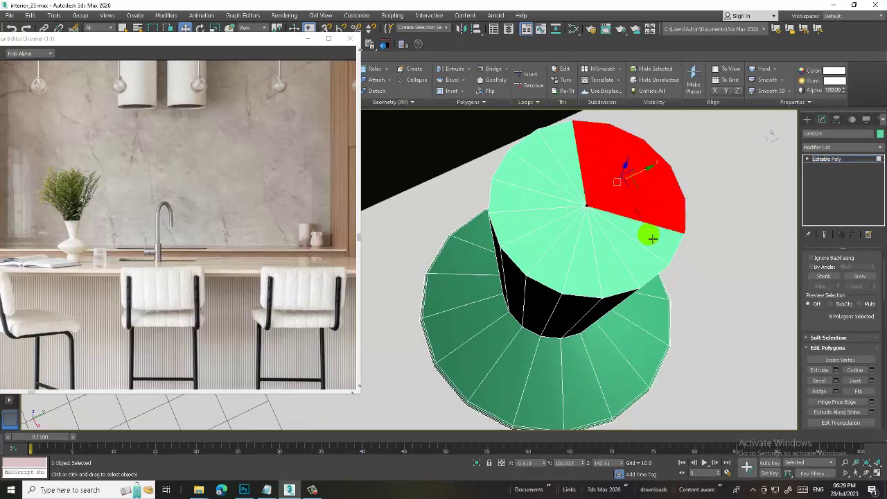
pyautogui.keyDown('ctrl'); pyautogui.click(652, 238); pyautogui.keyUp('ctrl')
pyautogui.keyDown('ctrl'); pyautogui.click(636, 252); pyautogui.keyUp('ctrl')
pyautogui.keyDown('ctrl'); pyautogui.click(608, 262); pyautogui.keyUp('ctrl')
pyautogui.keyDown('ctrl'); pyautogui.click(586, 265); pyautogui.keyUp('ctrl')
pyautogui.keyDown('ctrl'); pyautogui.click(560, 268); pyautogui.keyUp('ctrl')
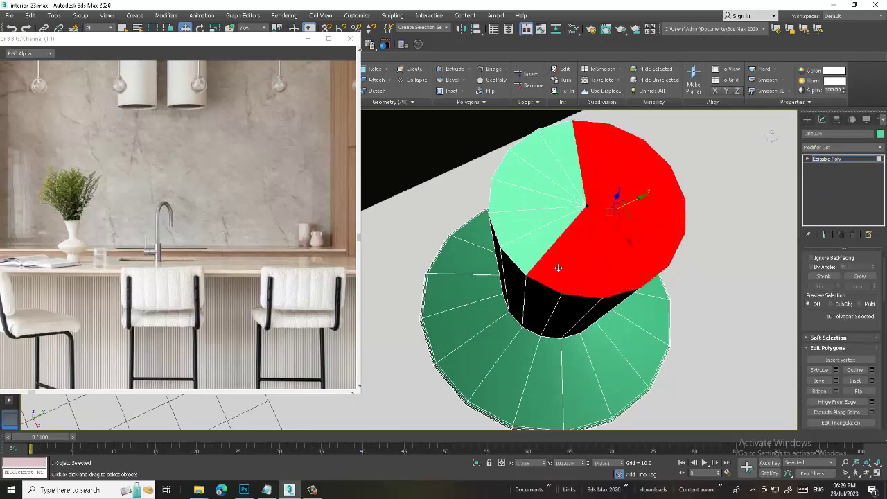
pyautogui.keyDown('ctrl'); pyautogui.click(524, 242); pyautogui.keyUp('ctrl')
pyautogui.keyDown('ctrl'); pyautogui.click(511, 208); pyautogui.keyUp('ctrl')
pyautogui.keyDown('ctrl'); pyautogui.click(523, 178); pyautogui.keyUp('ctrl')
pyautogui.keyDown('ctrl'); pyautogui.click(541, 158); pyautogui.keyUp('ctrl')
pyautogui.keyDown('ctrl'); pyautogui.click(566, 152); pyautogui.keyUp('ctrl')
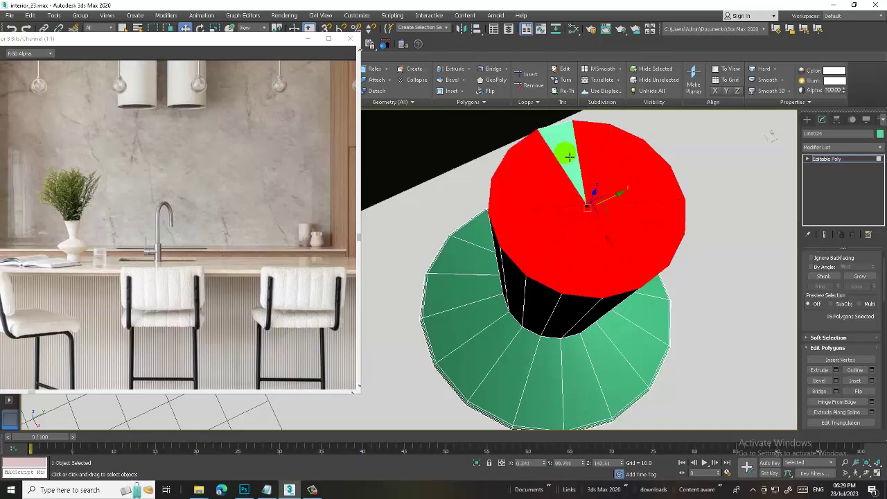
pyautogui.keyDown('ctrl'); pyautogui.click(568, 156); pyautogui.keyUp('ctrl')
# Refine the cap selection and delete the top-cap polygons, cancelling the inset
pyautogui.click(870, 380)
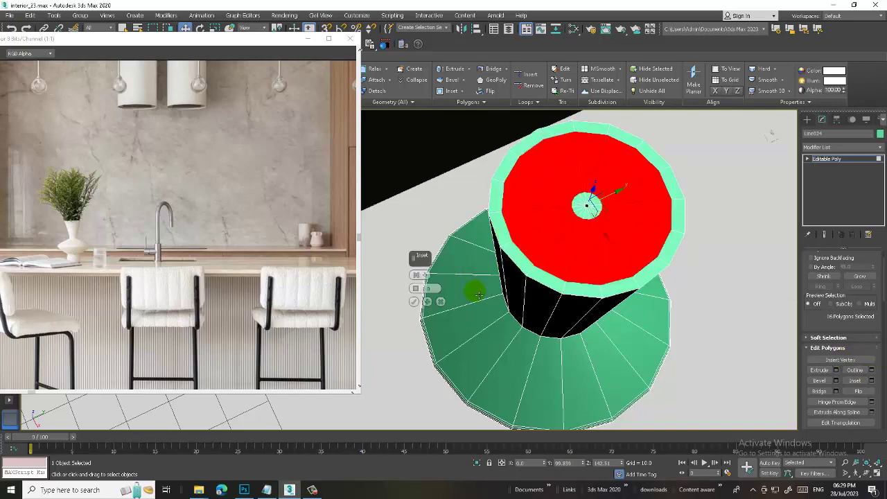
pyautogui.keyDown('alt'); pyautogui.click(588, 199); pyautogui.keyUp('alt')
pyautogui.scroll(2, 560, 174)
pyautogui.keyDown('alt'); pyautogui.click(559, 174); pyautogui.keyUp('alt')
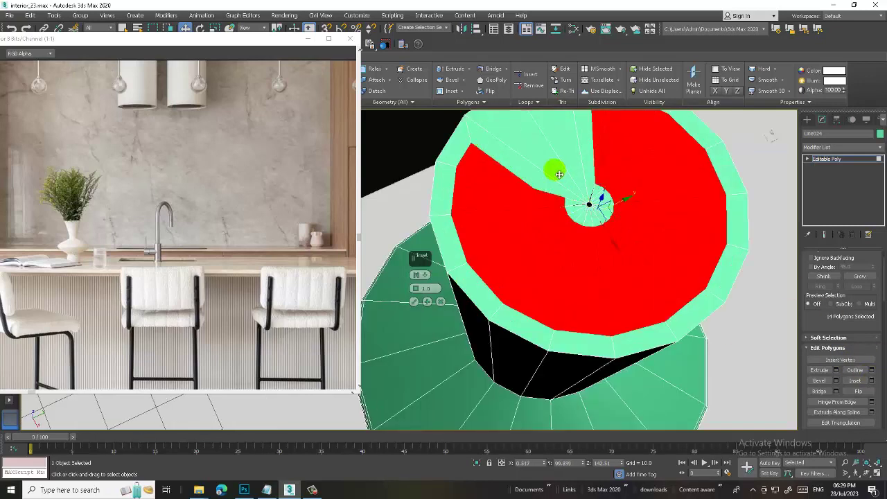
pyautogui.keyDown('ctrl'); pyautogui.click(545, 167); pyautogui.keyUp('ctrl')
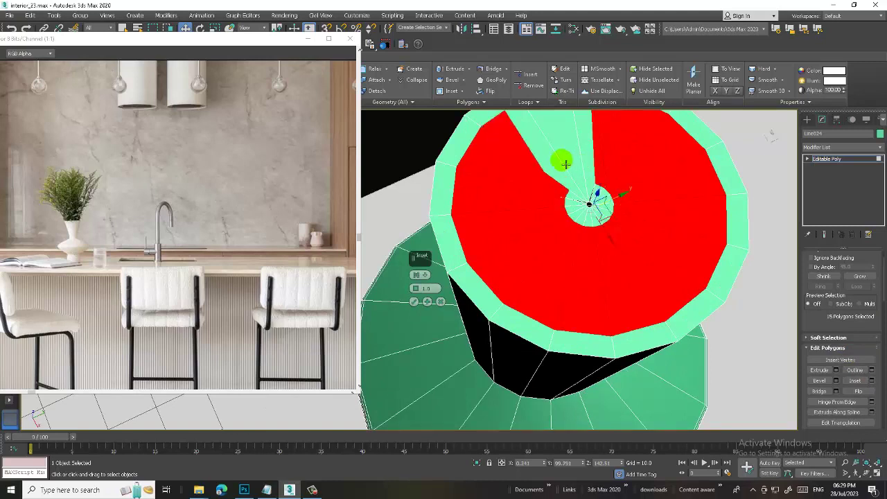
pyautogui.keyDown('ctrl'); pyautogui.click(576, 145); pyautogui.keyUp('ctrl')
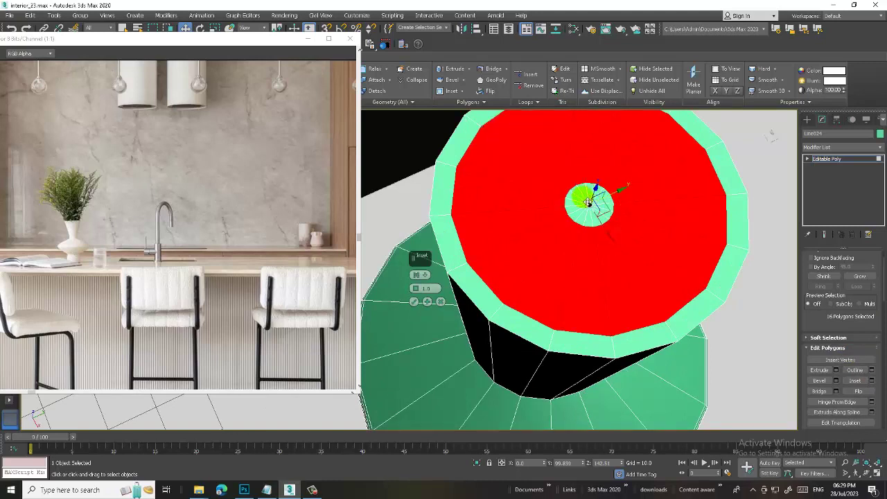
pyautogui.press('Delete')
pyautogui.scroll(-3, 600, 222)
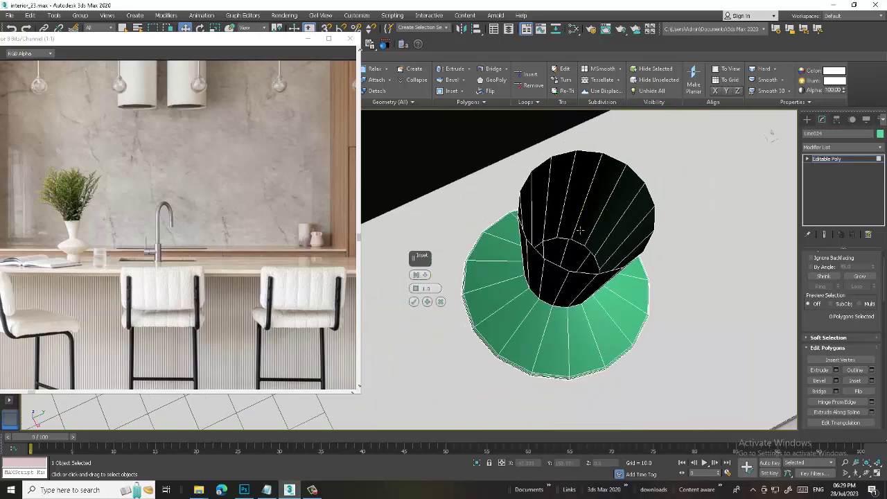
pyautogui.click(441, 301)
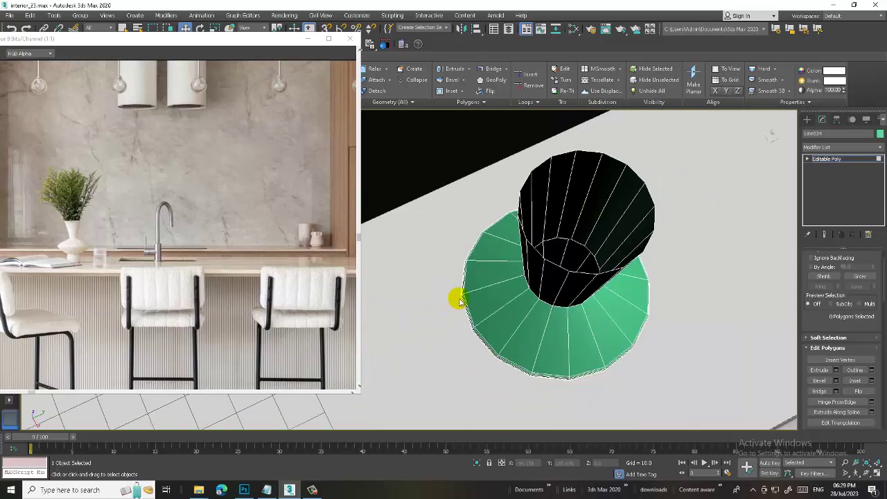
# At Border level, scale the open top rim inward into a flat ring
pyautogui.moveTo(455, 296)
pyautogui.keyDown('alt'); pyautogui.mouseDown(button='middle')
pyautogui.moveTo(649, 232)
pyautogui.moveTo(653, 254)
pyautogui.mouseUp(button='middle'); pyautogui.keyUp('alt')
pyautogui.click(807, 160)
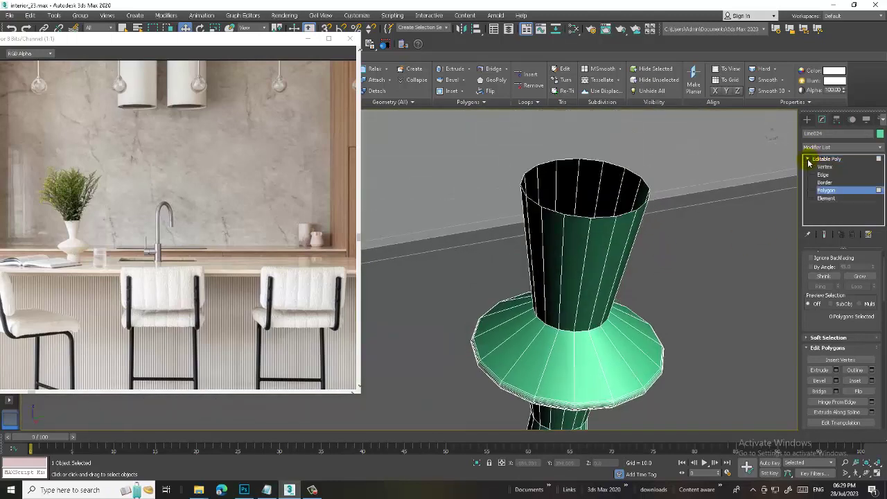
pyautogui.click(826, 182)
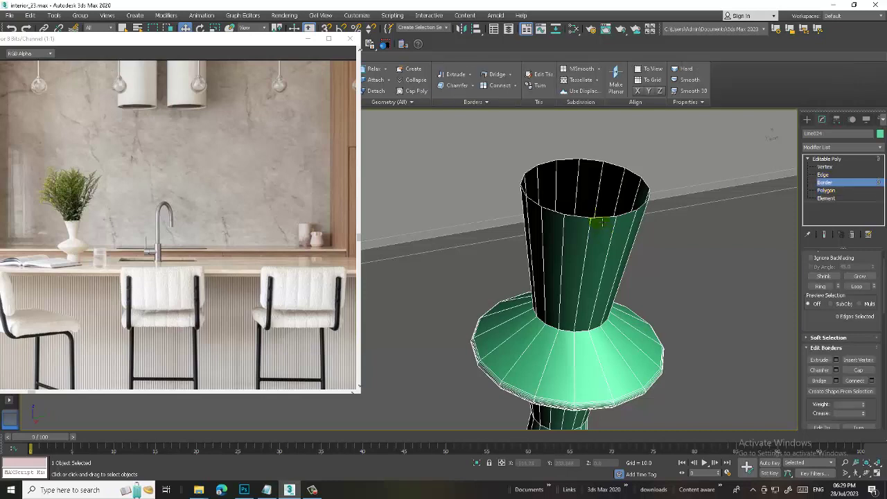
pyautogui.click(599, 218)
pyautogui.press('r')
pyautogui.keyDown('shift'); pyautogui.moveTo(592, 190); pyautogui.dragTo(591, 169); pyautogui.keyUp('shift')
pyautogui.press('w')
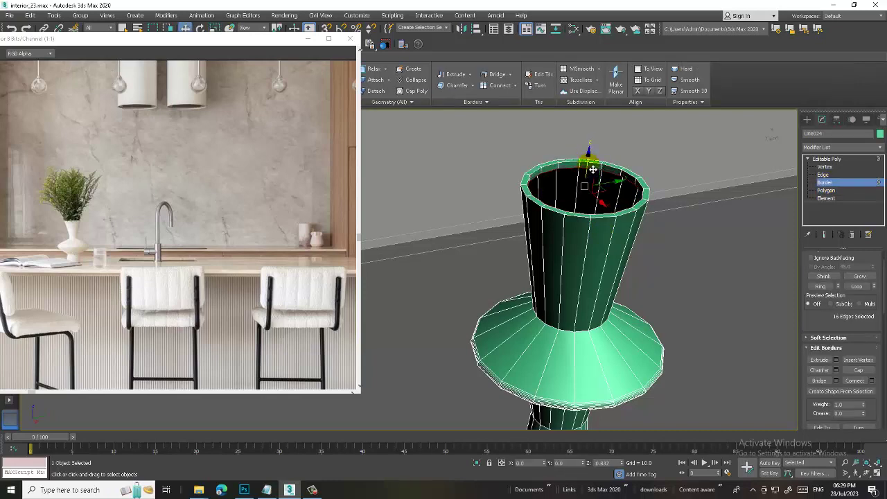
pyautogui.click(828, 158)
# Move the vase next to the faucet on the counter
pyautogui.scroll(-5, 582, 291)
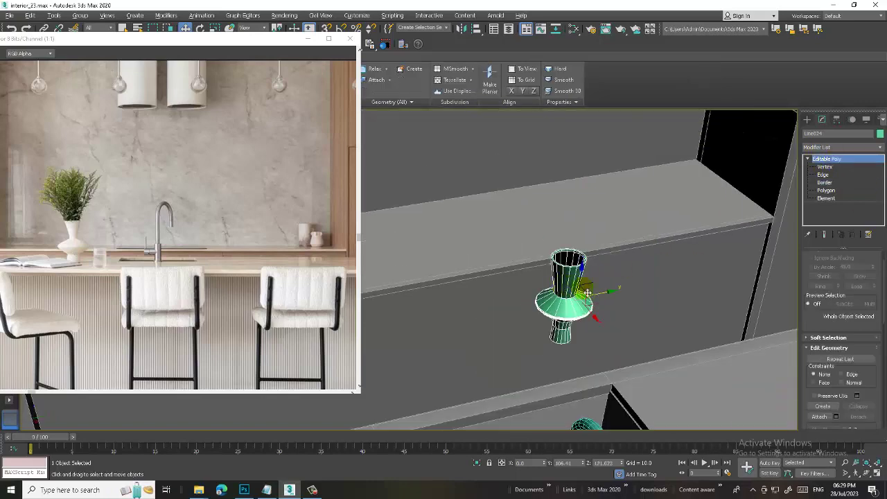
pyautogui.moveTo(582, 291)
pyautogui.keyDown('alt'); pyautogui.mouseDown(button='middle')
pyautogui.moveTo(568, 270)
pyautogui.moveTo(582, 239)
pyautogui.mouseUp(button='middle'); pyautogui.keyUp('alt')
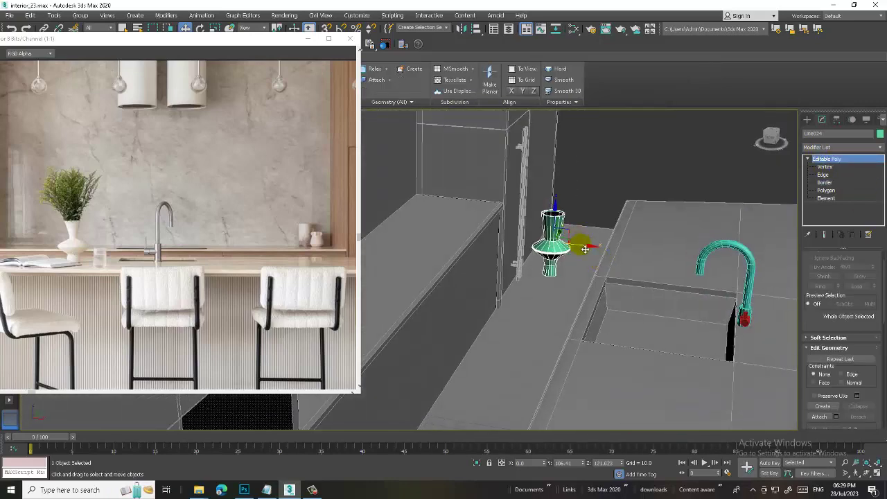
pyautogui.moveTo(585, 249)
pyautogui.mouseDown()
pyautogui.moveTo(723, 254)
pyautogui.moveTo(804, 274)
pyautogui.mouseUp()
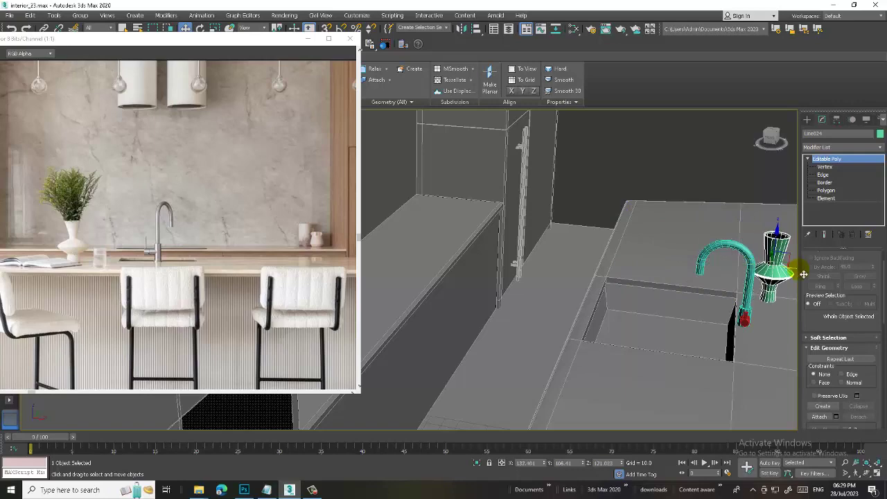
pyautogui.moveTo(804, 275)
pyautogui.keyDown('alt'); pyautogui.mouseDown(button='middle')
pyautogui.moveTo(763, 263)
pyautogui.moveTo(672, 263)
pyautogui.mouseUp(button='middle'); pyautogui.keyUp('alt')
# Briefly enter vertex sub-object mode on the vase, then return to whole-object editing
pyautogui.scroll(3, 665, 270)
pyautogui.scroll(3, 662, 279)
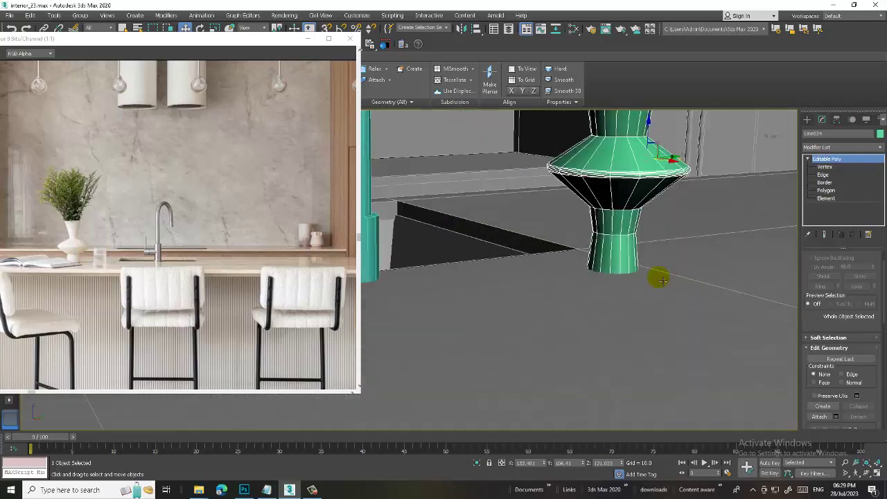
pyautogui.press('1')
pyautogui.scroll(-3, 630, 265)
pyautogui.scroll(-3, 630, 270)
pyautogui.scroll(-3, 641, 262)
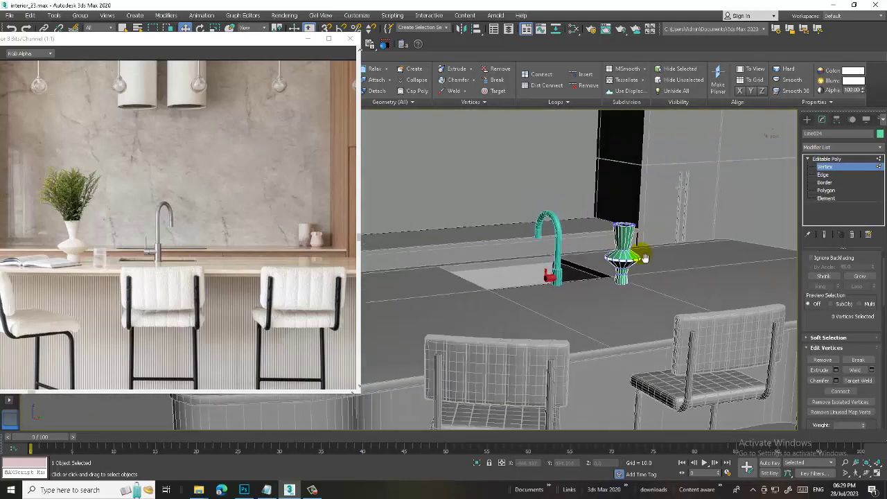
pyautogui.click(852, 161)
pyautogui.keyDown('alt'); pyautogui.moveTo(698, 214); pyautogui.dragTo(704, 210, button='middle'); pyautogui.keyUp('alt')
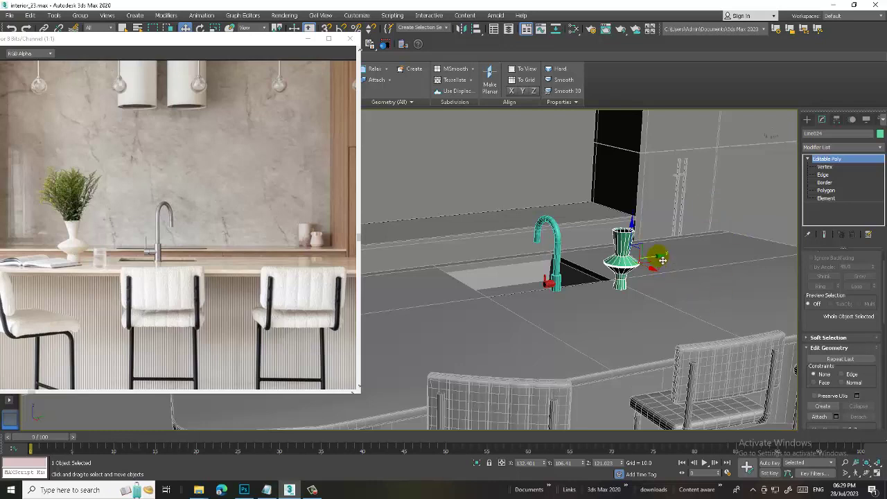
# Drag the vase over to the left side of the faucet
pyautogui.moveTo(663, 260); pyautogui.dragTo(511, 268)
pyautogui.moveTo(505, 262)
pyautogui.keyDown('alt'); pyautogui.mouseDown(button='middle')
pyautogui.moveTo(570, 296)
pyautogui.moveTo(501, 280)
pyautogui.moveTo(515, 271)
pyautogui.moveTo(576, 290)
pyautogui.moveTo(604, 264)
pyautogui.moveTo(541, 262)
pyautogui.mouseUp(button='middle'); pyautogui.keyUp('alt')
pyautogui.press('r')
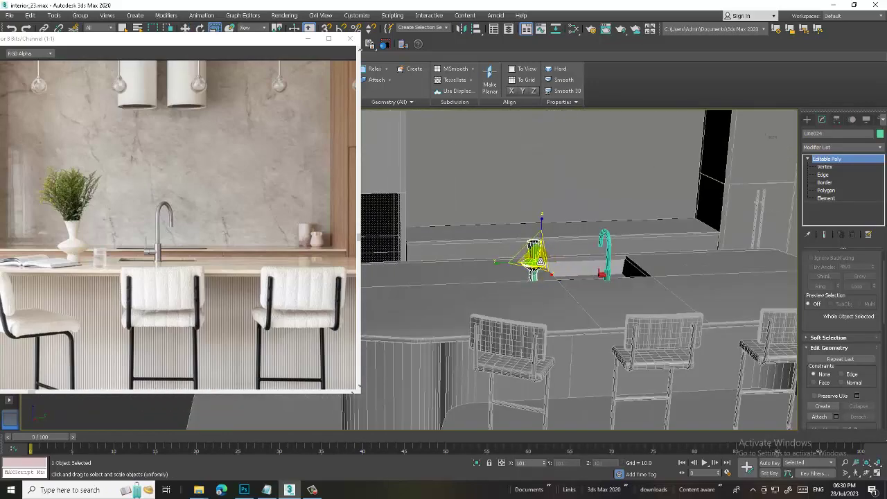
pyautogui.press('w')
# Zoom and orbit to a flatter angle to check the vase's new position
pyautogui.scroll(2, 547, 277)
pyautogui.scroll(3, 546, 279)
pyautogui.scroll(3, 548, 282)
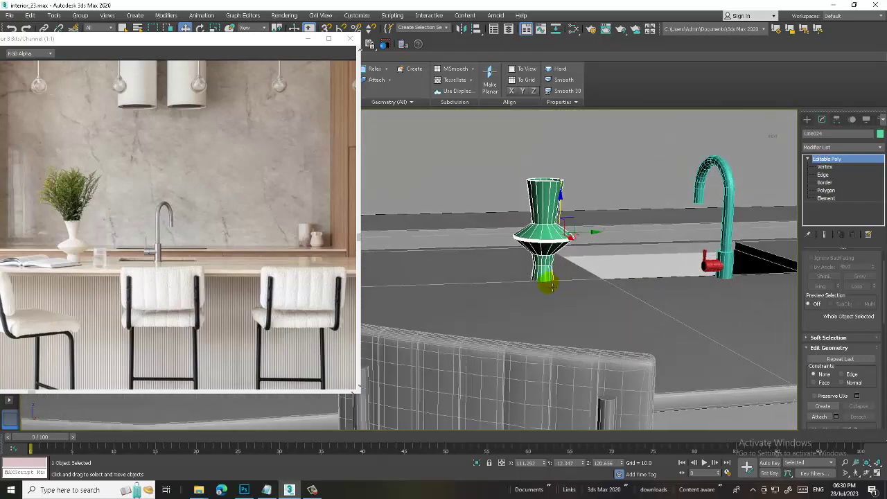
pyautogui.scroll(3, 548, 283)
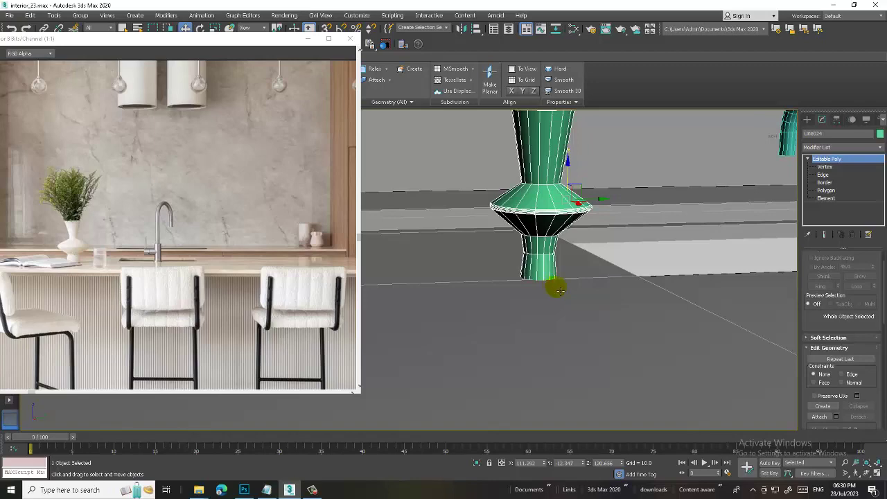
pyautogui.scroll(-3, 586, 270)
pyautogui.scroll(-2, 610, 291)
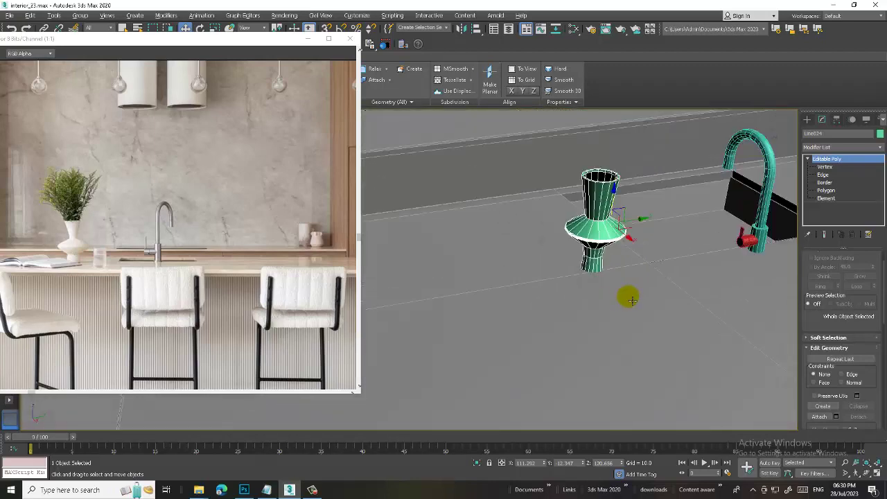
pyautogui.keyDown('alt'); pyautogui.moveTo(631, 299); pyautogui.dragTo(826, 167, button='middle'); pyautogui.keyUp('alt')
pyautogui.click(807, 119)
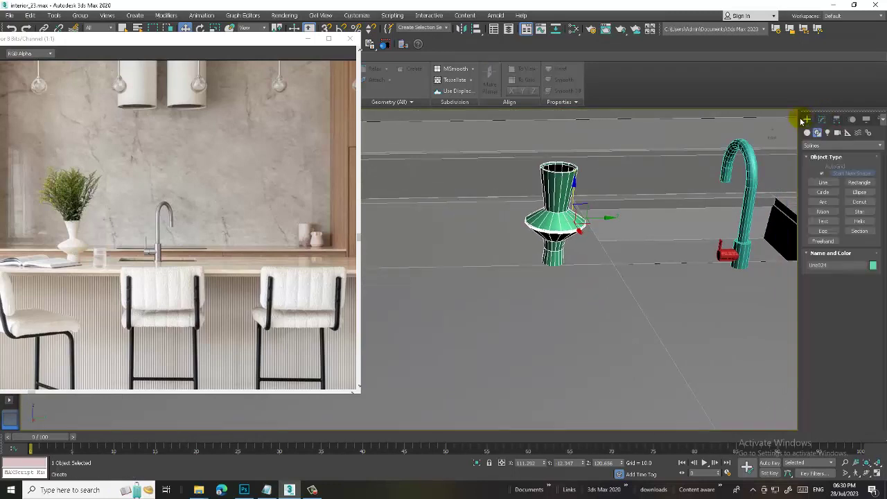
# With AutoGrid on, draw a flat standard-primitive Box on the countertop
pyautogui.click(807, 132)
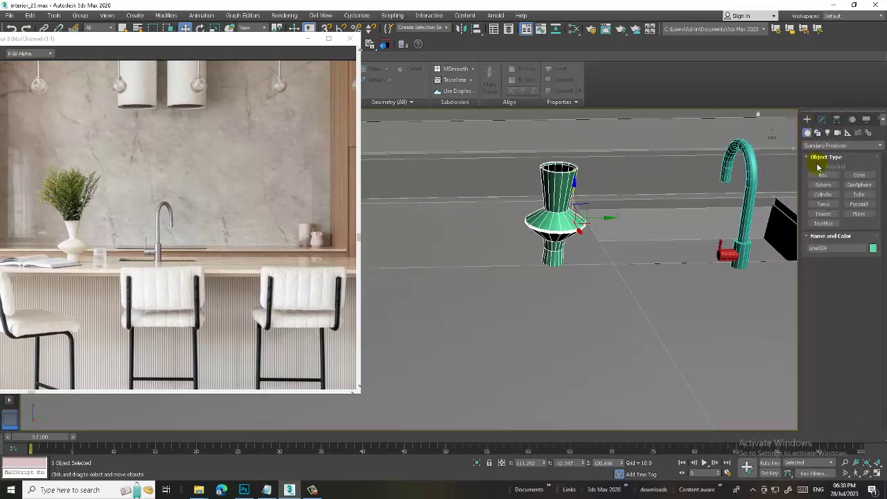
pyautogui.click(823, 175)
pyautogui.moveTo(709, 329)
pyautogui.keyDown('alt'); pyautogui.mouseDown(button='middle')
pyautogui.moveTo(577, 332)
pyautogui.moveTo(590, 301)
pyautogui.moveTo(644, 266)
pyautogui.mouseUp(button='middle'); pyautogui.keyUp('alt')
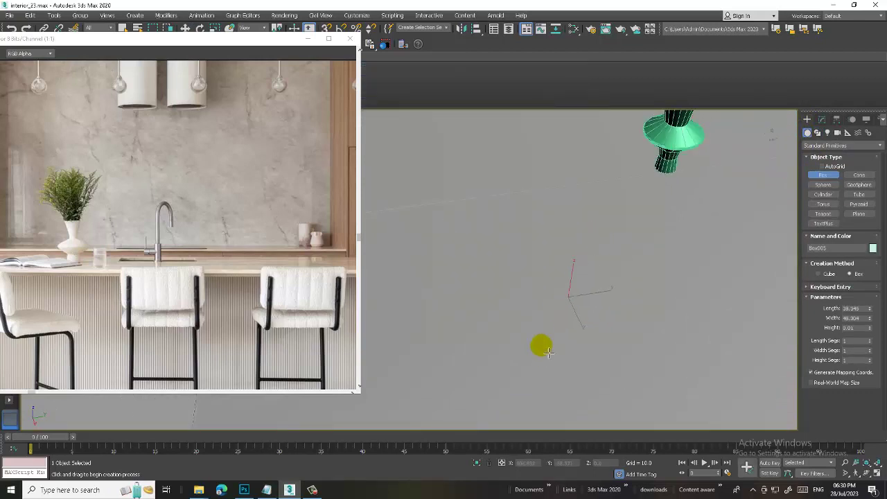
pyautogui.click(823, 167)
pyautogui.scroll(-5, 637, 257)
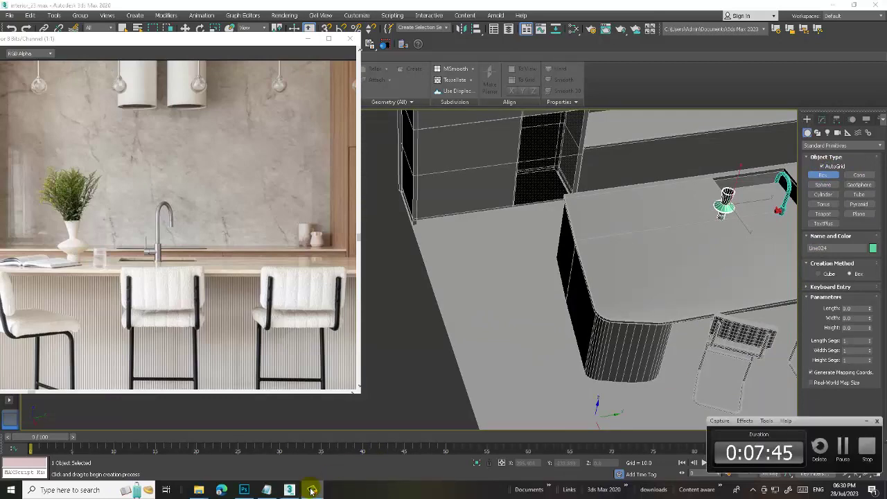
pyautogui.scroll(2, 628, 282)
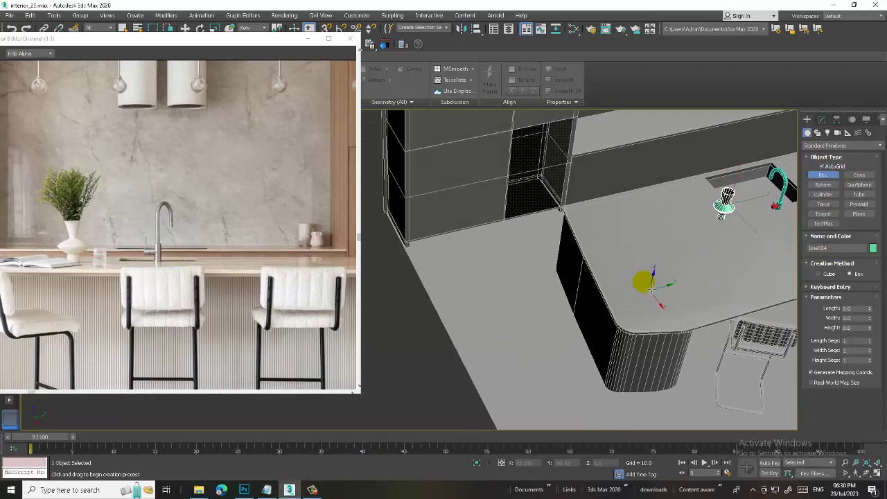
pyautogui.scroll(2, 615, 266)
pyautogui.scroll(3, 589, 277)
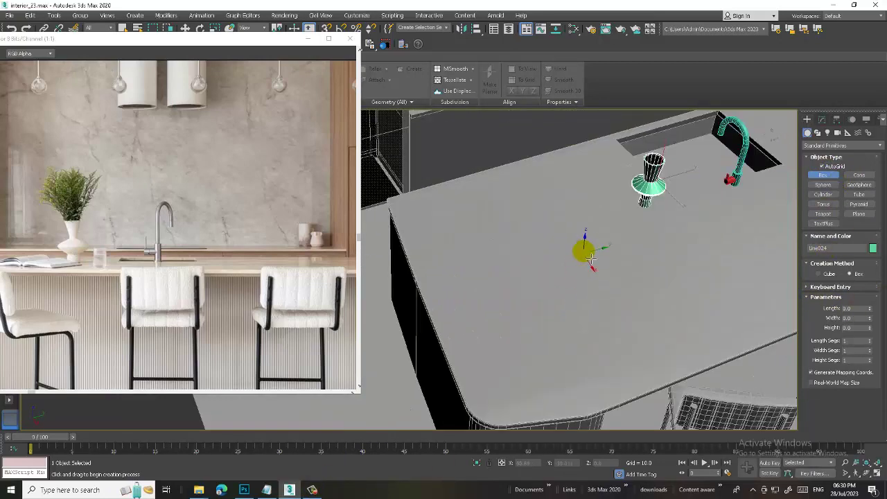
pyautogui.moveTo(584, 251); pyautogui.dragTo(575, 283)
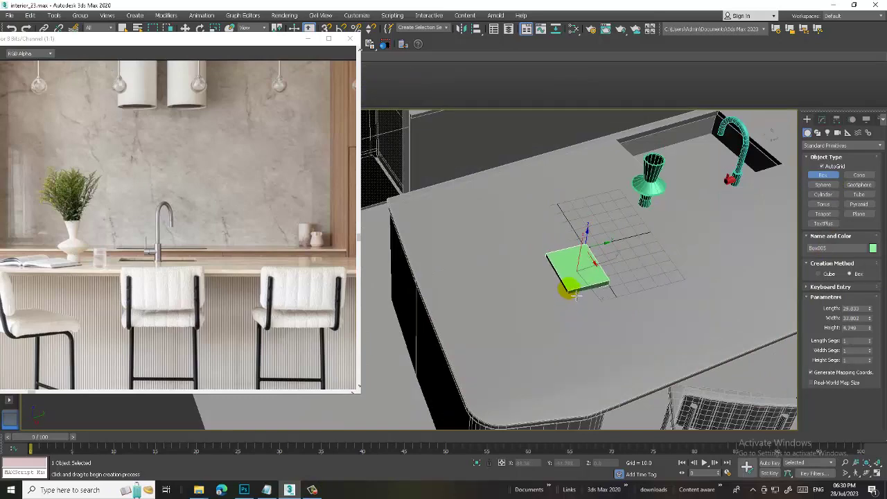
pyautogui.click(575, 295)
# Slide the box beside the vase and tilt it slightly
pyautogui.keyDown('alt'); pyautogui.moveTo(575, 295); pyautogui.dragTo(625, 287, button='middle'); pyautogui.keyUp('alt')
pyautogui.press('w')
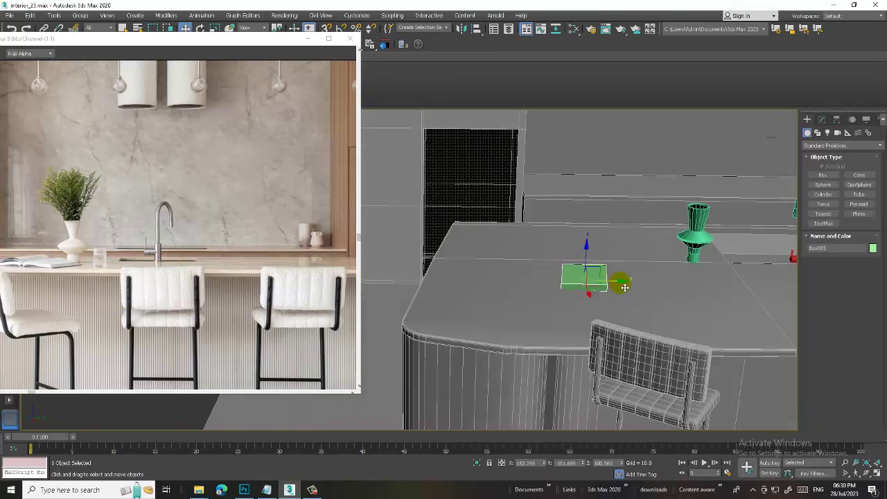
pyautogui.moveTo(623, 285); pyautogui.dragTo(639, 235)
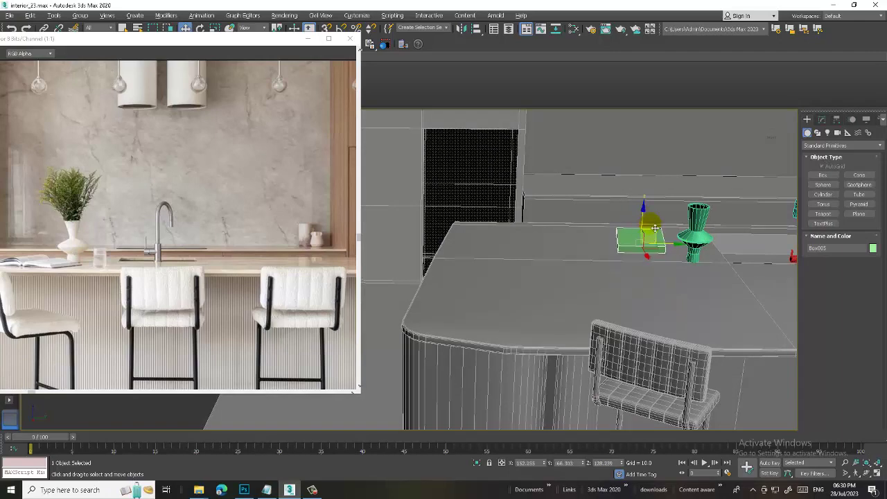
pyautogui.keyDown('alt'); pyautogui.moveTo(639, 235); pyautogui.dragTo(652, 219, button='middle'); pyautogui.keyUp('alt')
pyautogui.press('e')
pyautogui.moveTo(666, 221); pyautogui.dragTo(646, 228)
# Scale the box thinner and adjust its height above the counter
pyautogui.press('r')
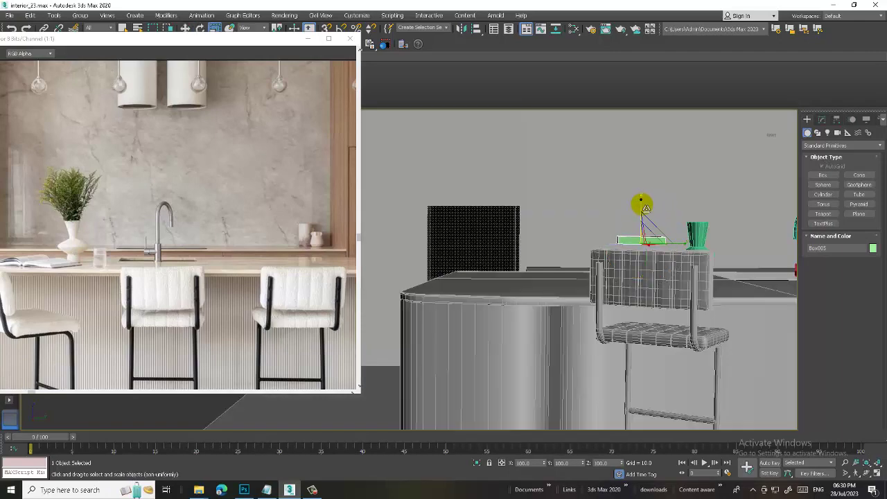
pyautogui.keyDown('alt'); pyautogui.moveTo(646, 229); pyautogui.dragTo(702, 262, button='middle'); pyautogui.keyUp('alt')
pyautogui.scroll(3, 693, 260)
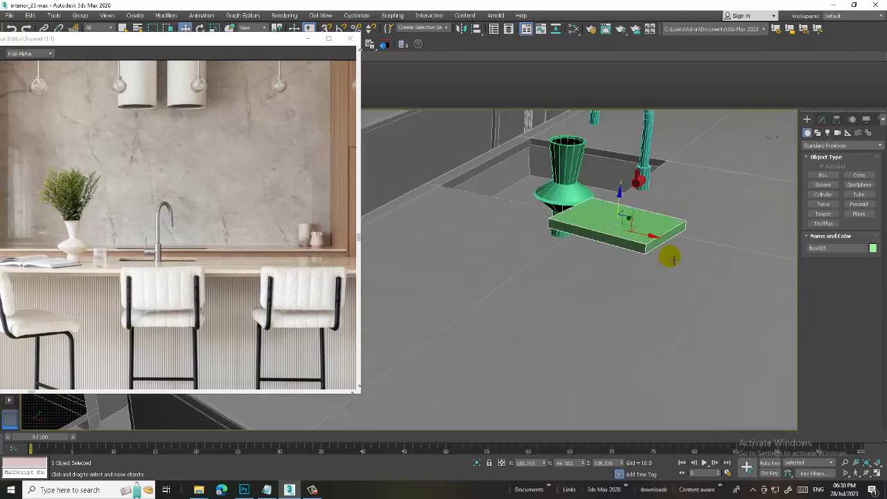
pyautogui.scroll(5, 617, 250)
pyautogui.press('w')
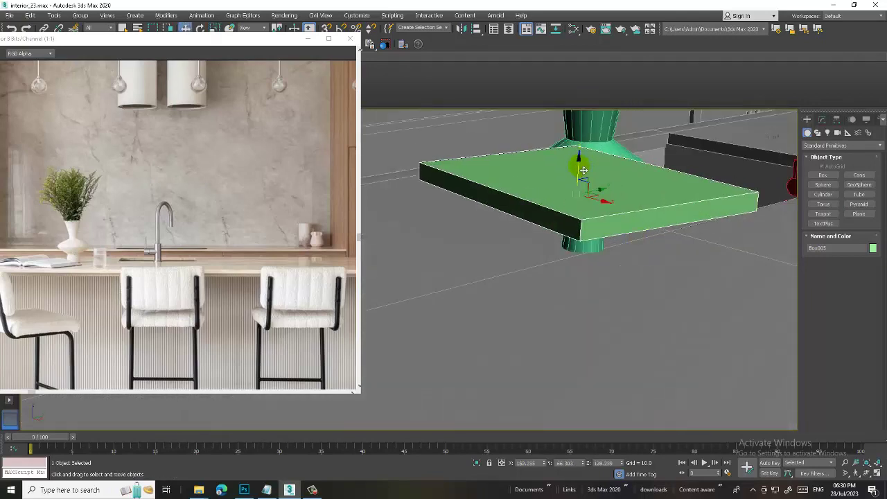
pyautogui.moveTo(581, 168); pyautogui.dragTo(599, 260, button='middle')
pyautogui.moveTo(599, 260); pyautogui.dragTo(609, 297)
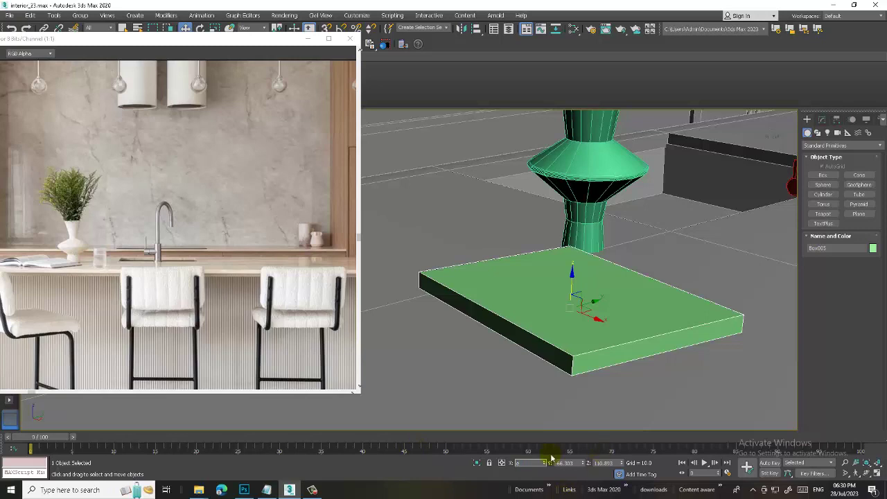
# Reset the box's X, Y and Z rotation values to 0
pyautogui.press('e')
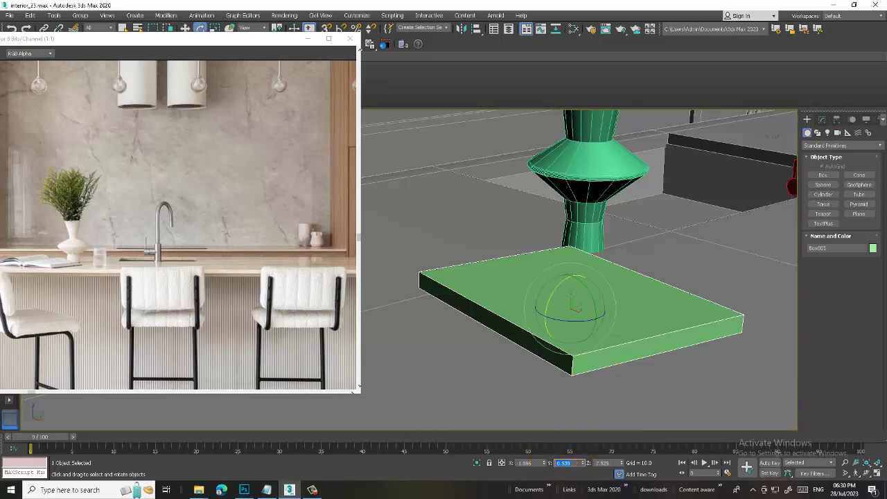
pyautogui.write('0')
pyautogui.press('Return')
pyautogui.click(606, 463)
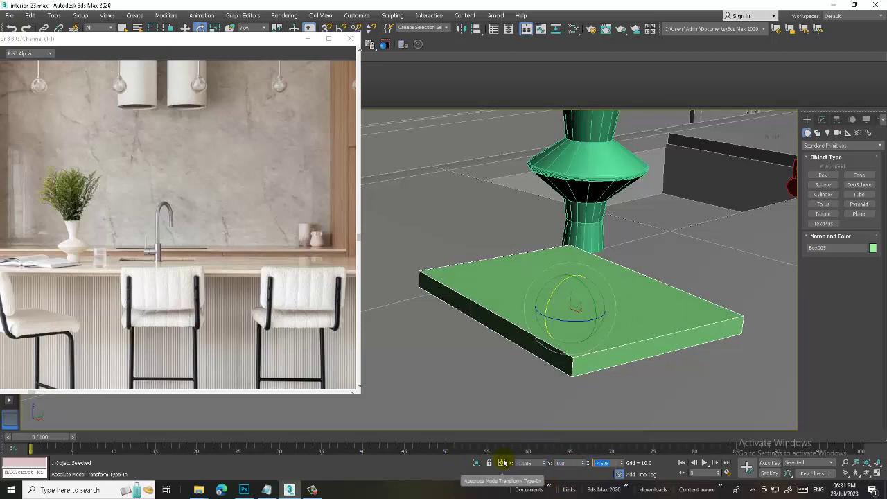
pyautogui.write('0')
pyautogui.press('Return')
pyautogui.write('0')
pyautogui.press('Return')
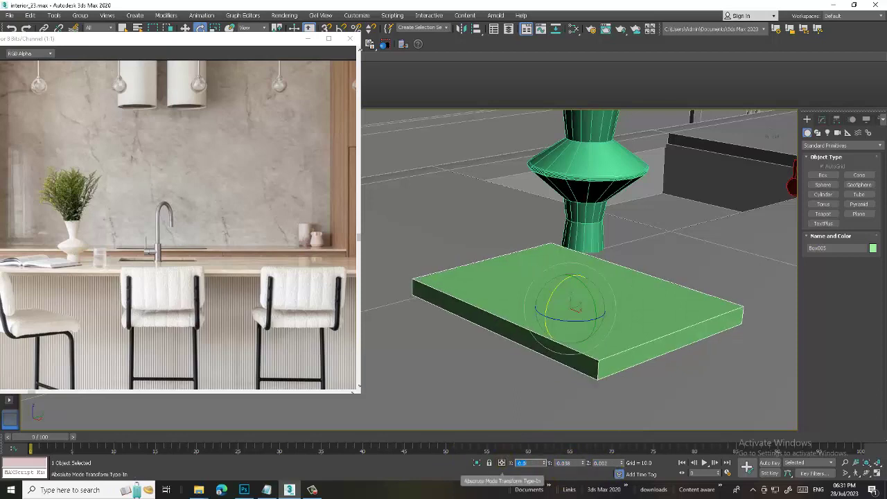
pyautogui.click(563, 463)
pyautogui.write('0')
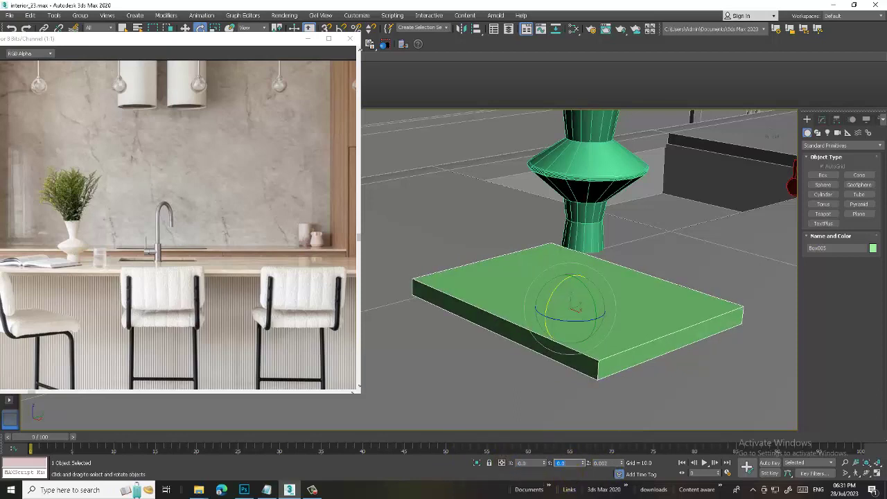
# Lower the box down onto the counter surface
pyautogui.moveTo(652, 342)
pyautogui.keyDown('alt'); pyautogui.mouseDown(button='middle')
pyautogui.moveTo(533, 279)
pyautogui.moveTo(560, 287)
pyautogui.moveTo(562, 270)
pyautogui.moveTo(576, 297)
pyautogui.mouseUp(button='middle'); pyautogui.keyUp('alt')
pyautogui.press('w')
pyautogui.moveTo(576, 297); pyautogui.dragTo(633, 323)
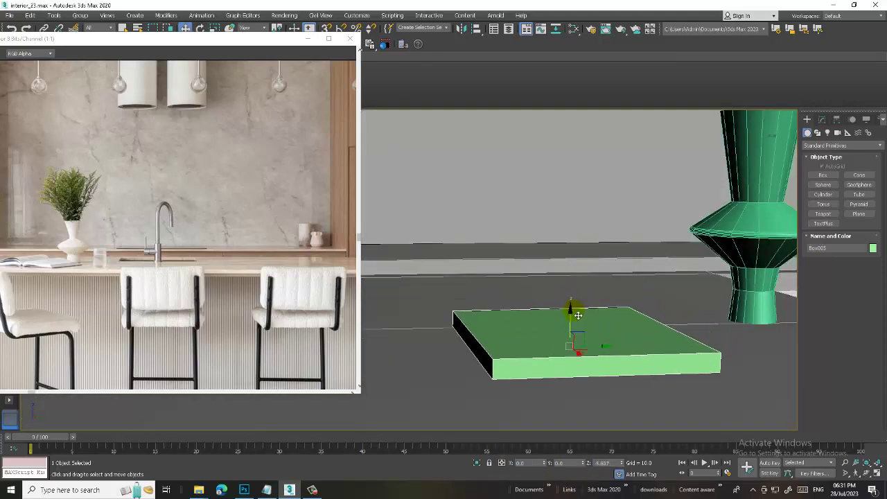
pyautogui.moveTo(634, 323)
pyautogui.keyDown('alt'); pyautogui.mouseDown(button='middle')
pyautogui.moveTo(654, 308)
pyautogui.moveTo(616, 309)
pyautogui.moveTo(527, 287)
pyautogui.moveTo(525, 307)
pyautogui.moveTo(635, 333)
pyautogui.moveTo(582, 307)
pyautogui.moveTo(624, 341)
pyautogui.mouseUp(button='middle'); pyautogui.keyUp('alt')
pyautogui.press('r')
pyautogui.press('w')
# Increase the box's length and width segments and add a Bend modifier
pyautogui.click(822, 119)
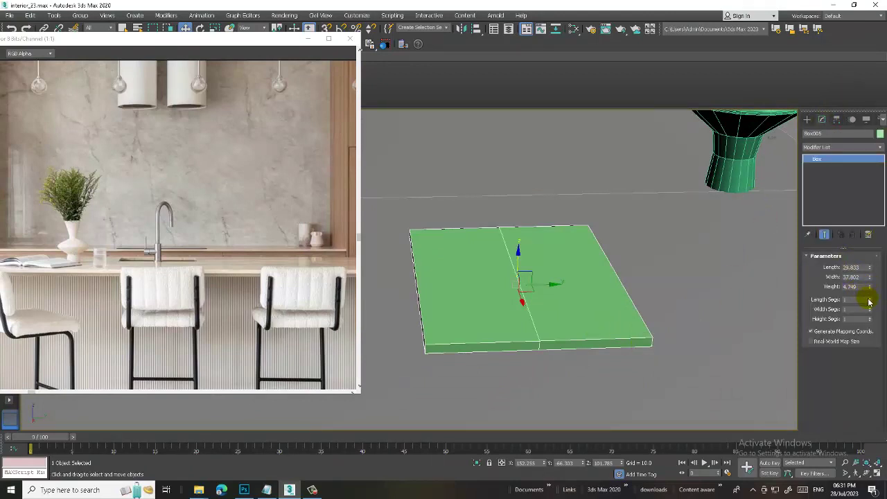
pyautogui.click(869, 299)
pyautogui.click(869, 299)
pyautogui.click(871, 309)
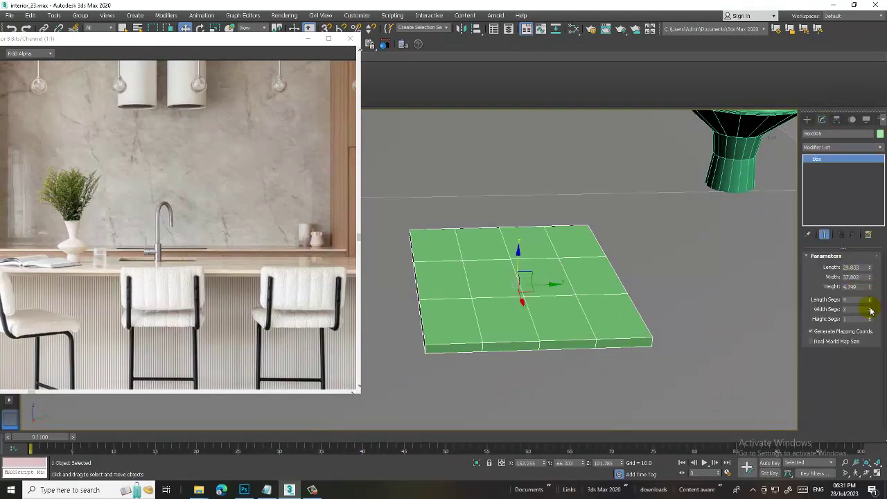
pyautogui.click(869, 299)
pyautogui.click(869, 299)
pyautogui.click(842, 147)
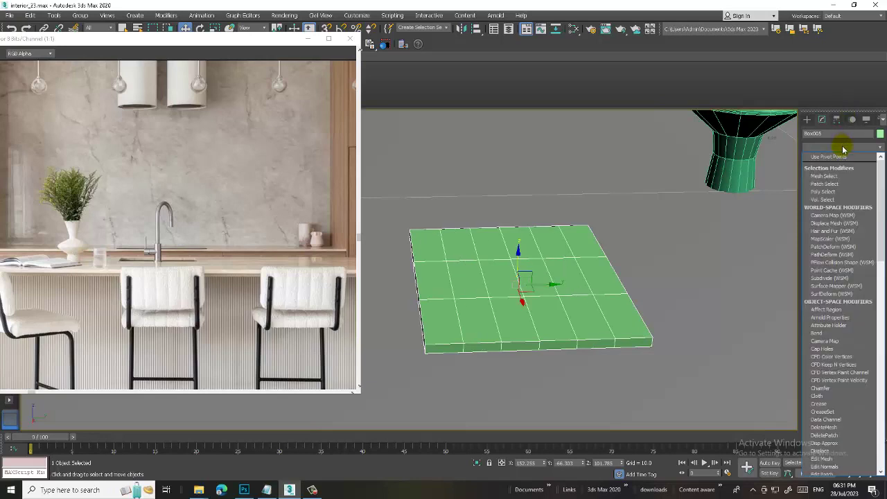
pyautogui.scroll(-5, 840, 235)
pyautogui.write('Bend')
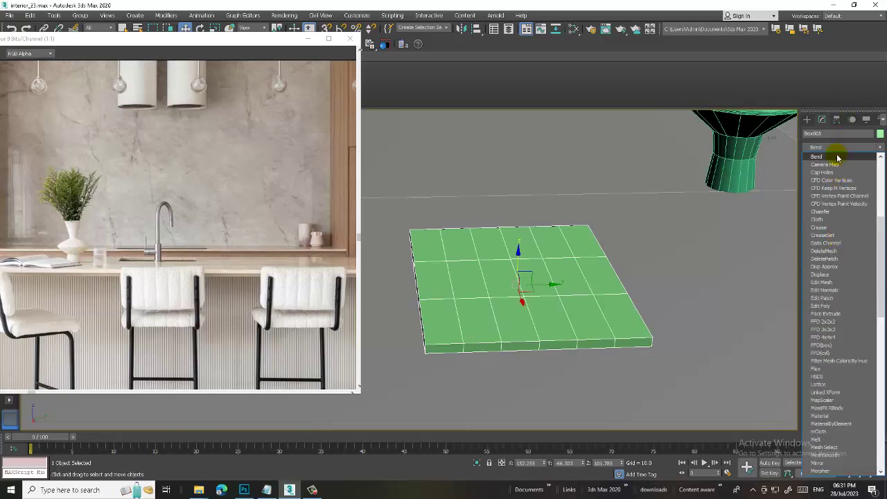
pyautogui.click(828, 157)
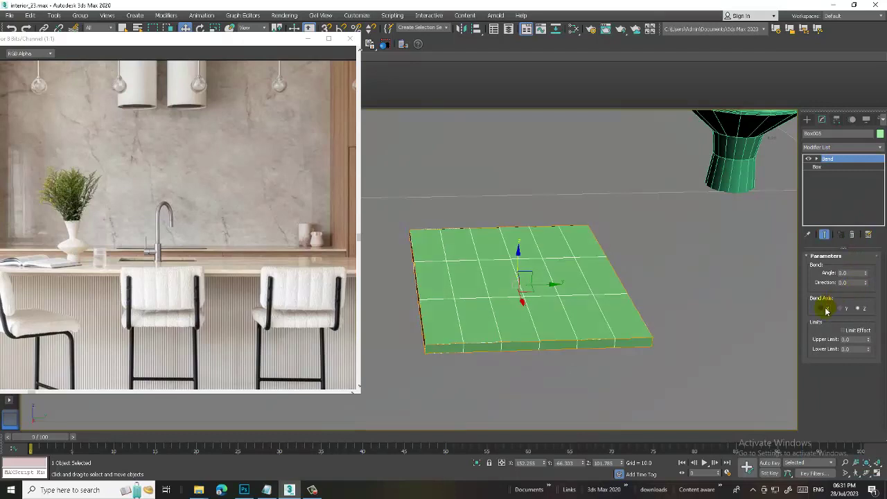
# Try out bend angles and directions, settling on a gentle 12.5-degree bend
pyautogui.moveTo(869, 276); pyautogui.dragTo(858, 298)
pyautogui.write('35')
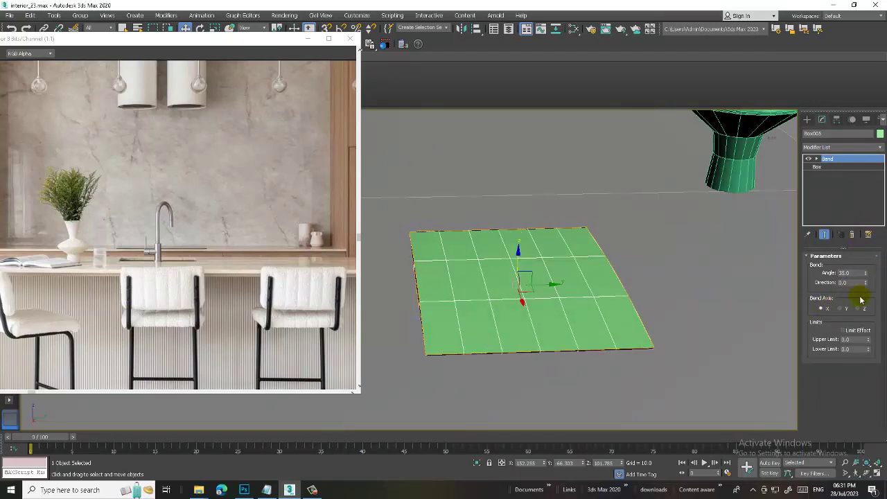
pyautogui.click(843, 282)
pyautogui.write('90')
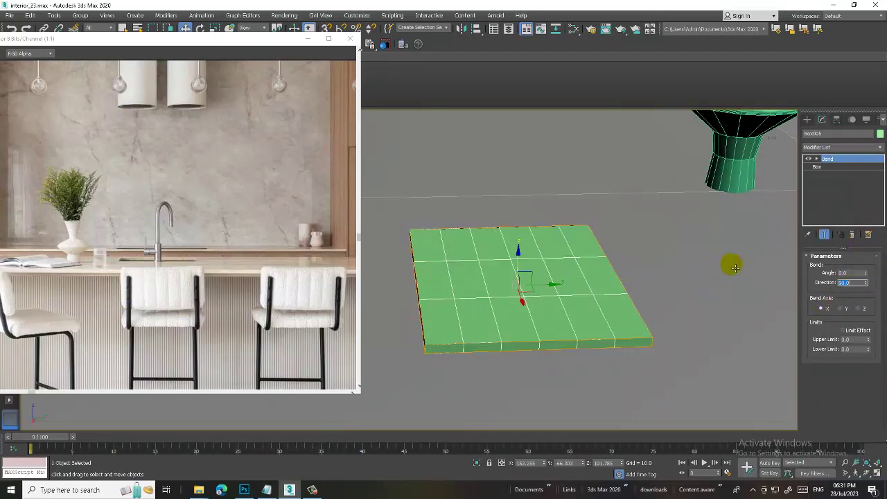
pyautogui.moveTo(867, 275)
pyautogui.mouseDown()
pyautogui.moveTo(847, 303)
pyautogui.moveTo(867, 305)
pyautogui.mouseUp()
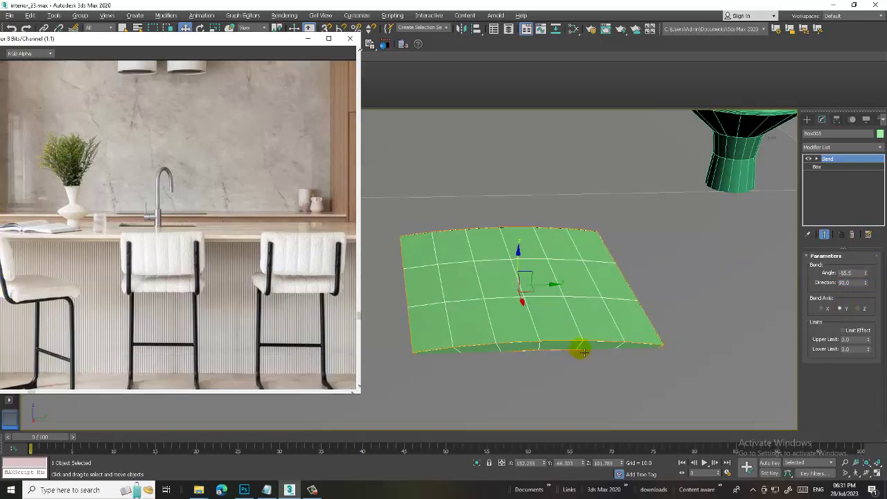
pyautogui.keyDown('alt'); pyautogui.moveTo(578, 349); pyautogui.dragTo(567, 312, button='middle'); pyautogui.keyUp('alt')
pyautogui.moveTo(519, 255)
pyautogui.keyDown('alt'); pyautogui.mouseDown(button='middle')
pyautogui.moveTo(572, 287)
pyautogui.moveTo(816, 289)
pyautogui.mouseUp(button='middle'); pyautogui.keyUp('alt')
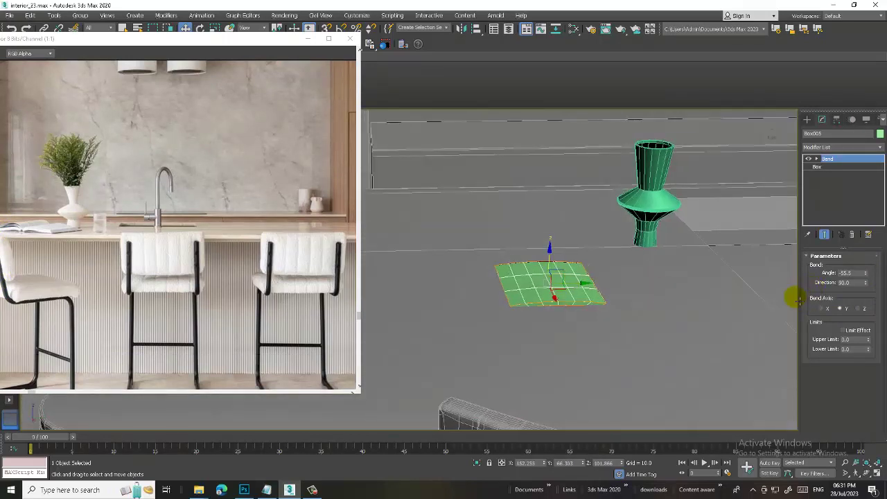
pyautogui.hotkey('ctrl', 'z')
pyautogui.keyDown('alt'); pyautogui.moveTo(510, 297); pyautogui.dragTo(614, 269, button='middle'); pyautogui.keyUp('alt')
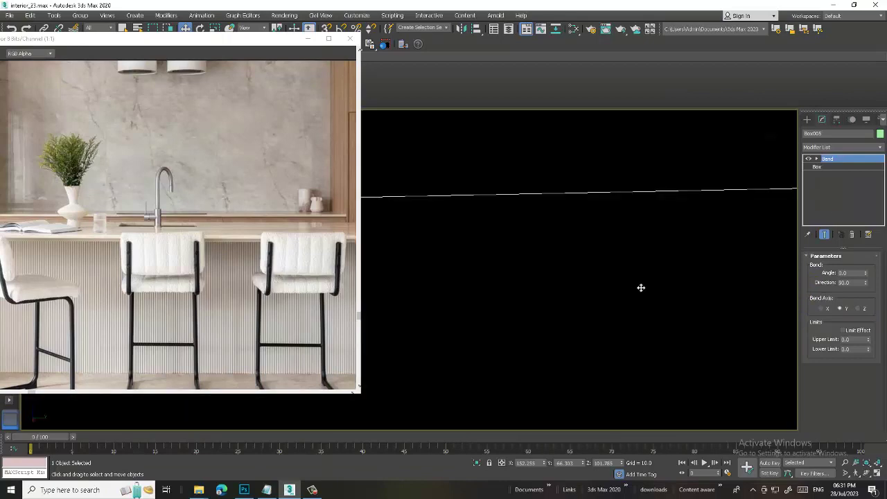
pyautogui.scroll(4, 614, 269)
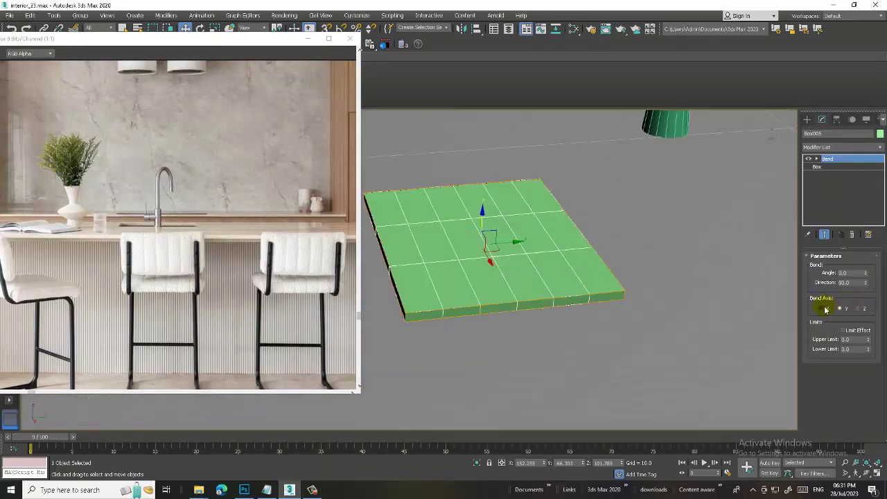
pyautogui.moveTo(867, 273); pyautogui.dragTo(869, 264)
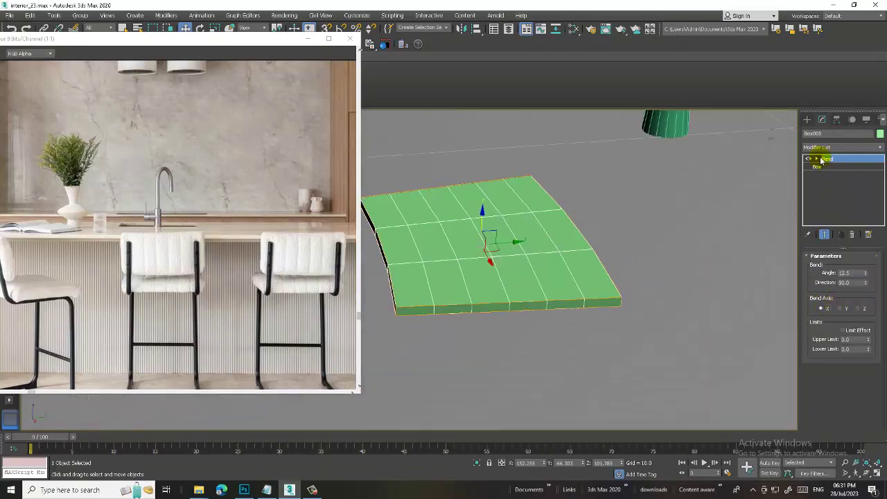
# Rotate the Bend gizmo with angle snap to change the bend direction
pyautogui.click(817, 159)
pyautogui.click(832, 166)
pyautogui.press('e')
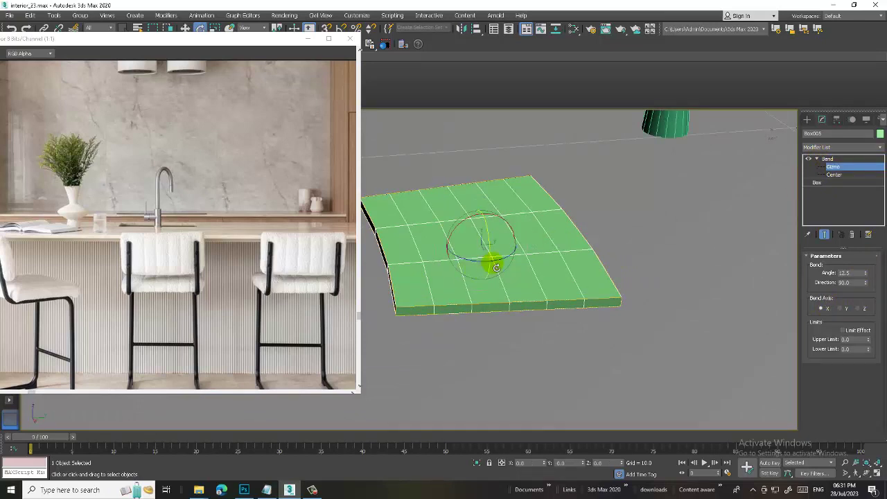
pyautogui.rightClick(338, 28)
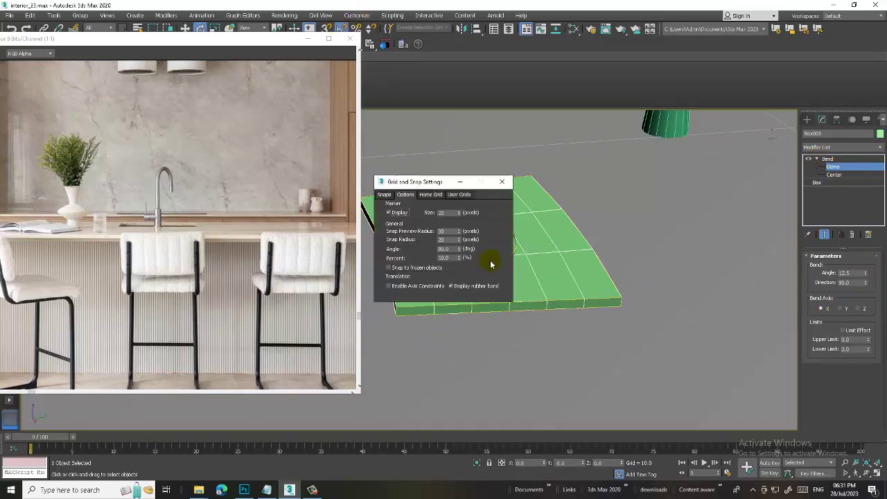
pyautogui.click(503, 183)
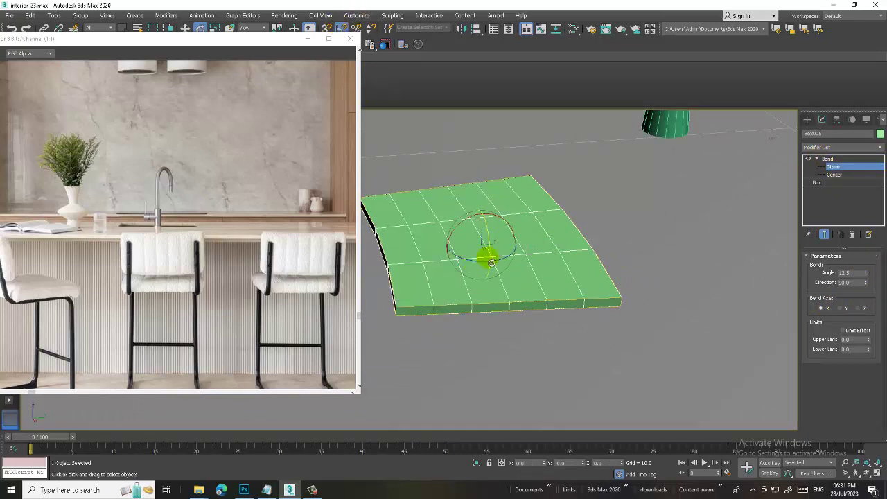
pyautogui.moveTo(492, 258); pyautogui.dragTo(604, 273)
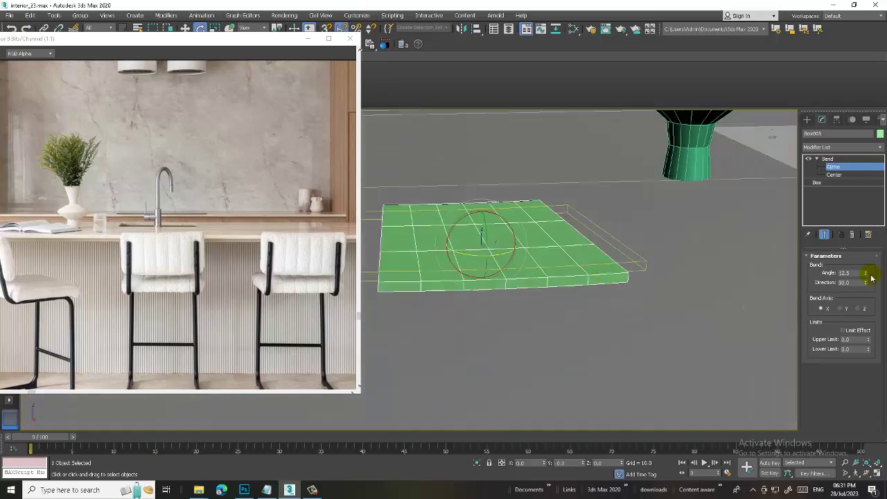
# Set the bend direction to 0 and reduce the angle until the plane is nearly flat
pyautogui.moveTo(866, 276)
pyautogui.mouseDown()
pyautogui.moveTo(871, 281)
pyautogui.moveTo(20, 341)
pyautogui.mouseUp()
pyautogui.doubleClick(858, 283)
pyautogui.write('0')
pyautogui.press('Return')
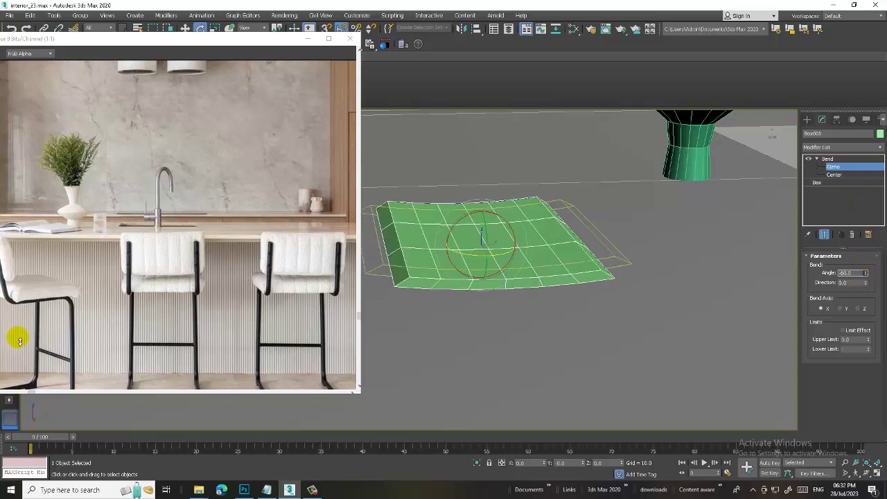
pyautogui.moveTo(19, 341); pyautogui.dragTo(10, 291)
# Delete the green plane and maximize the Front view
pyautogui.hotkey('ctrl', 'd')
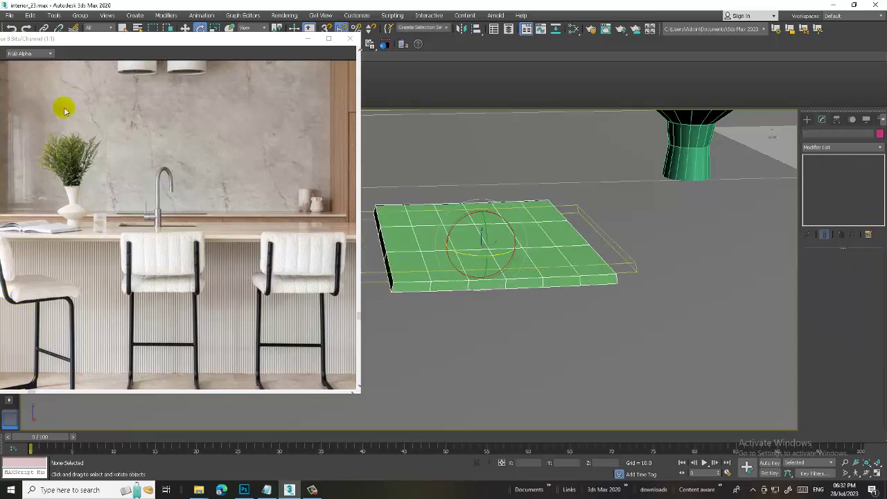
pyautogui.press('Delete')
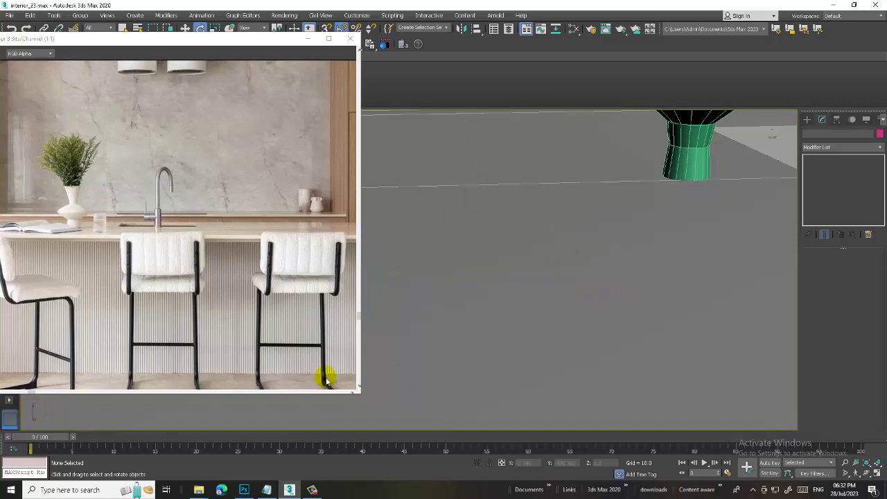
pyautogui.scroll(-2, 327, 380)
pyautogui.keyDown('alt'); pyautogui.moveTo(503, 252); pyautogui.dragTo(530, 268, button='middle'); pyautogui.keyUp('alt')
pyautogui.press('w')
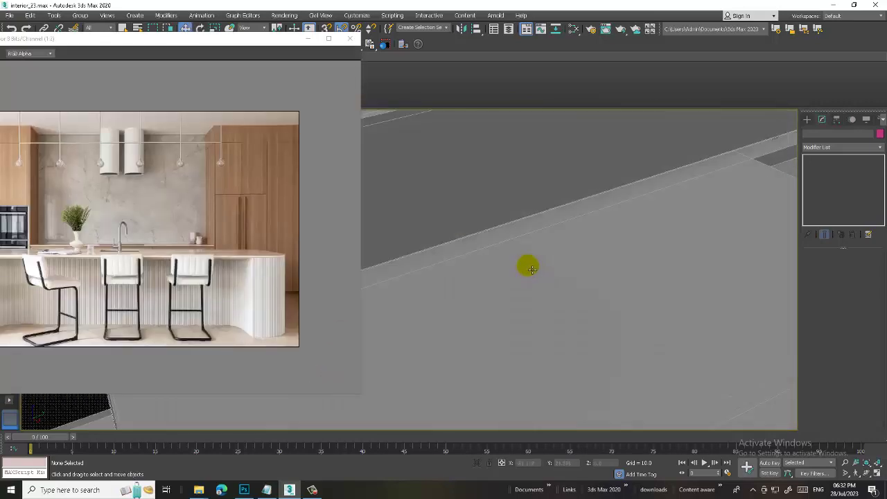
pyautogui.scroll(-3, 530, 269)
pyautogui.hotkey('alt', 'w')
pyautogui.click(604, 198)
pyautogui.hotkey('alt', 'w')
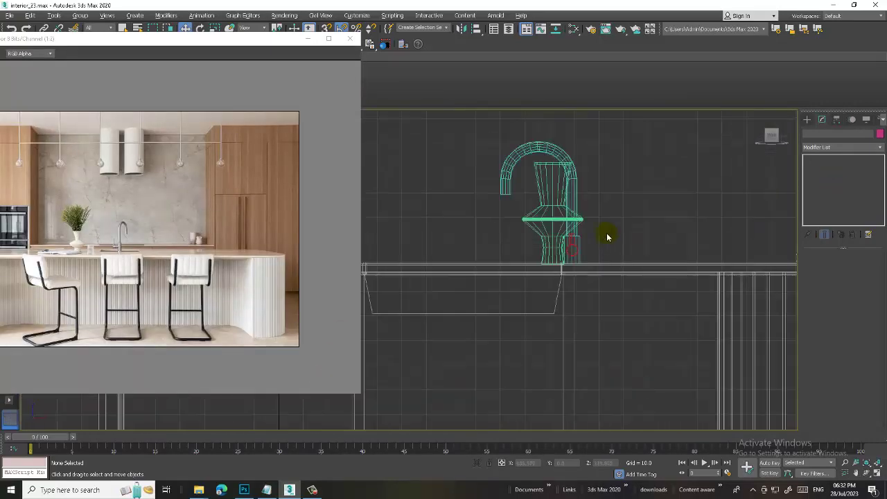
# Draw a three-point Line spline along the counter
pyautogui.click(807, 119)
pyautogui.click(817, 132)
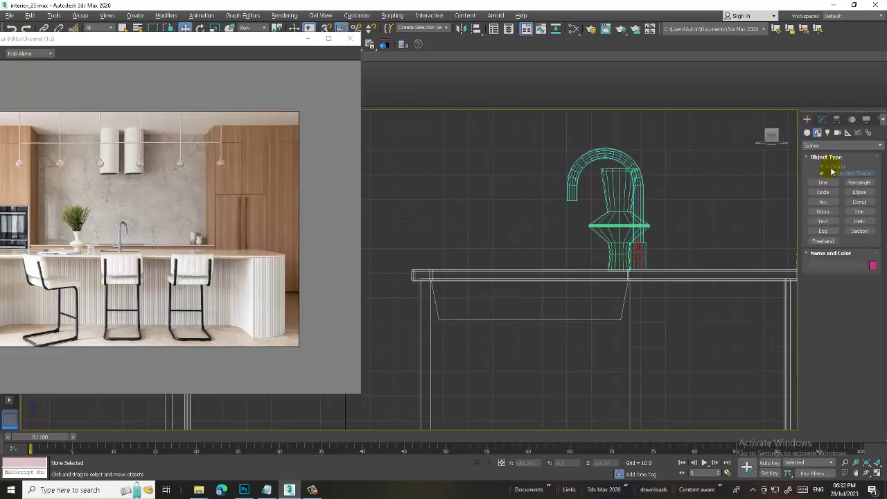
pyautogui.click(823, 184)
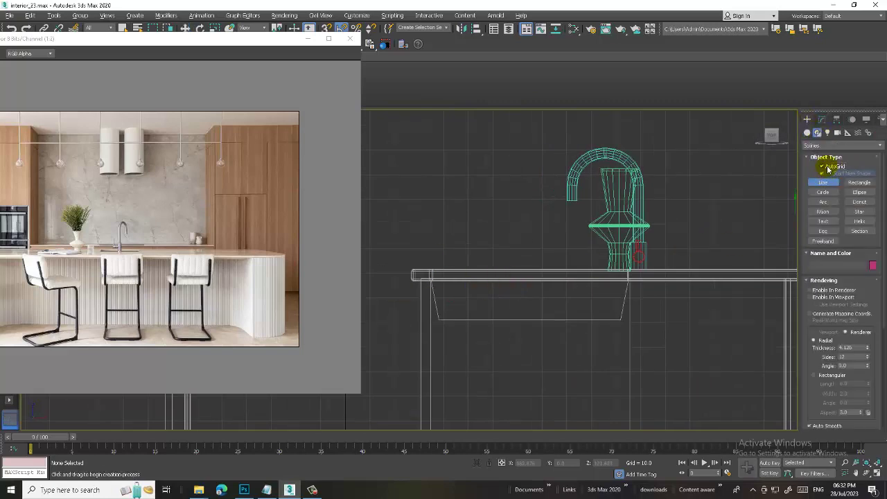
pyautogui.click(511, 268)
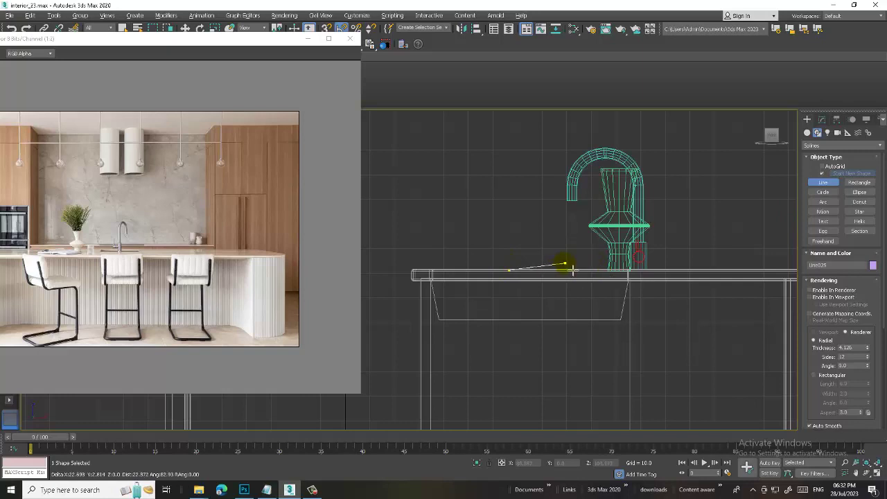
pyautogui.click(587, 269)
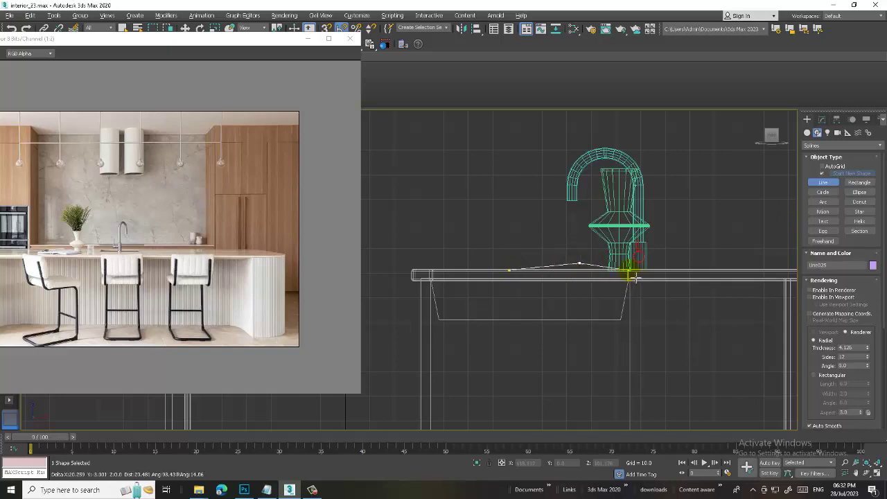
pyautogui.rightClick(633, 277)
# Nudge the middle vertex left and fillet it into a gentle arc
pyautogui.scroll(3, 596, 274)
pyautogui.press('w')
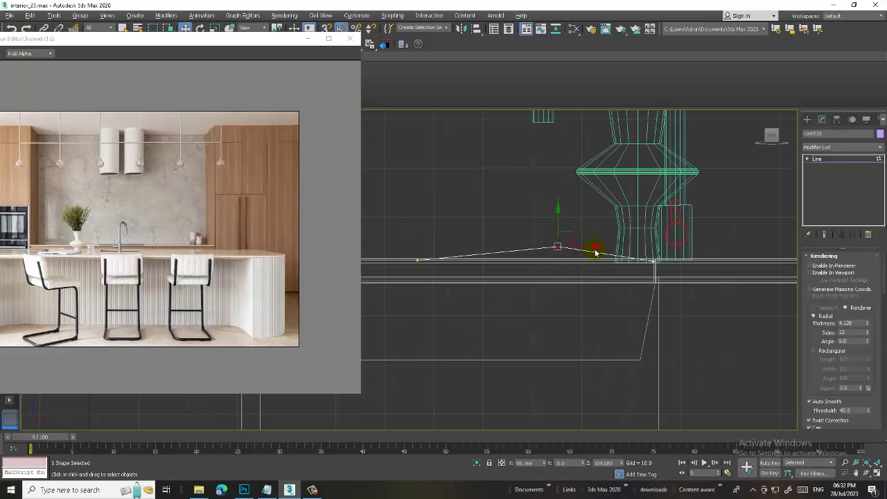
pyautogui.moveTo(596, 252); pyautogui.dragTo(580, 251)
pyautogui.scroll(-5, 839, 346)
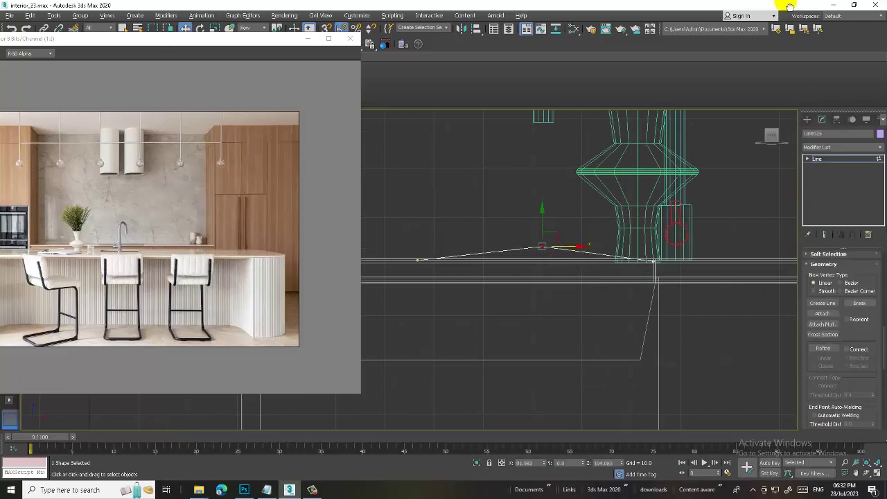
pyautogui.scroll(-1, 841, 343)
pyautogui.moveTo(852, 315); pyautogui.dragTo(847, 196)
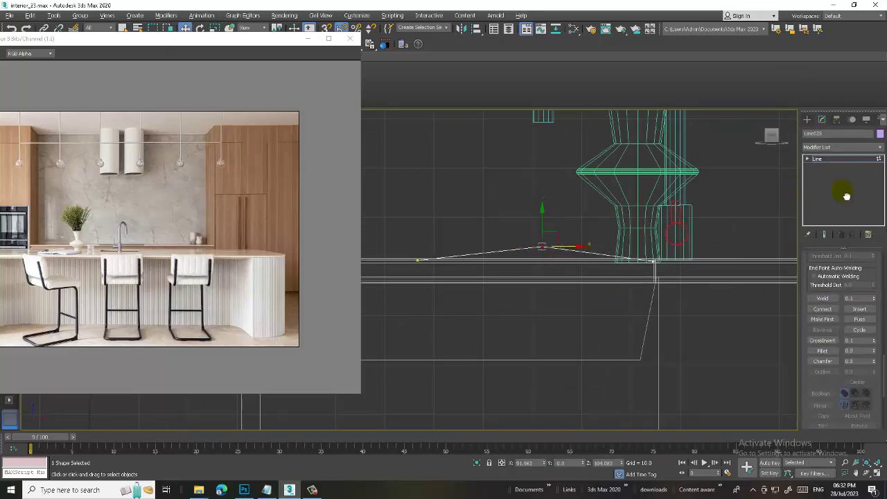
pyautogui.click(823, 351)
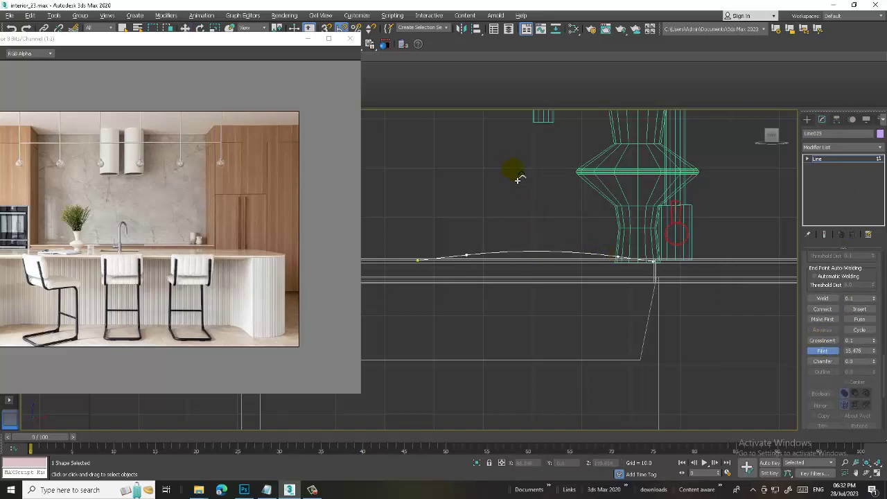
pyautogui.click(842, 158)
pyautogui.hotkey('alt', 'w')
pyautogui.hotkey('alt', 'w')
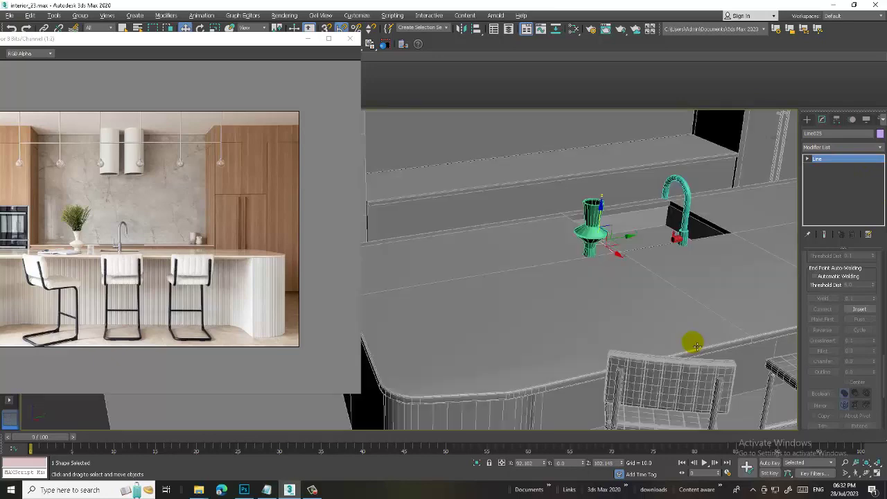
# Reposition the line on the counter and zoom in on it
pyautogui.scroll(3, 686, 314)
pyautogui.scroll(-4, 687, 314)
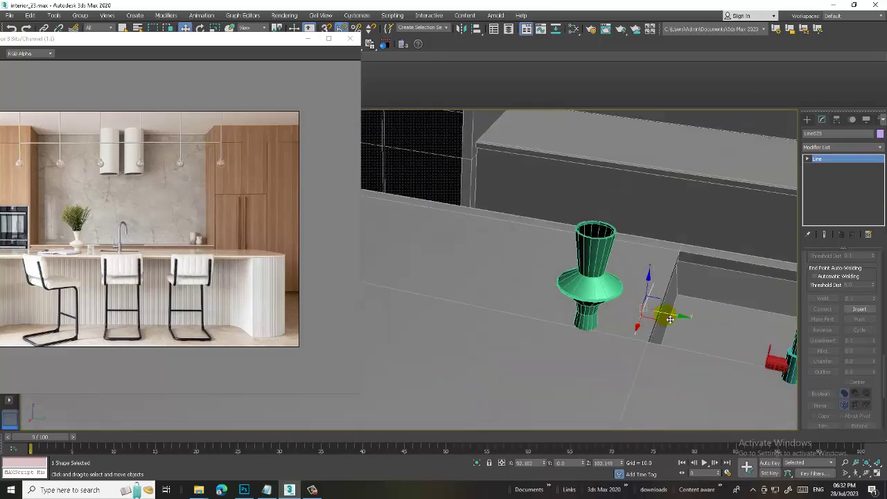
pyautogui.moveTo(484, 276)
pyautogui.keyDown('alt'); pyautogui.mouseDown(button='middle')
pyautogui.moveTo(476, 281)
pyautogui.moveTo(561, 301)
pyautogui.mouseUp(button='middle'); pyautogui.keyUp('alt')
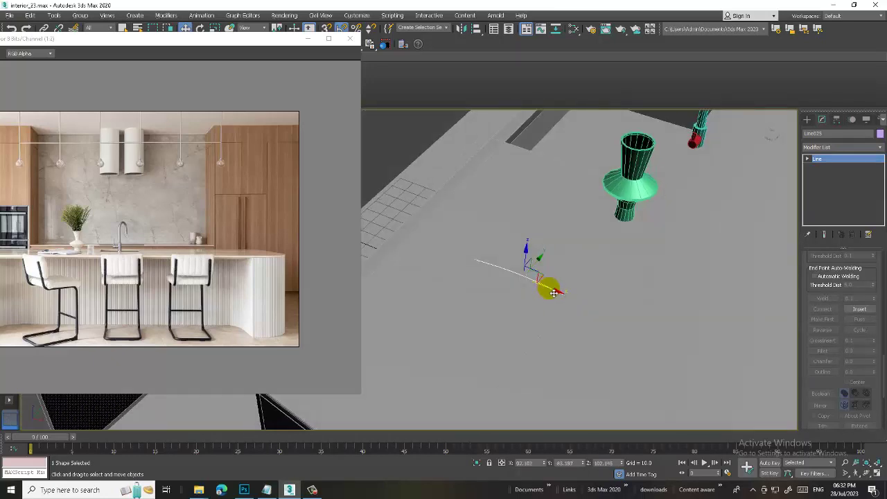
pyautogui.moveTo(546, 287); pyautogui.dragTo(643, 328)
pyautogui.moveTo(643, 328)
pyautogui.keyDown('alt'); pyautogui.mouseDown(button='middle')
pyautogui.moveTo(555, 273)
pyautogui.moveTo(598, 302)
pyautogui.mouseUp(button='middle'); pyautogui.keyUp('alt')
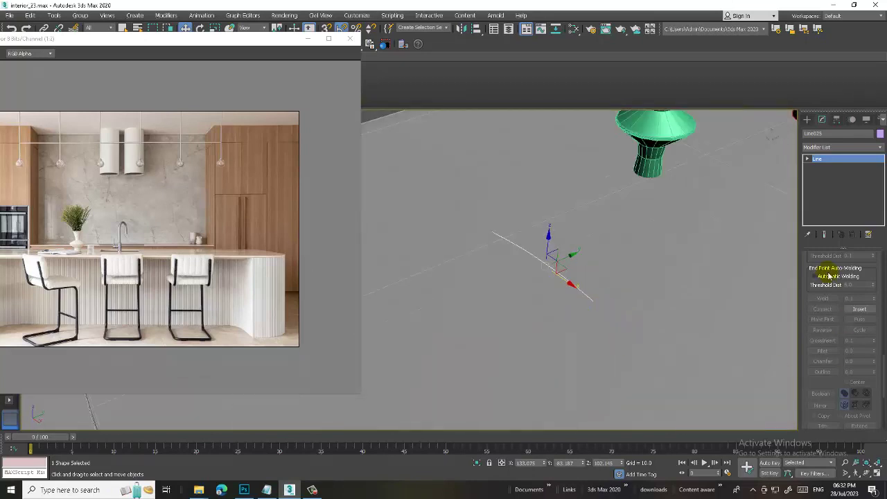
pyautogui.scroll(4, 852, 264)
pyautogui.scroll(3, 817, 272)
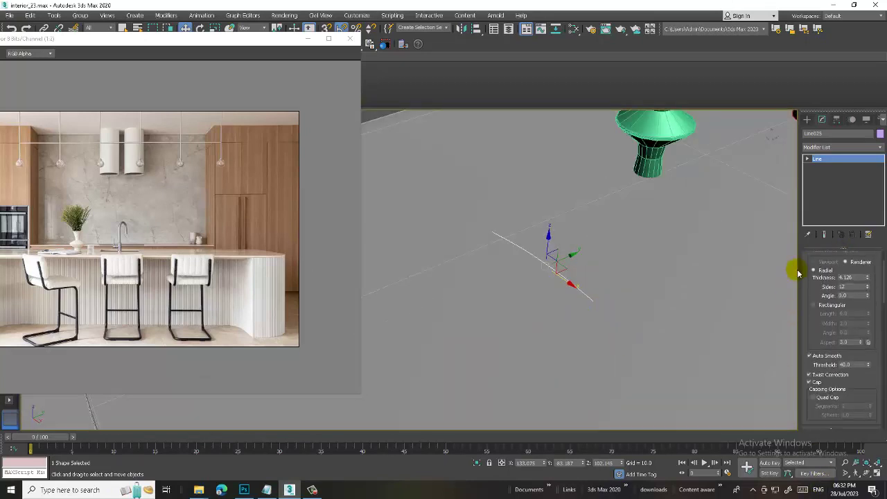
pyautogui.scroll(3, 811, 291)
pyautogui.scroll(3, 823, 333)
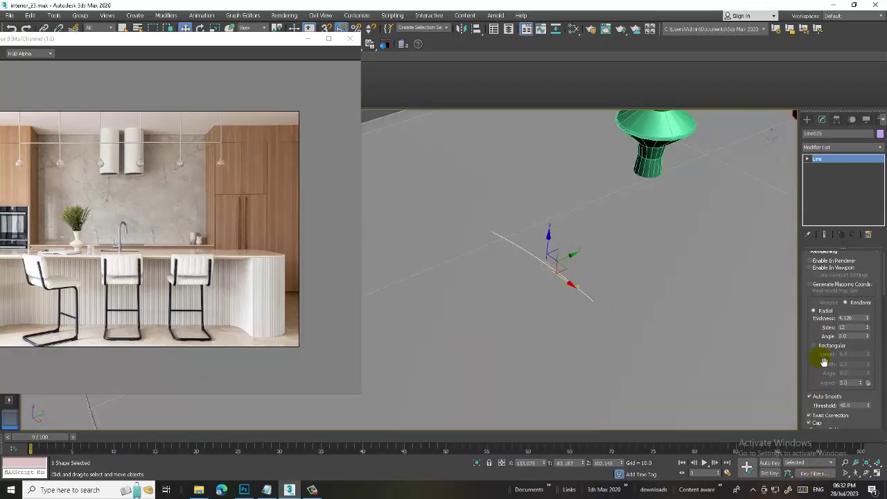
# Enable viewport rendering of the line as a broad, thin rectangular slab
pyautogui.click(820, 269)
pyautogui.moveTo(869, 358)
pyautogui.mouseDown()
pyautogui.moveTo(858, 366)
pyautogui.moveTo(842, 143)
pyautogui.moveTo(802, 418)
pyautogui.mouseUp()
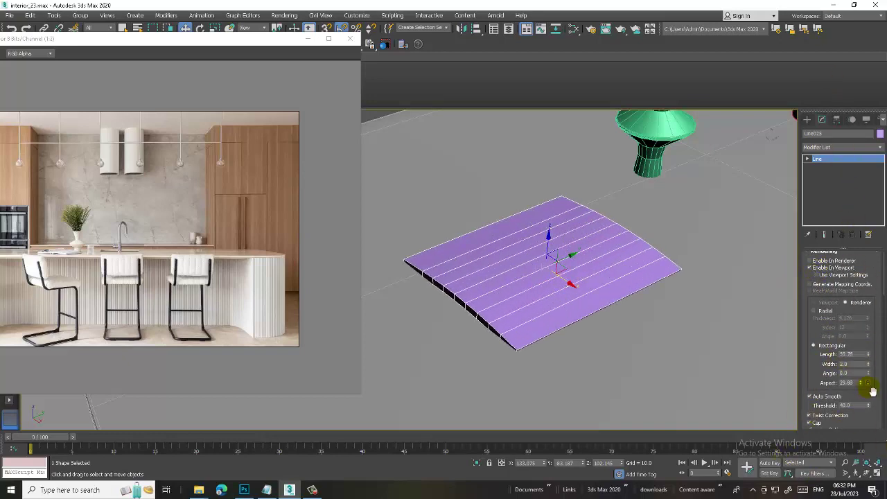
pyautogui.moveTo(869, 366)
pyautogui.mouseDown()
pyautogui.moveTo(878, 391)
pyautogui.moveTo(865, 376)
pyautogui.mouseUp()
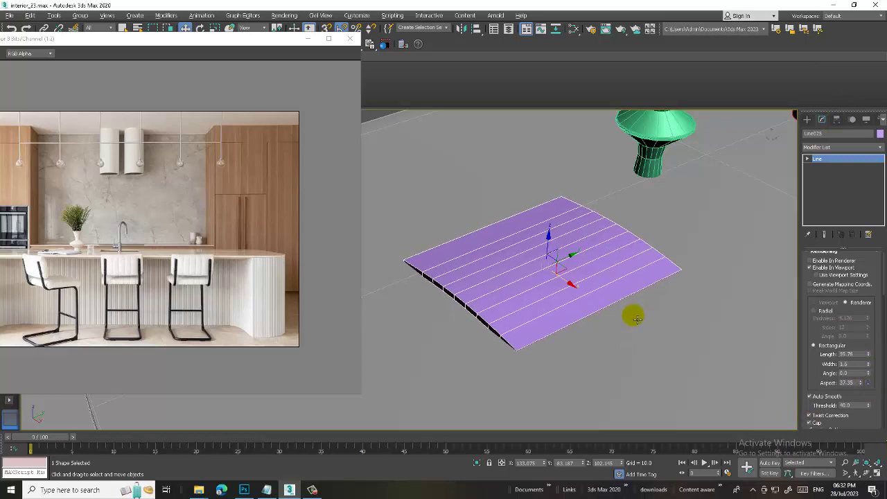
pyautogui.moveTo(634, 313)
pyautogui.keyDown('alt'); pyautogui.mouseDown(button='middle')
pyautogui.moveTo(664, 291)
pyautogui.moveTo(633, 312)
pyautogui.mouseUp(button='middle'); pyautogui.keyUp('alt')
# Tilt the page slab and scale it smaller
pyautogui.press('e')
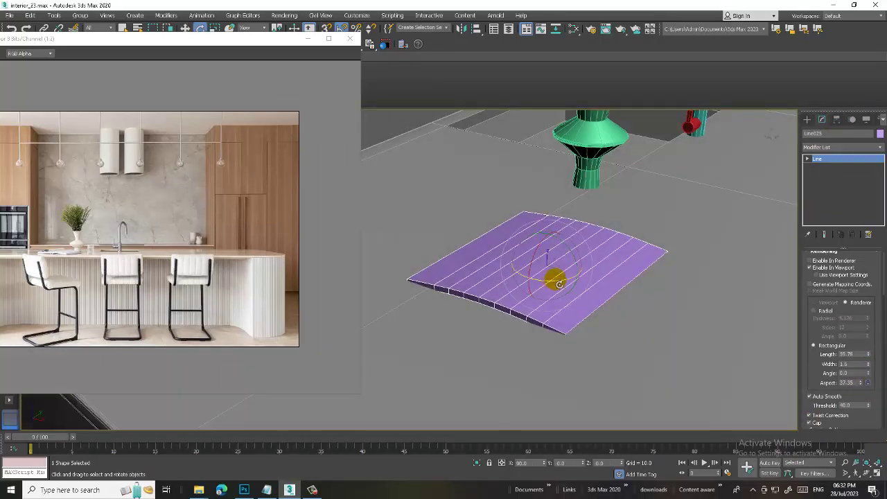
pyautogui.moveTo(559, 285); pyautogui.dragTo(589, 272)
pyautogui.press('w')
pyautogui.keyDown('alt'); pyautogui.moveTo(590, 272); pyautogui.dragTo(603, 286, button='middle'); pyautogui.keyUp('alt')
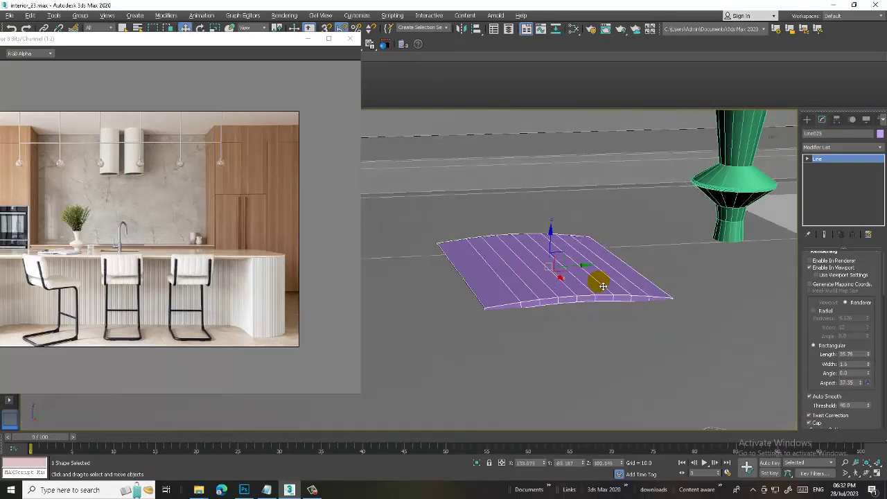
pyautogui.press('r')
pyautogui.moveTo(550, 254); pyautogui.dragTo(564, 293)
pyautogui.moveTo(564, 294)
pyautogui.keyDown('alt'); pyautogui.mouseDown(button='middle')
pyautogui.moveTo(578, 316)
pyautogui.moveTo(578, 263)
pyautogui.mouseUp(button='middle'); pyautogui.keyUp('alt')
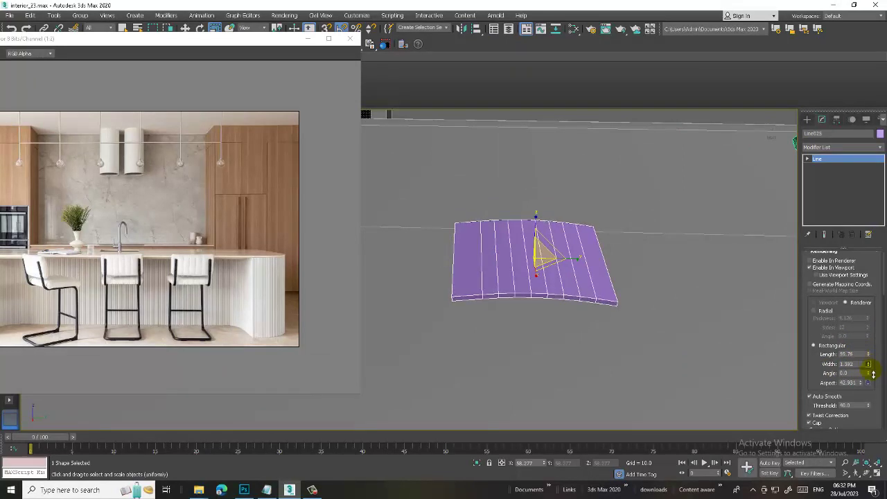
# Set the slab's width to 1.5
pyautogui.write('1.5')
pyautogui.press('Return')
pyautogui.moveTo(580, 264)
pyautogui.keyDown('alt'); pyautogui.mouseDown(button='middle')
pyautogui.moveTo(574, 287)
pyautogui.moveTo(570, 261)
pyautogui.moveTo(610, 296)
pyautogui.mouseUp(button='middle'); pyautogui.keyUp('alt')
pyautogui.press('w')
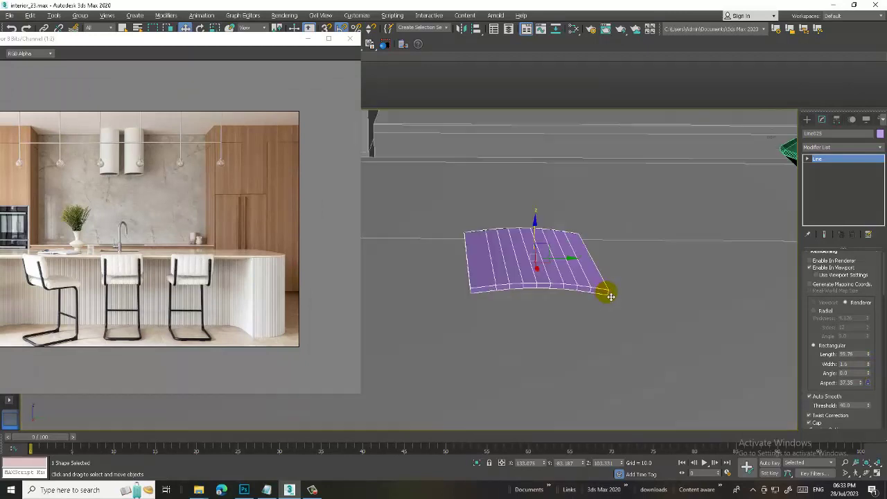
# Mirror the page slab as a copy and place it beside the original along X
pyautogui.click(461, 29)
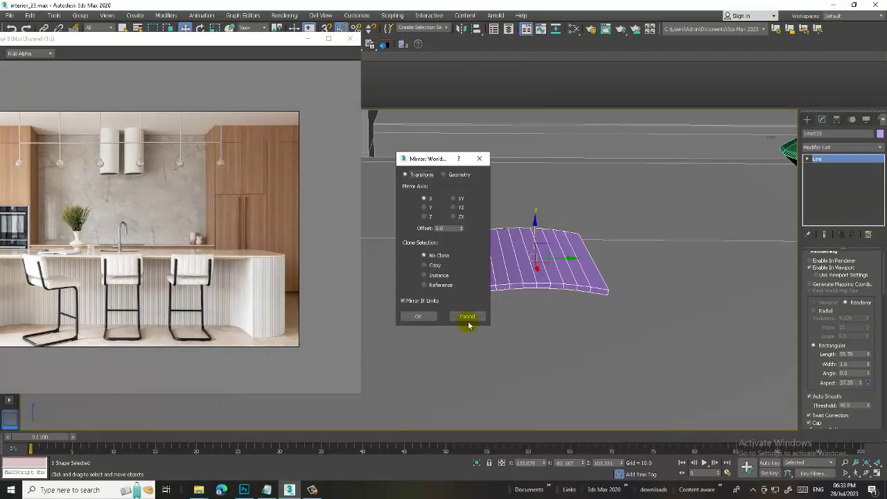
pyautogui.click(424, 207)
pyautogui.click(418, 316)
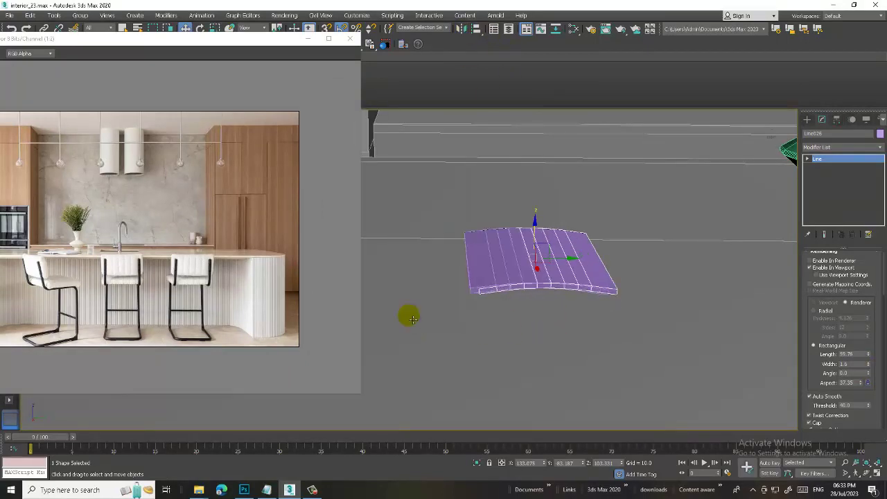
pyautogui.moveTo(558, 261); pyautogui.dragTo(646, 263)
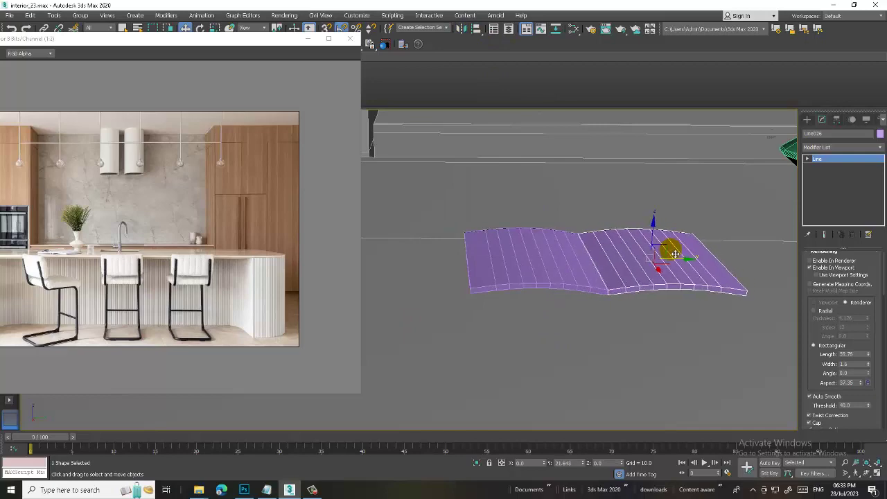
# Maximize the Front viewport and pick the Line shape tool
pyautogui.moveTo(645, 263)
pyautogui.keyDown('alt'); pyautogui.mouseDown(button='middle')
pyautogui.moveTo(663, 293)
pyautogui.moveTo(679, 283)
pyautogui.mouseUp(button='middle'); pyautogui.keyUp('alt')
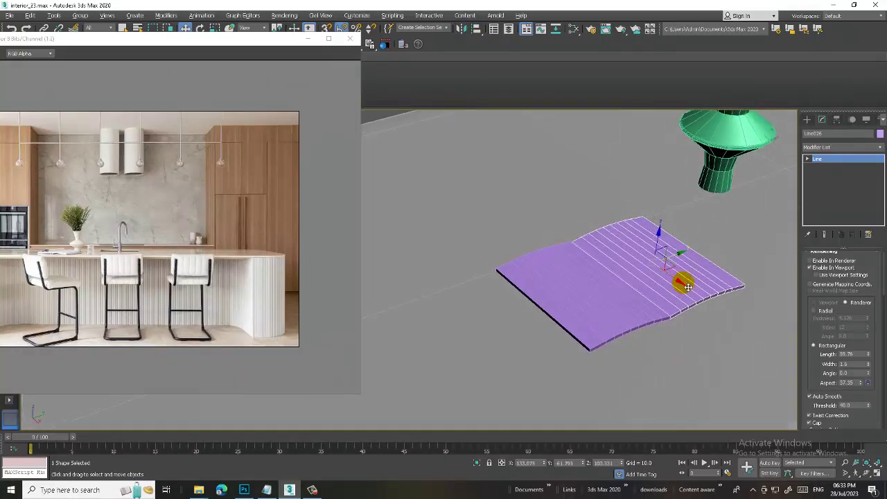
pyautogui.hotkey('alt', 'w')
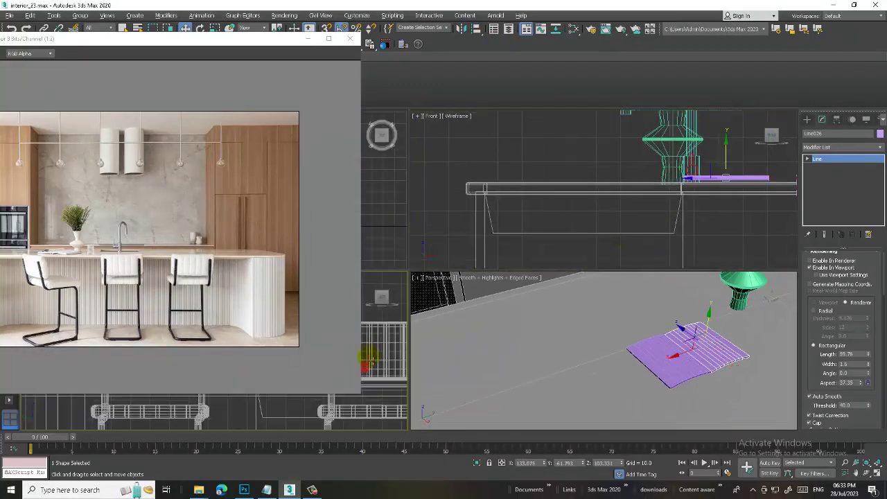
pyautogui.hotkey('alt', 'w')
pyautogui.scroll(5, 468, 308)
pyautogui.scroll(-3, 468, 308)
pyautogui.scroll(-2, 590, 317)
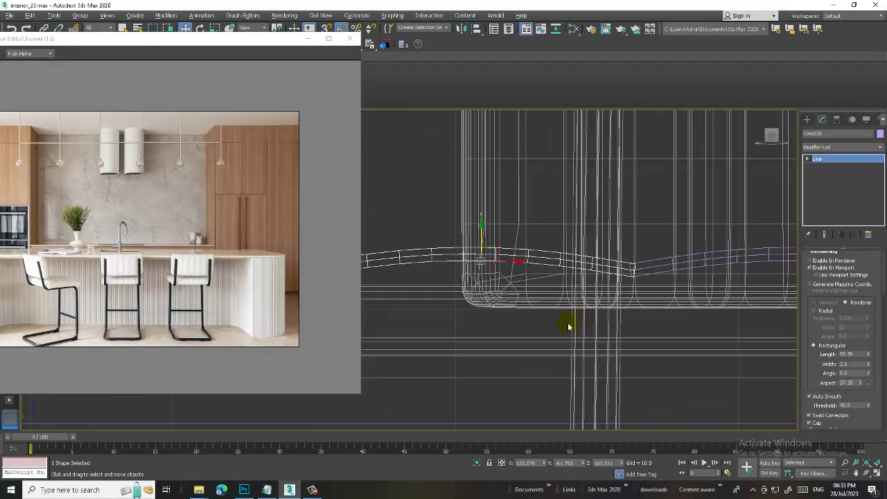
pyautogui.click(807, 119)
pyautogui.click(834, 178)
# Draw an arched page curve over the pages in the Front view
pyautogui.moveTo(625, 241); pyautogui.dragTo(726, 235, button='middle')
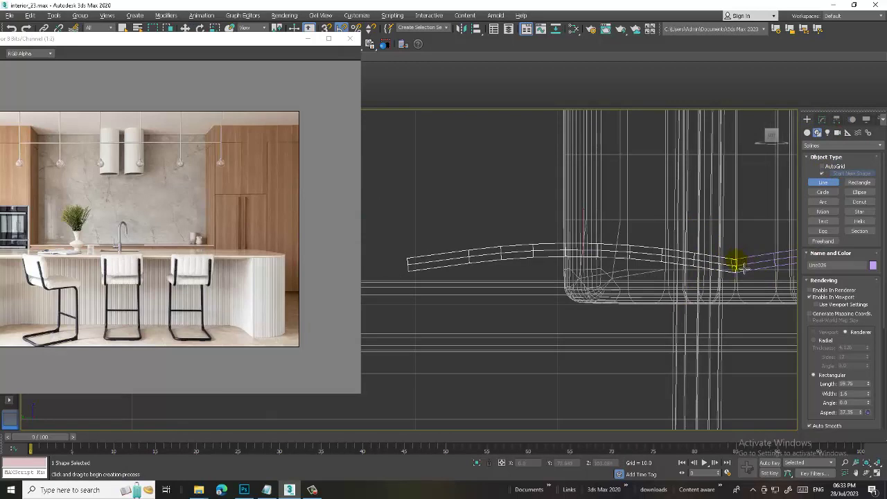
pyautogui.click(736, 264)
pyautogui.rightClick(421, 237)
pyautogui.click(413, 259)
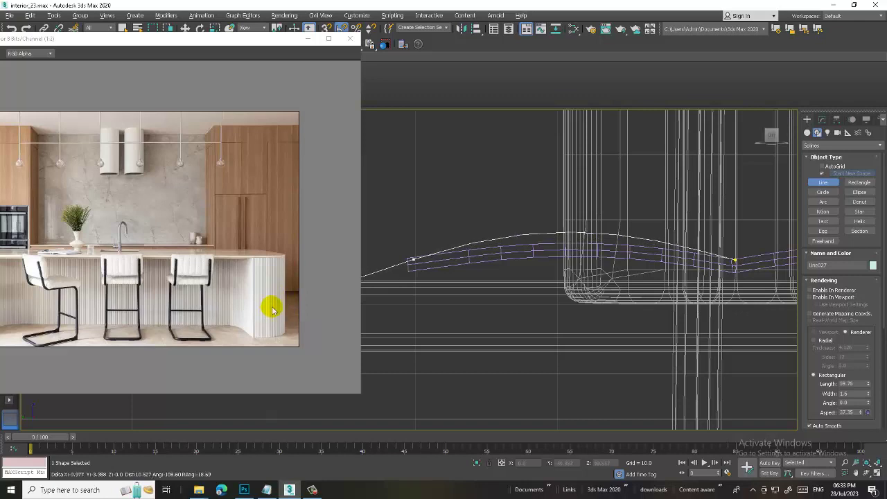
pyautogui.rightClick(610, 278)
# Enable the line in the viewport and set its rendered width to 0.128
pyautogui.click(822, 120)
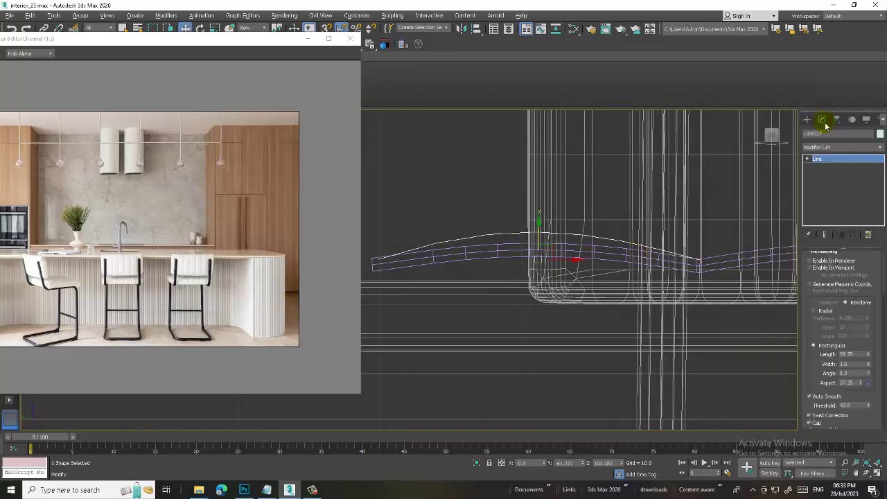
pyautogui.click(809, 268)
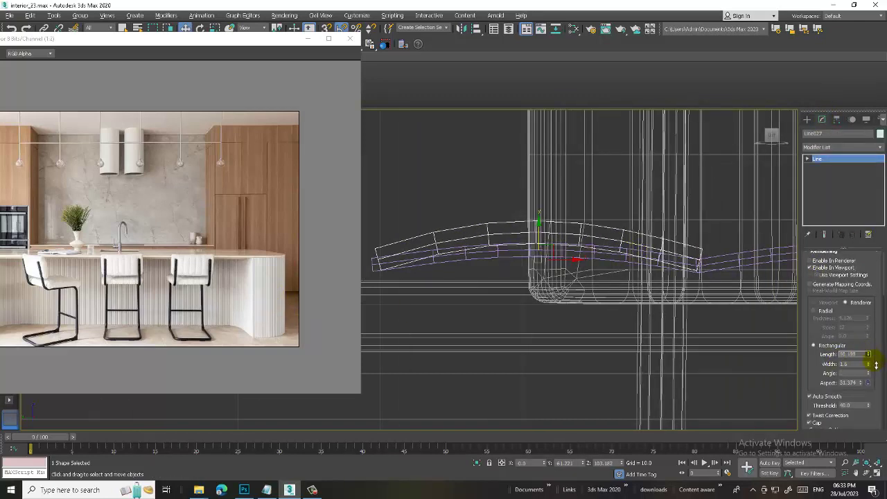
pyautogui.moveTo(868, 366); pyautogui.dragTo(859, 386)
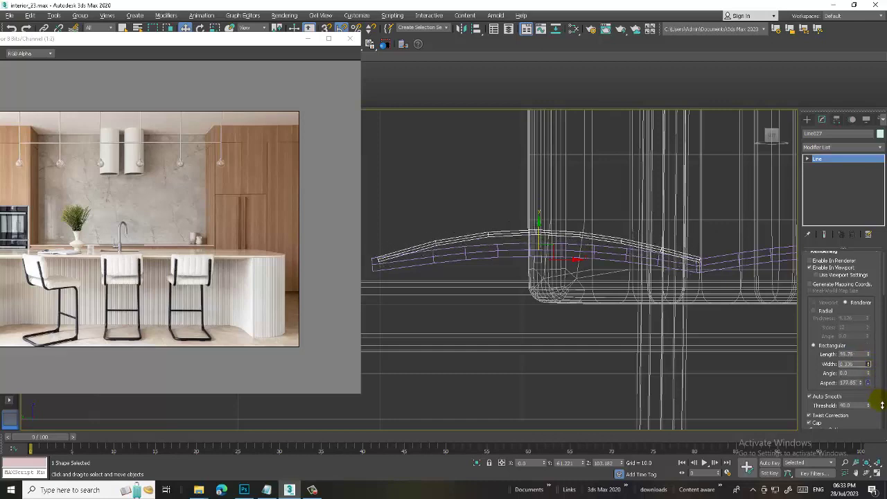
# In Perspective, shorten the strip's Length and move it onto the book's right half
pyautogui.hotkey('alt', 'w')
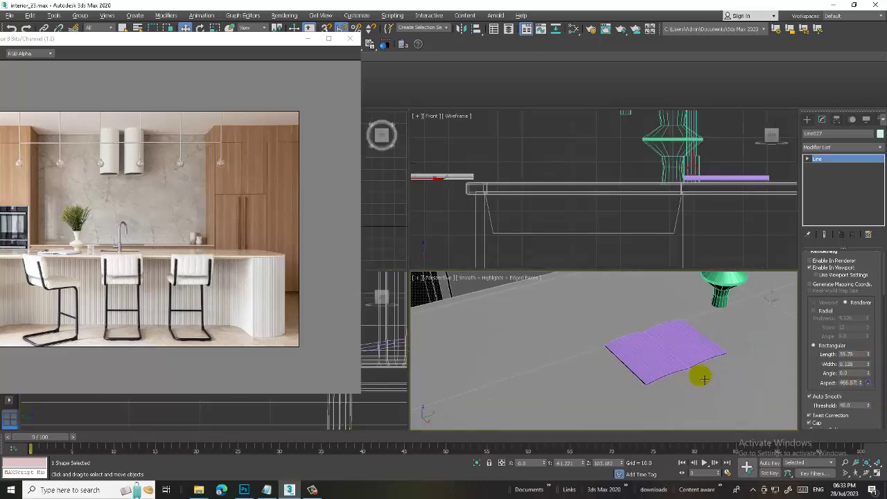
pyautogui.hotkey('alt', 'w')
pyautogui.scroll(-3, 693, 351)
pyautogui.moveTo(654, 357)
pyautogui.keyDown('alt'); pyautogui.mouseDown(button='middle')
pyautogui.moveTo(593, 296)
pyautogui.moveTo(614, 307)
pyautogui.mouseUp(button='middle'); pyautogui.keyUp('alt')
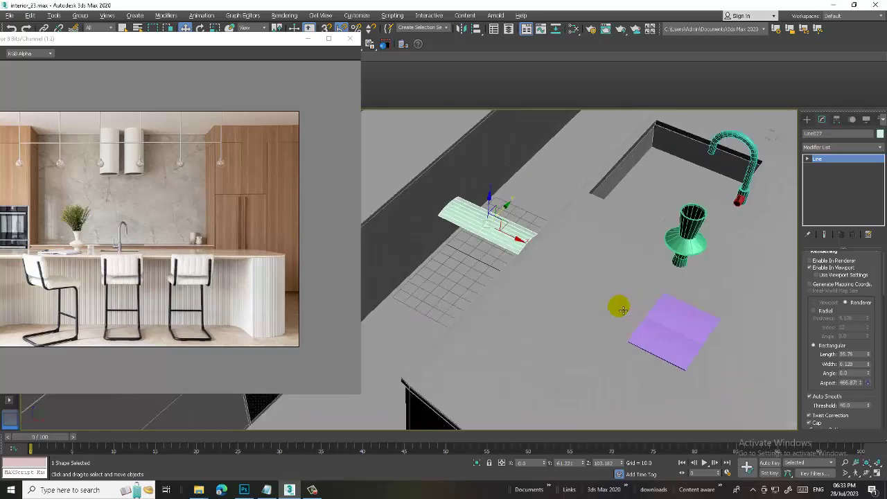
pyautogui.moveTo(870, 355); pyautogui.dragTo(865, 372)
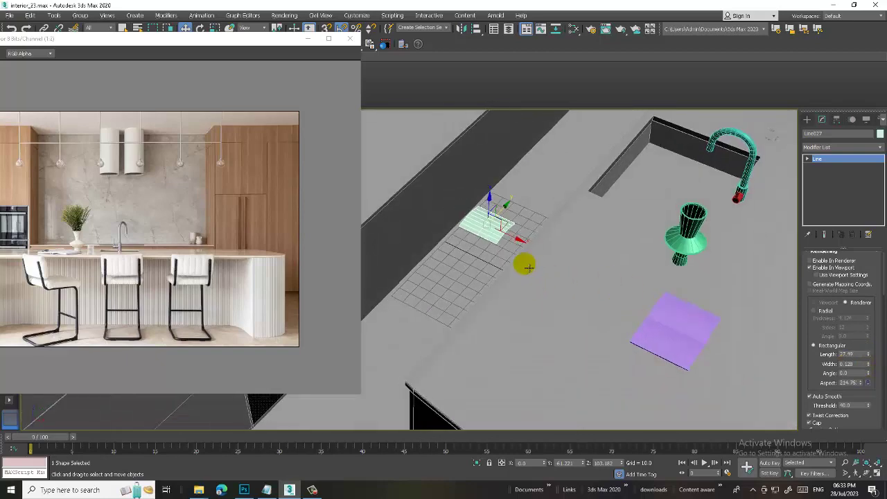
pyautogui.moveTo(519, 238); pyautogui.dragTo(693, 365)
# Trim the strip length slightly more, to about 32.988, while inspecting the book closely
pyautogui.scroll(3, 698, 364)
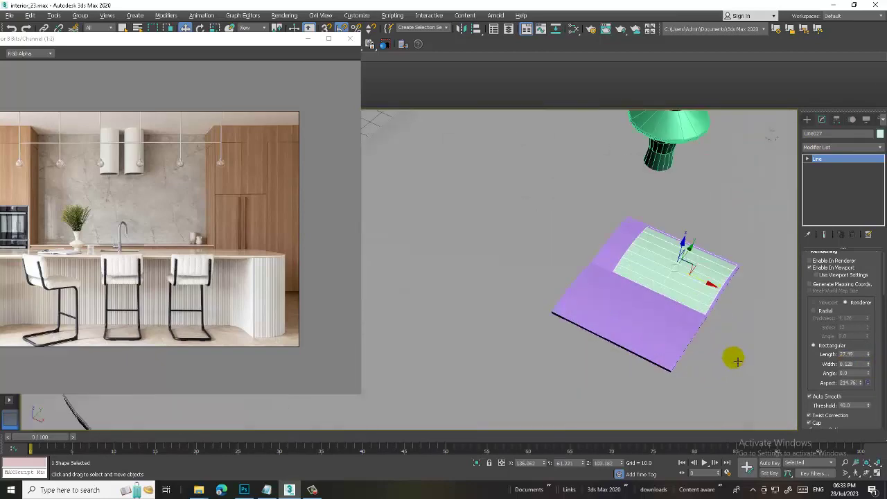
pyautogui.moveTo(733, 356)
pyautogui.keyDown('alt'); pyautogui.mouseDown(button='middle')
pyautogui.moveTo(684, 368)
pyautogui.moveTo(686, 397)
pyautogui.mouseUp(button='middle'); pyautogui.keyUp('alt')
pyautogui.scroll(3, 676, 358)
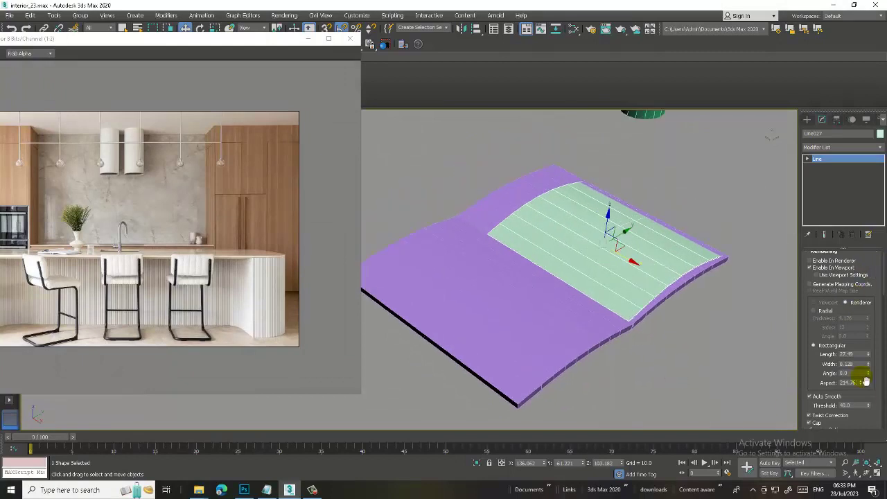
pyautogui.scroll(-1, 869, 358)
pyautogui.moveTo(868, 342); pyautogui.dragTo(869, 337)
pyautogui.moveTo(564, 259)
pyautogui.keyDown('alt'); pyautogui.mouseDown(button='middle')
pyautogui.moveTo(684, 257)
pyautogui.moveTo(633, 257)
pyautogui.mouseUp(button='middle'); pyautogui.keyUp('alt')
pyautogui.keyDown('alt'); pyautogui.moveTo(684, 281); pyautogui.dragTo(629, 258, button='middle'); pyautogui.keyUp('alt')
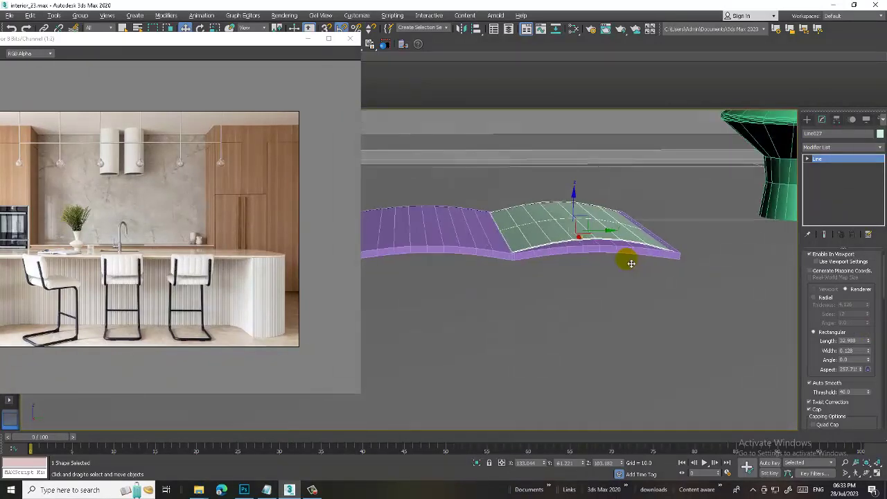
# Maximize the wireframe view and orbit it around the book
pyautogui.hotkey('alt', 'w')
pyautogui.rightClick(360, 350)
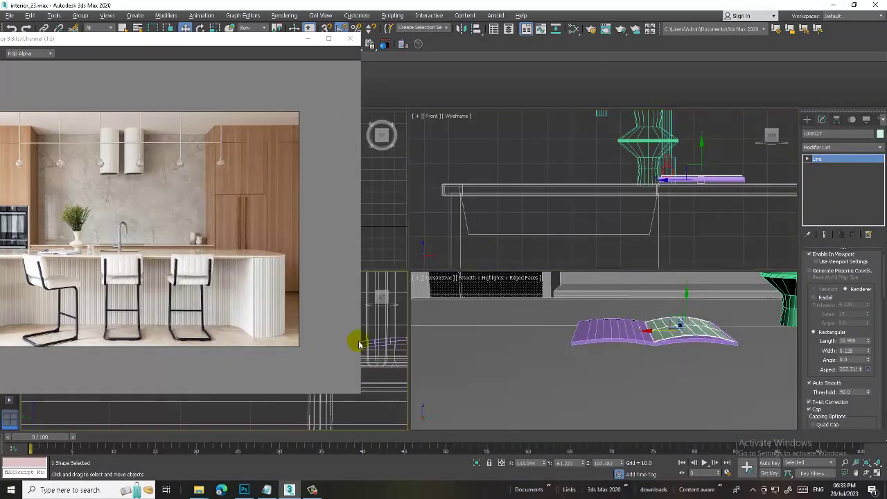
pyautogui.hotkey('alt', 'w')
pyautogui.moveTo(437, 317)
pyautogui.keyDown('alt'); pyautogui.mouseDown(button='middle')
pyautogui.moveTo(505, 308)
pyautogui.moveTo(516, 317)
pyautogui.mouseUp(button='middle'); pyautogui.keyUp('alt')
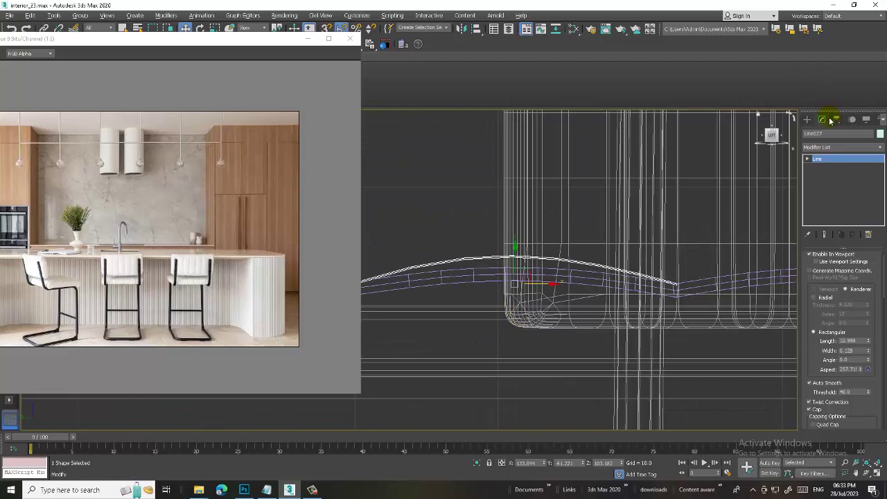
# Move the strip's pivot to the book's spine with Affect Pivot Only
pyautogui.click(834, 120)
pyautogui.click(842, 184)
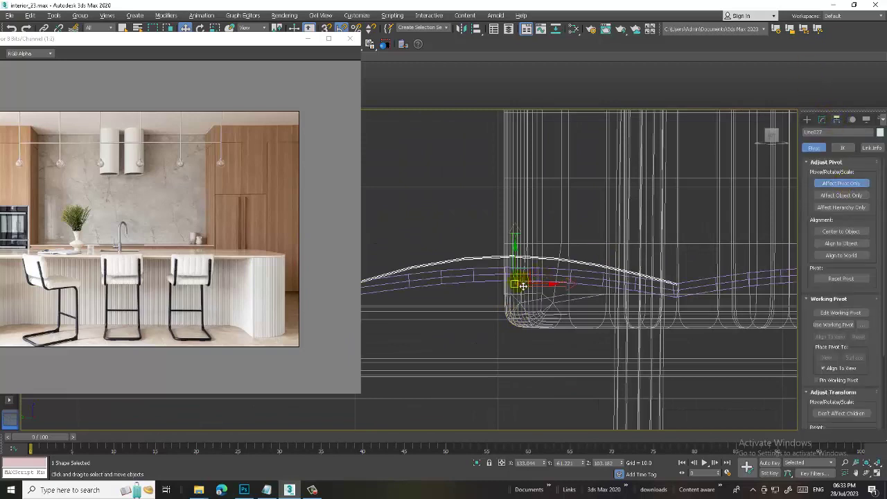
pyautogui.moveTo(534, 275); pyautogui.dragTo(695, 274)
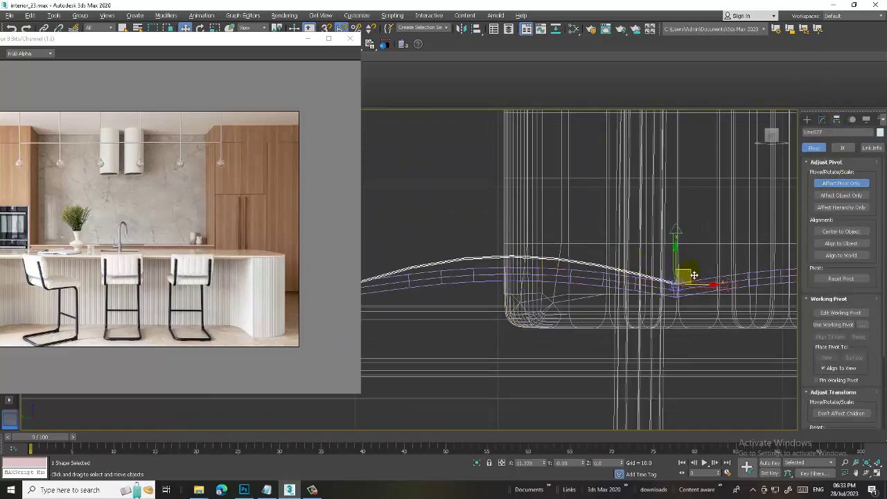
pyautogui.click(855, 183)
# Rotate-copy the strip into fanned pages rising from the spine, then select all five curves
pyautogui.press('e')
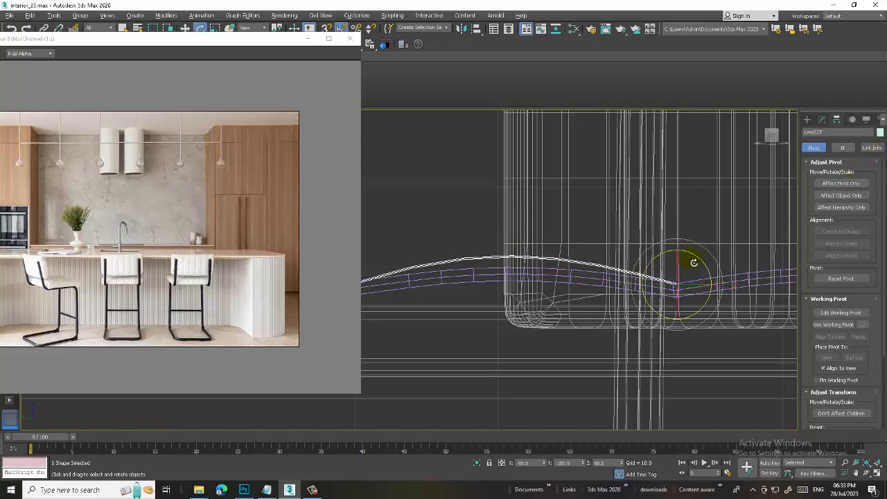
pyautogui.keyDown('shift'); pyautogui.moveTo(699, 261); pyautogui.dragTo(693, 247); pyautogui.keyUp('shift')
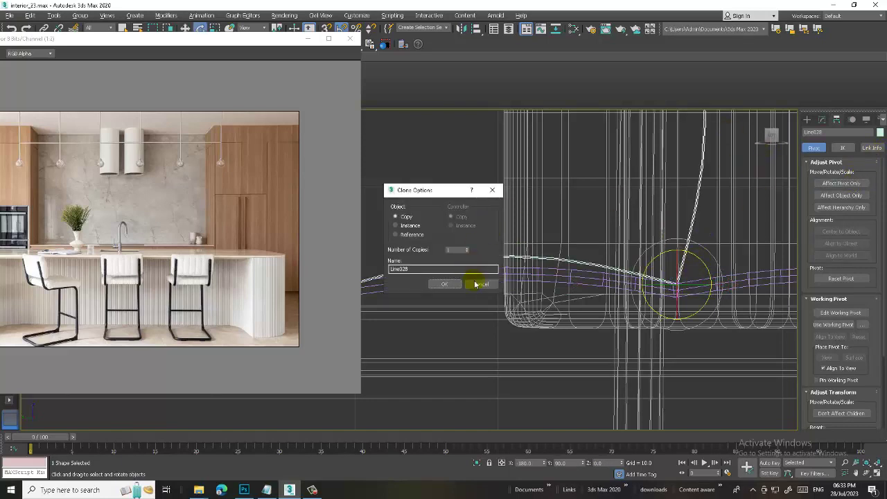
pyautogui.click(478, 284)
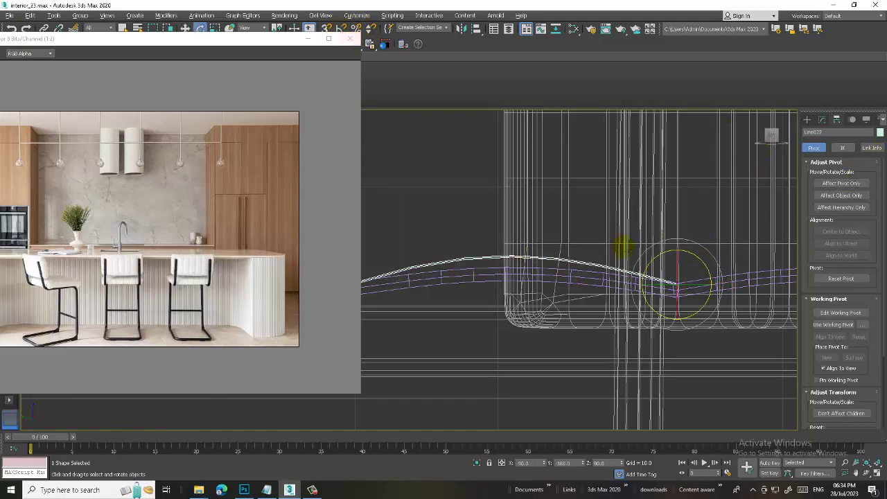
pyautogui.keyDown('shift'); pyautogui.moveTo(696, 262); pyautogui.dragTo(694, 239); pyautogui.keyUp('shift')
pyautogui.click(456, 290)
pyautogui.click(444, 283)
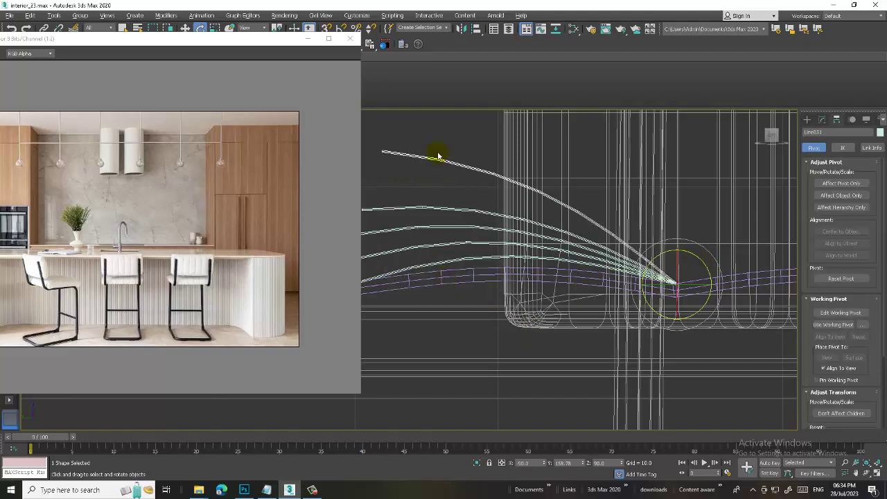
pyautogui.moveTo(464, 261); pyautogui.dragTo(466, 261)
# Mirror-copy the page curves, then undo the wrongly oriented result
pyautogui.press('w')
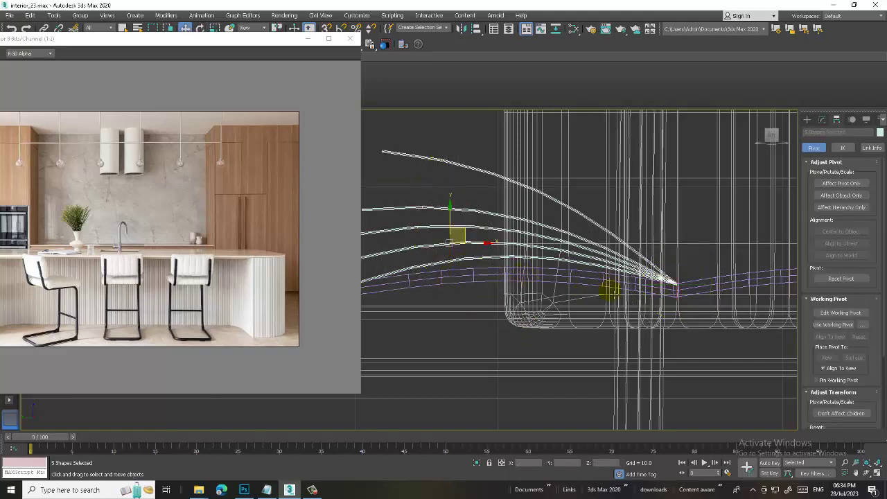
pyautogui.click(461, 29)
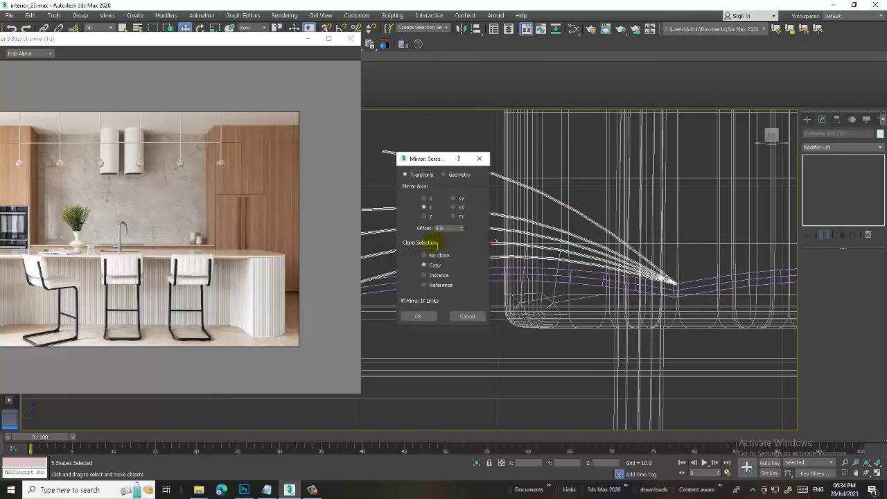
pyautogui.click(419, 317)
pyautogui.scroll(-2, 445, 270)
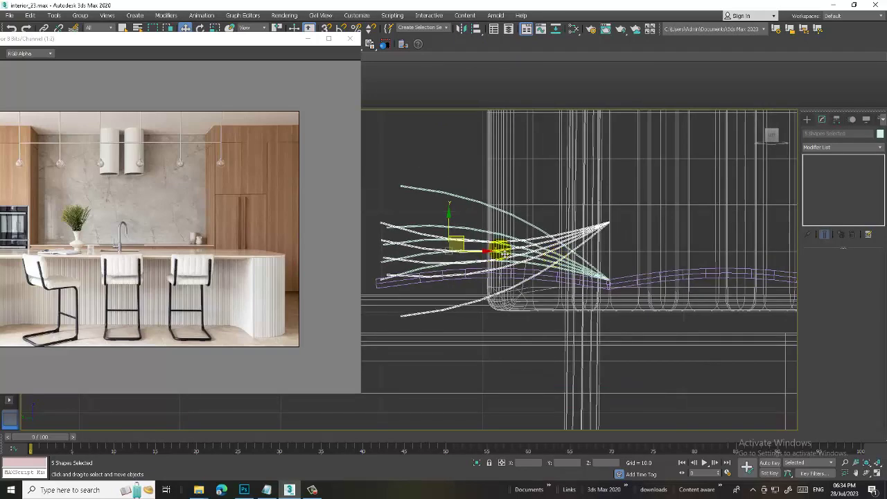
pyautogui.press('Delete')
pyautogui.click(380, 78)
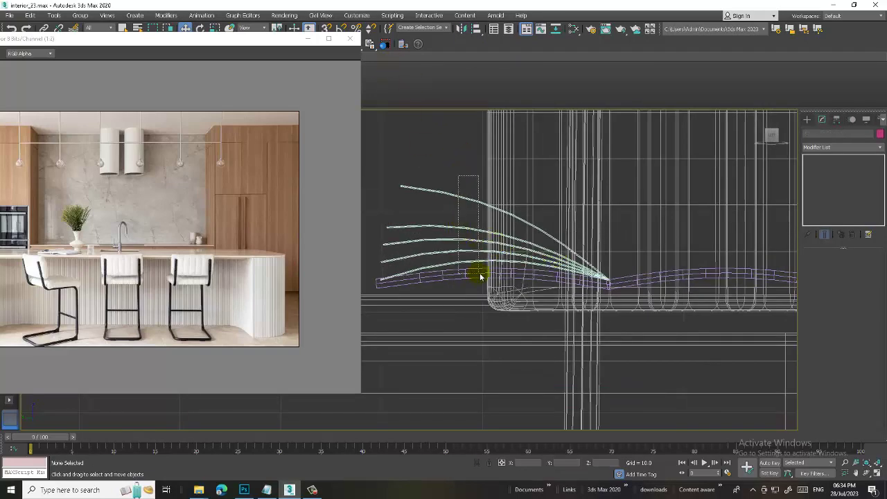
# Reselect the five curves, mirror a copy on X, and move it to meet the spine
pyautogui.moveTo(483, 265); pyautogui.dragTo(506, 274)
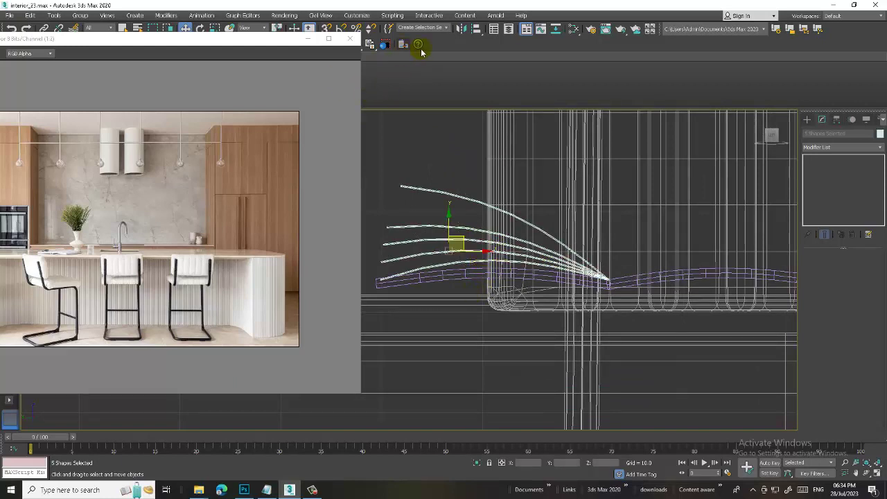
pyautogui.click(461, 29)
pyautogui.click(425, 199)
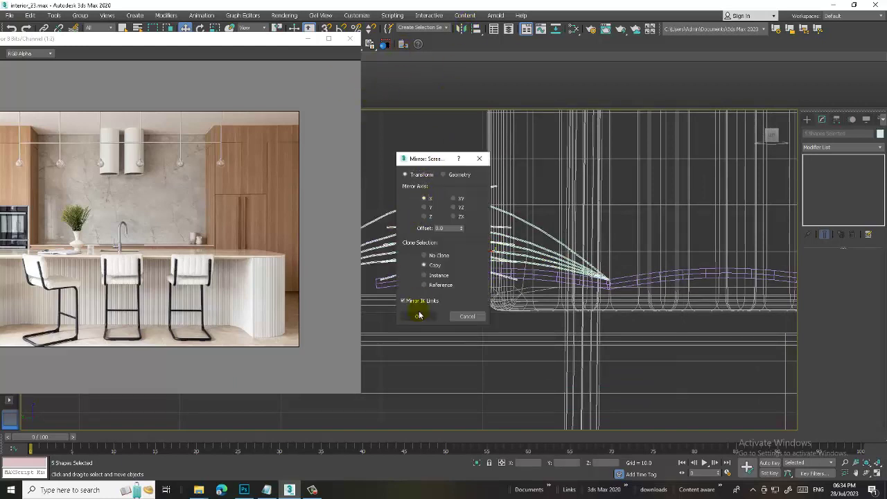
pyautogui.click(418, 316)
pyautogui.moveTo(479, 256); pyautogui.dragTo(770, 262)
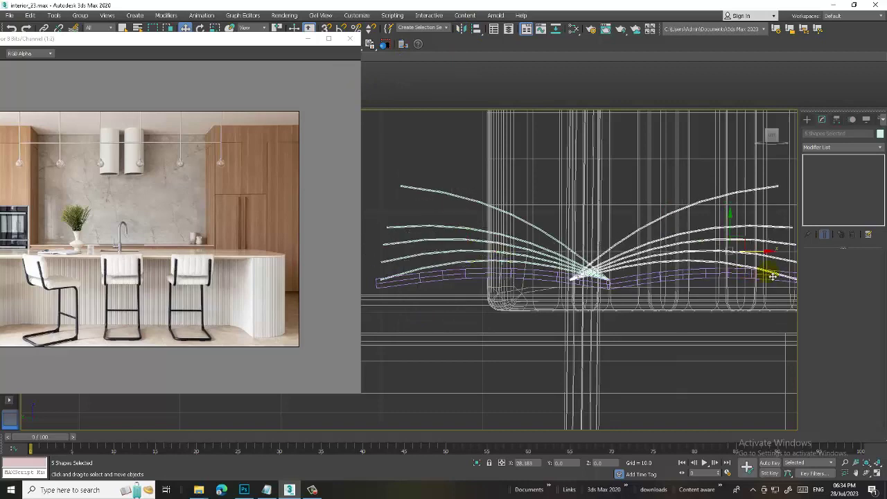
pyautogui.moveTo(689, 240); pyautogui.dragTo(634, 239, button='middle')
# Rotate the last single page curve to match the other pages' tilt
pyautogui.click(635, 239)
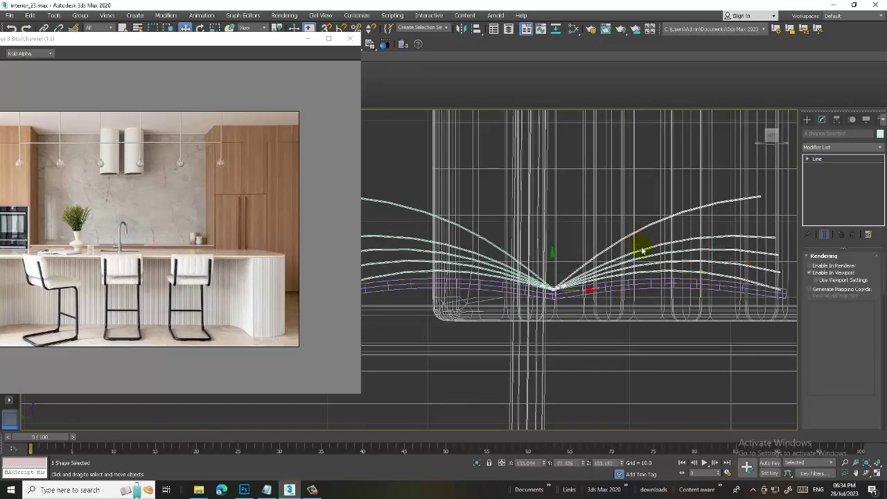
pyautogui.press('e')
pyautogui.moveTo(586, 280); pyautogui.dragTo(584, 287)
pyautogui.moveTo(584, 287)
pyautogui.keyDown('alt'); pyautogui.mouseDown(button='middle')
pyautogui.moveTo(698, 367)
pyautogui.moveTo(661, 331)
pyautogui.moveTo(676, 335)
pyautogui.mouseUp(button='middle'); pyautogui.keyUp('alt')
pyautogui.scroll(-3, 551, 293)
pyautogui.scroll(-3, 590, 285)
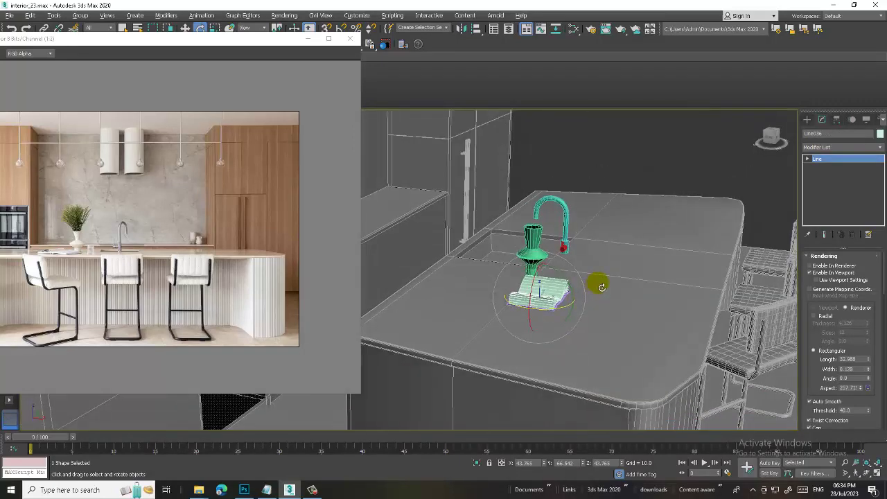
pyautogui.keyDown('alt'); pyautogui.moveTo(590, 285); pyautogui.dragTo(561, 240, button='middle'); pyautogui.keyUp('alt')
# Select all twelve page shapes and resize the open book
pyautogui.moveTo(603, 210); pyautogui.dragTo(511, 332)
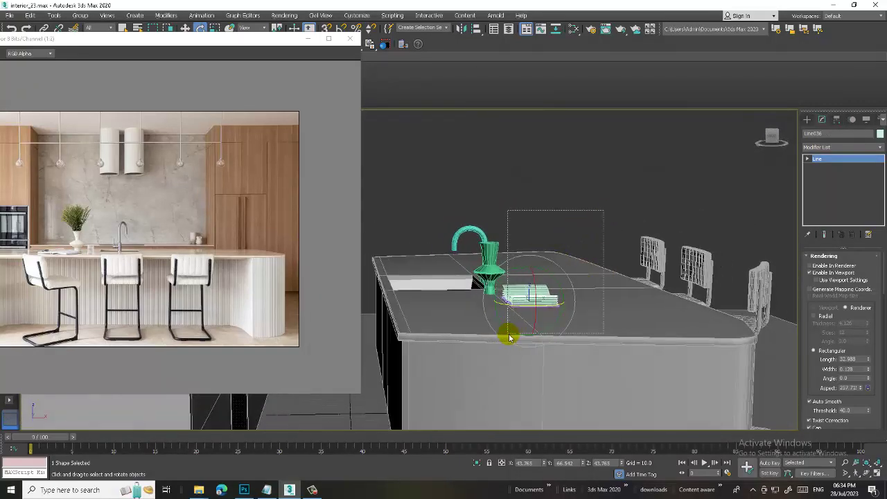
pyautogui.keyDown('alt'); pyautogui.moveTo(697, 380); pyautogui.dragTo(606, 272, button='middle'); pyautogui.keyUp('alt')
pyautogui.press('w')
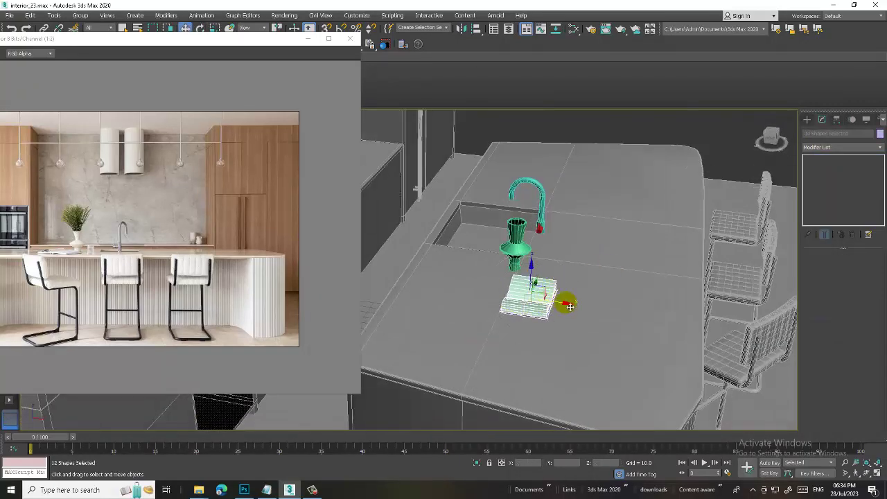
pyautogui.keyDown('alt'); pyautogui.moveTo(567, 305); pyautogui.dragTo(569, 267, button='middle'); pyautogui.keyUp('alt')
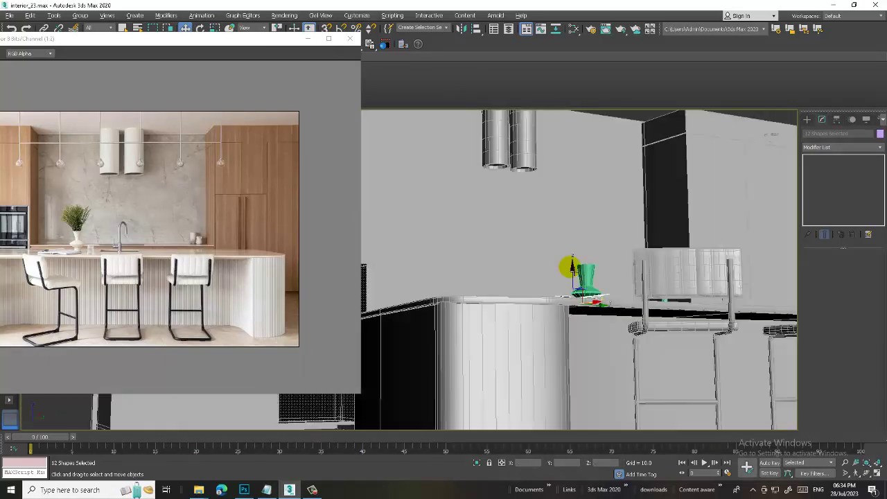
pyautogui.press('z')
pyautogui.scroll(3, 555, 280)
pyautogui.press('r')
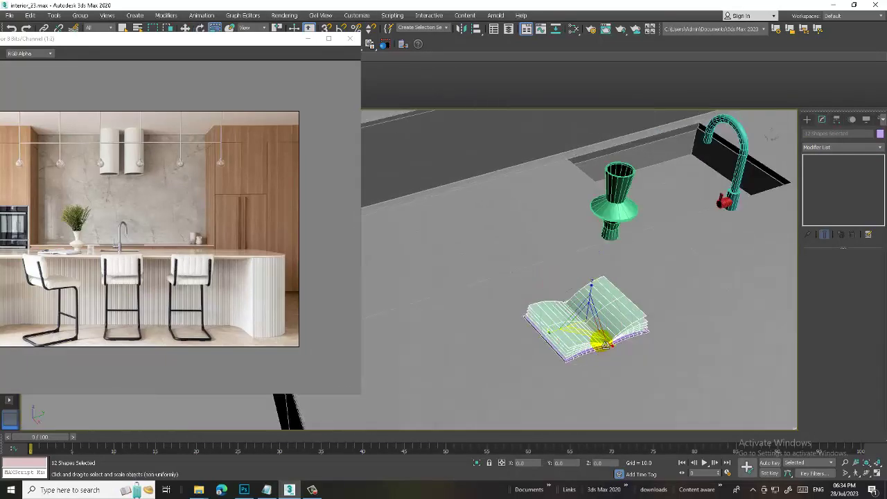
pyautogui.moveTo(605, 343); pyautogui.dragTo(578, 312)
# Turn the book into place on the counter near the vase and view it from the front
pyautogui.moveTo(578, 311)
pyautogui.keyDown('alt'); pyautogui.mouseDown(button='middle')
pyautogui.moveTo(616, 299)
pyautogui.moveTo(581, 299)
pyautogui.mouseUp(button='middle'); pyautogui.keyUp('alt')
pyautogui.press('e')
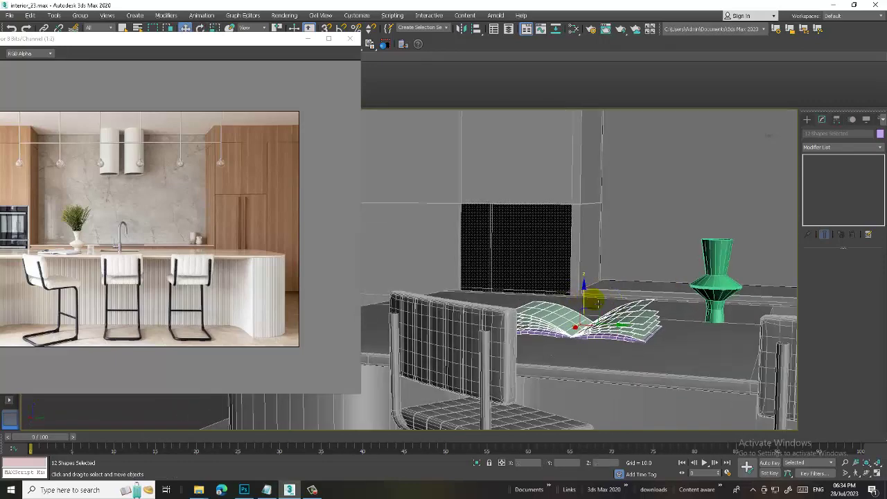
pyautogui.keyDown('alt'); pyautogui.moveTo(591, 299); pyautogui.dragTo(621, 323, button='middle'); pyautogui.keyUp('alt')
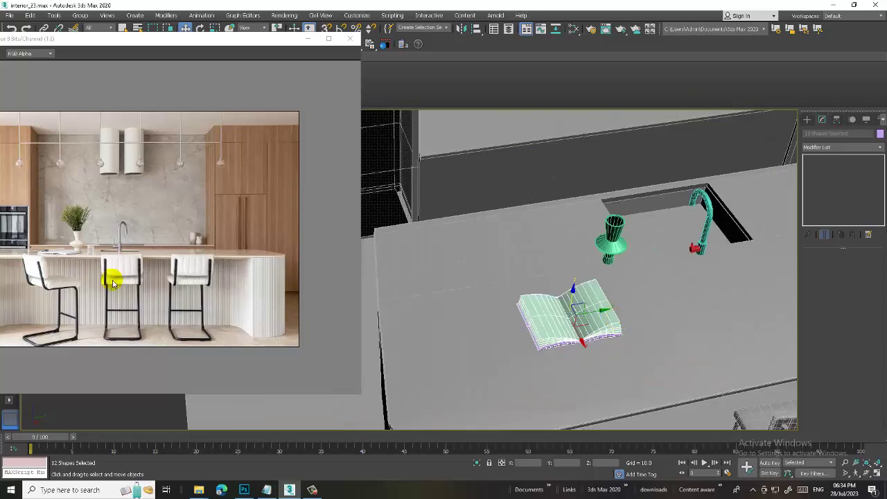
pyautogui.scroll(2, 93, 253)
pyautogui.moveTo(590, 307); pyautogui.dragTo(541, 312, button='middle')
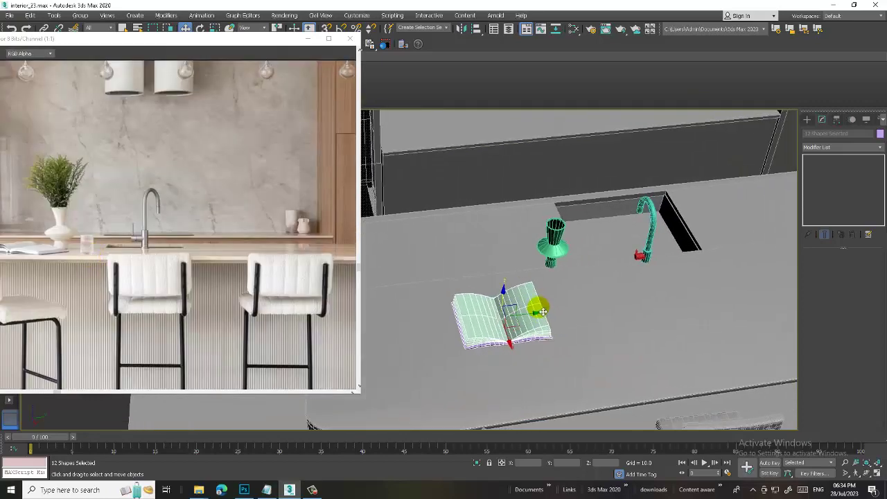
pyautogui.hotkey('alt', 'w')
pyautogui.hotkey('alt', 'w')
# Pan the Front view toward the faucet spout and choose the Line shape tool
pyautogui.scroll(5, 747, 207)
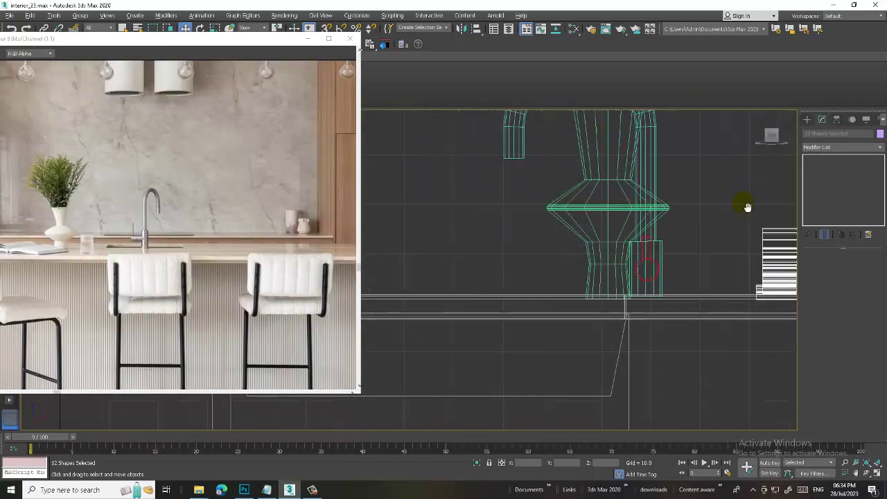
pyautogui.moveTo(747, 207); pyautogui.dragTo(695, 226, button='middle')
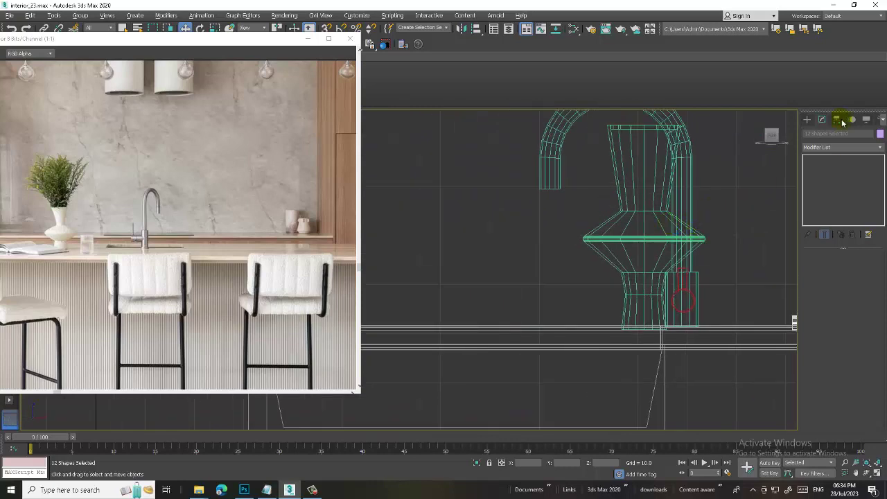
pyautogui.click(807, 119)
pyautogui.click(823, 183)
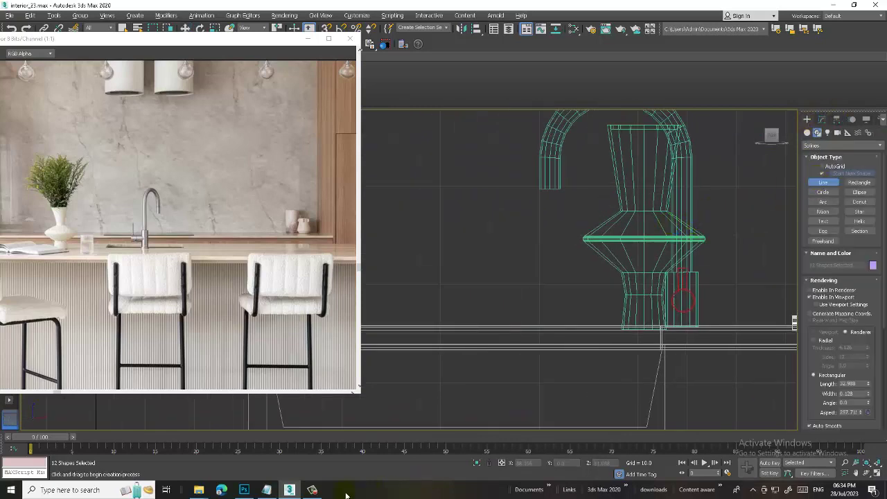
# Draw the first vertical segment of a new line beside the vase
pyautogui.moveTo(588, 319); pyautogui.dragTo(636, 310, button='middle')
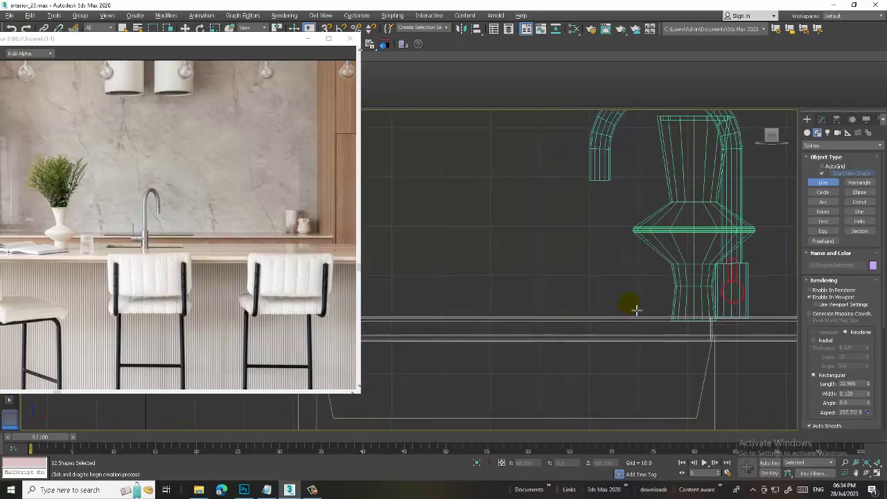
pyautogui.scroll(3, 636, 310)
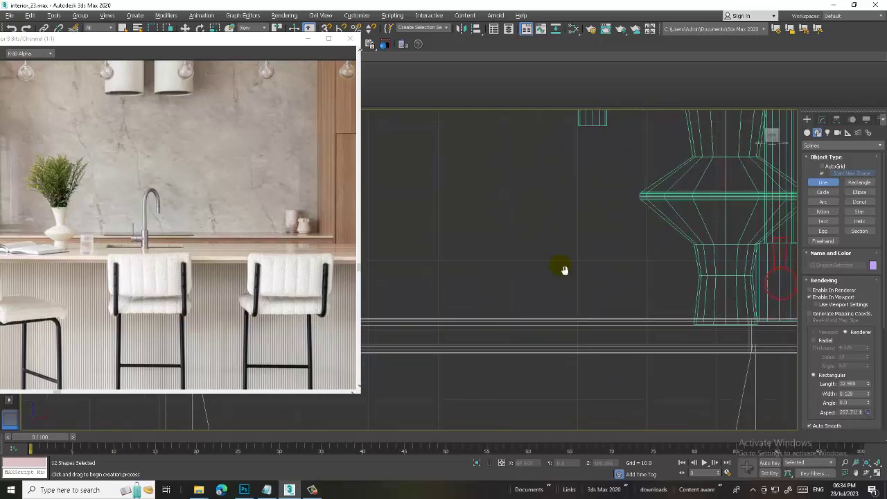
pyautogui.scroll(2, 585, 280)
pyautogui.moveTo(608, 249); pyautogui.dragTo(607, 294)
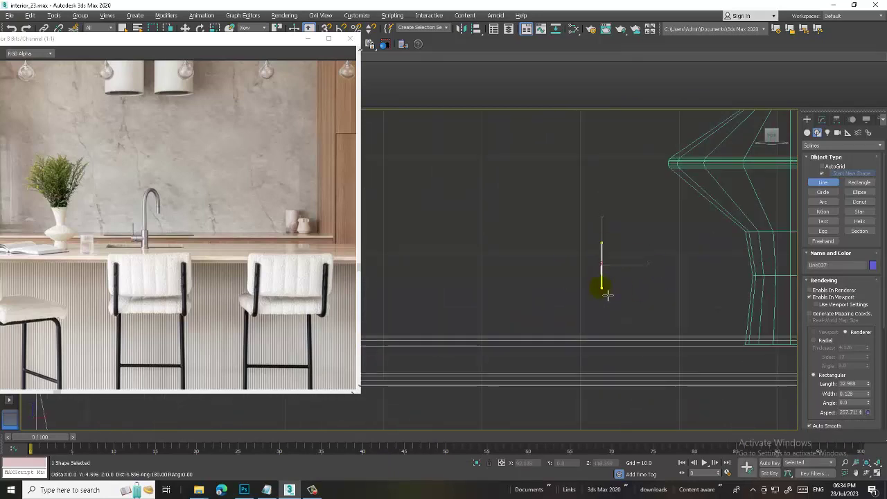
pyautogui.rightClick(608, 308)
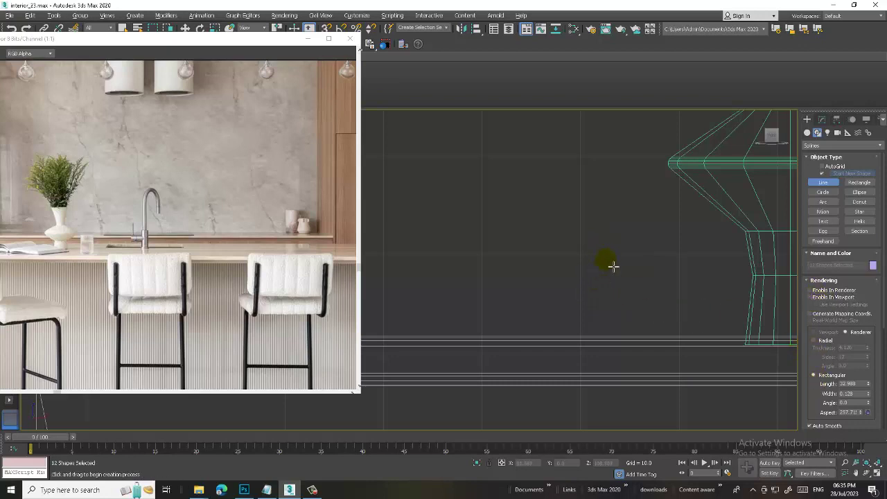
pyautogui.moveTo(609, 253); pyautogui.dragTo(608, 299)
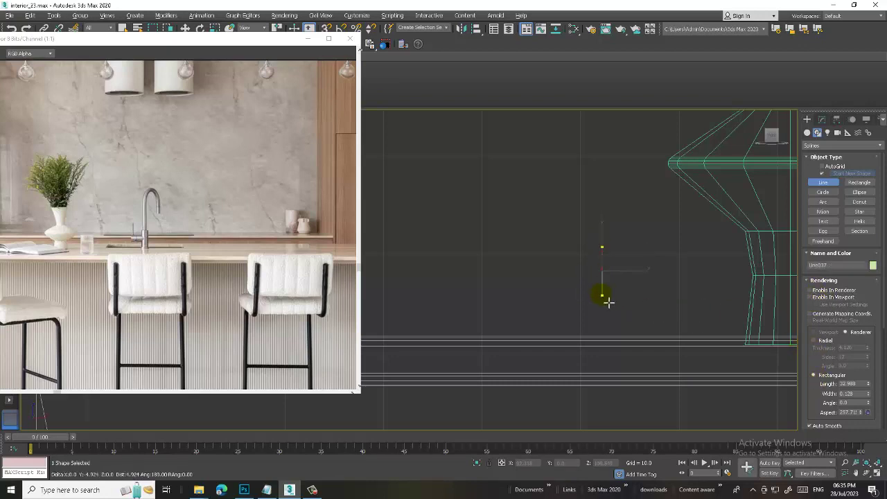
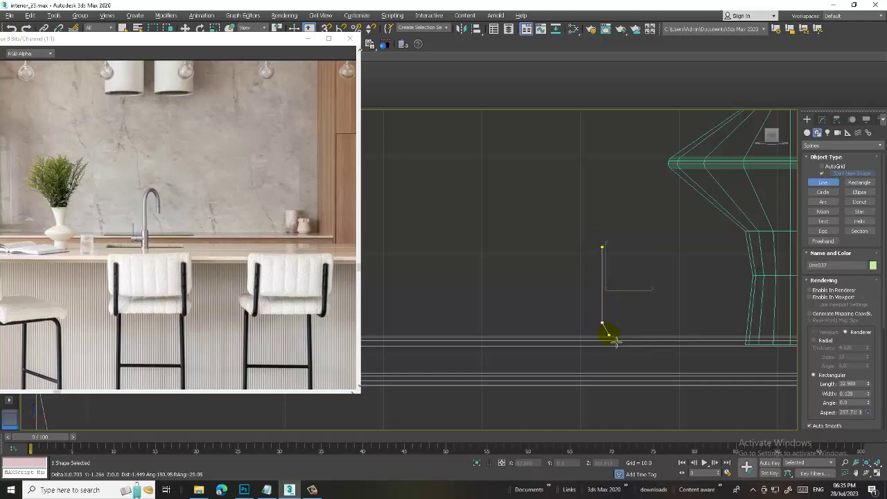
# Place the last profile points, fixing the diagonal corner, and finish the glass line
pyautogui.click(609, 335)
pyautogui.click(635, 340)
pyautogui.rightClick(634, 340)
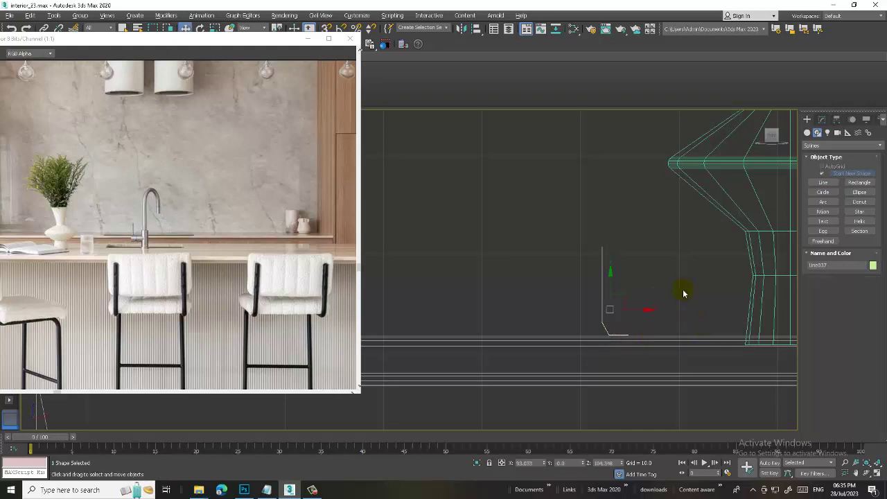
pyautogui.moveTo(684, 293); pyautogui.dragTo(683, 277, button='middle')
# Add a Lathe modifier to the profile and align it to Max to form a cup
pyautogui.click(822, 119)
pyautogui.click(842, 147)
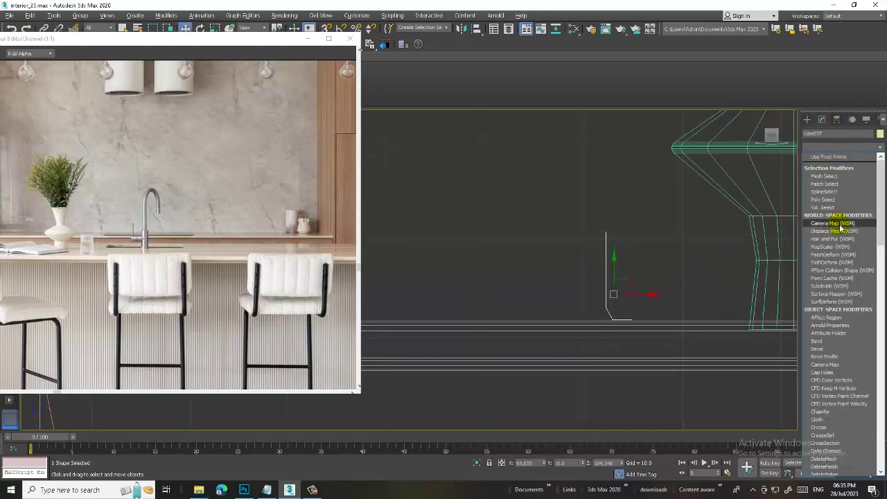
pyautogui.press('l')
pyautogui.press('Return')
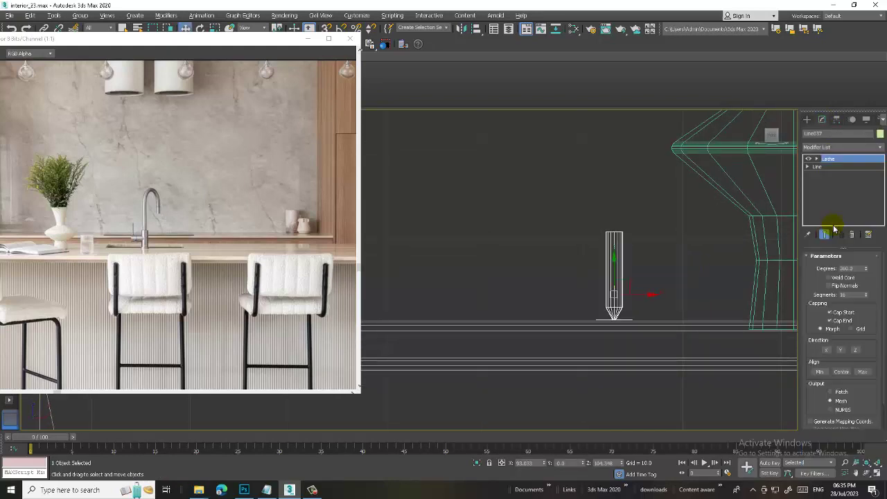
pyautogui.click(862, 372)
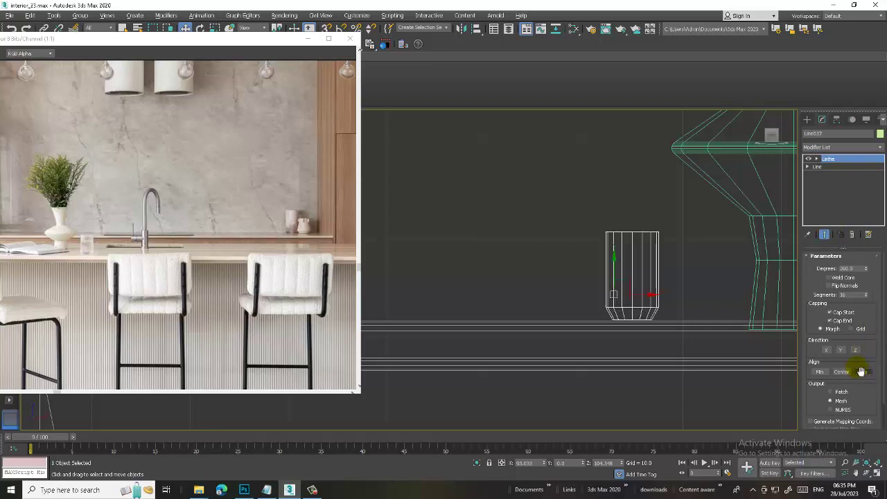
pyautogui.press('z')
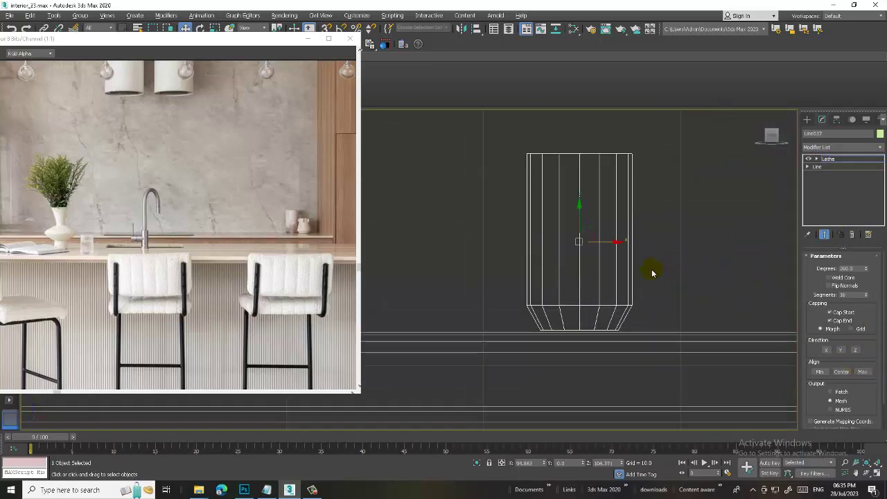
pyautogui.scroll(2, 591, 274)
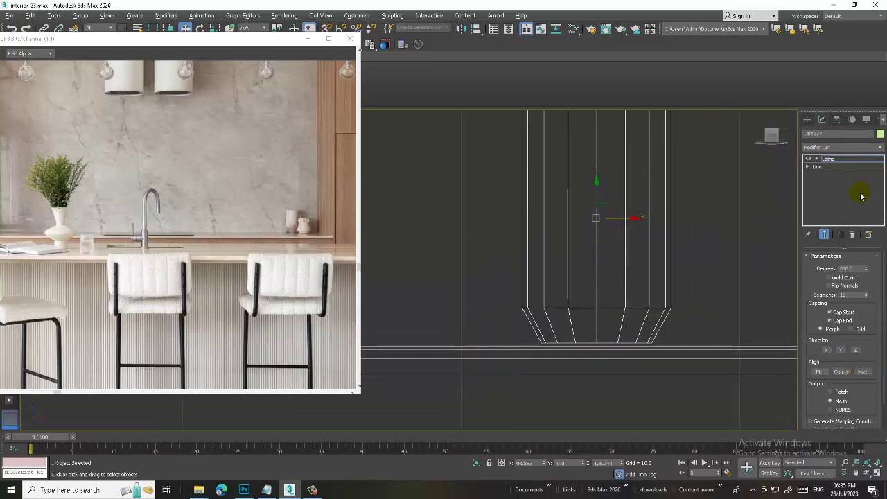
# Fillet the profile's bottom corner vertex, then return to the Lathe level
pyautogui.click(825, 176)
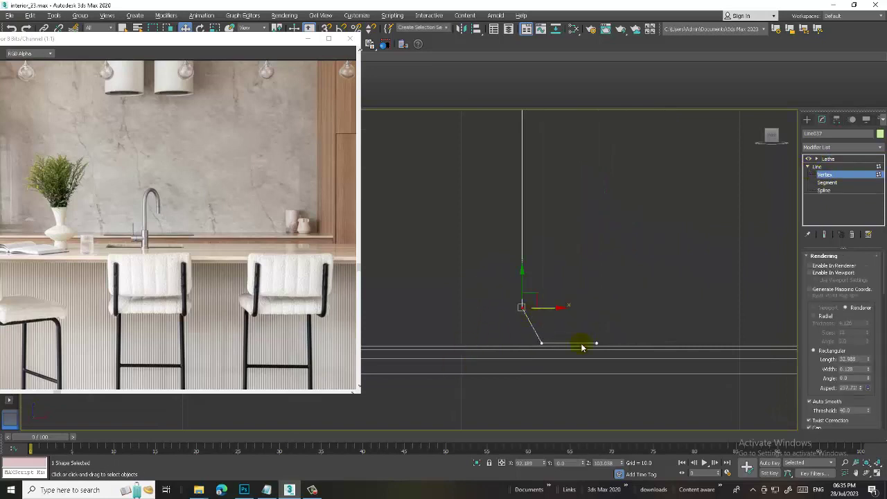
pyautogui.scroll(-5, 818, 383)
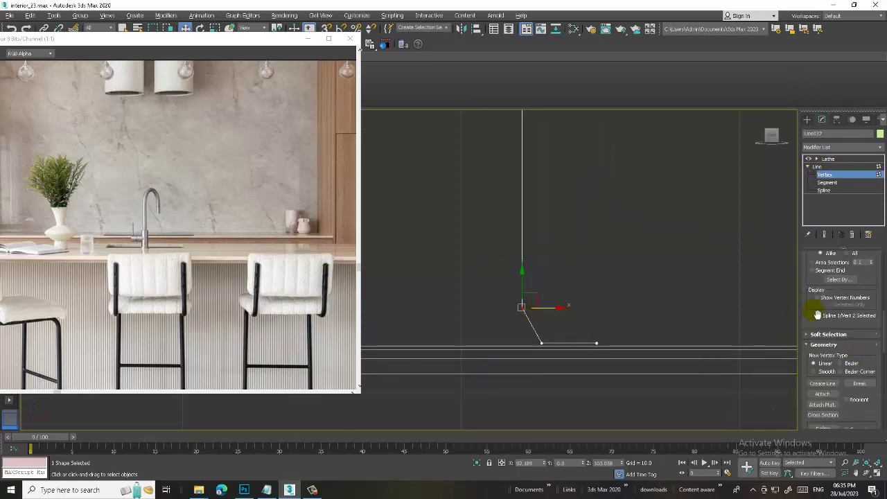
pyautogui.scroll(-3, 817, 315)
pyautogui.scroll(-3, 825, 316)
pyautogui.click(823, 315)
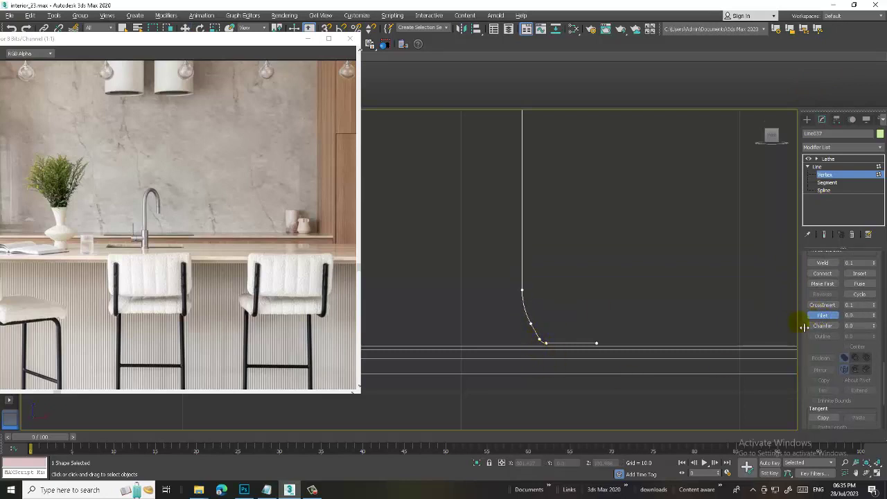
pyautogui.click(856, 160)
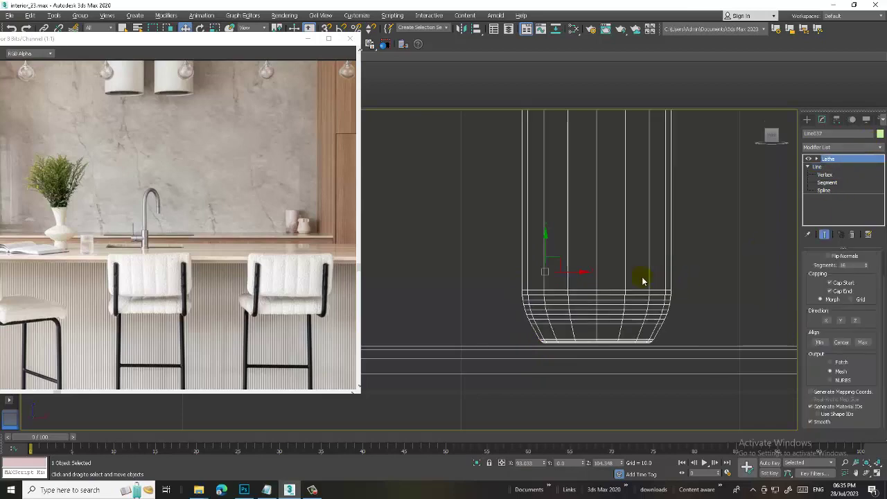
pyautogui.scroll(-3, 642, 276)
# Move the glass left so it sits on the counter under the vase
pyautogui.hotkey('alt', 'w')
pyautogui.middleClick(637, 367)
pyautogui.hotkey('alt', 'w')
pyautogui.scroll(3, 612, 337)
pyautogui.moveTo(612, 337)
pyautogui.keyDown('alt'); pyautogui.mouseDown(button='middle')
pyautogui.moveTo(578, 317)
pyautogui.moveTo(606, 277)
pyautogui.moveTo(573, 291)
pyautogui.mouseUp(button='middle'); pyautogui.keyUp('alt')
pyautogui.scroll(-3, 578, 317)
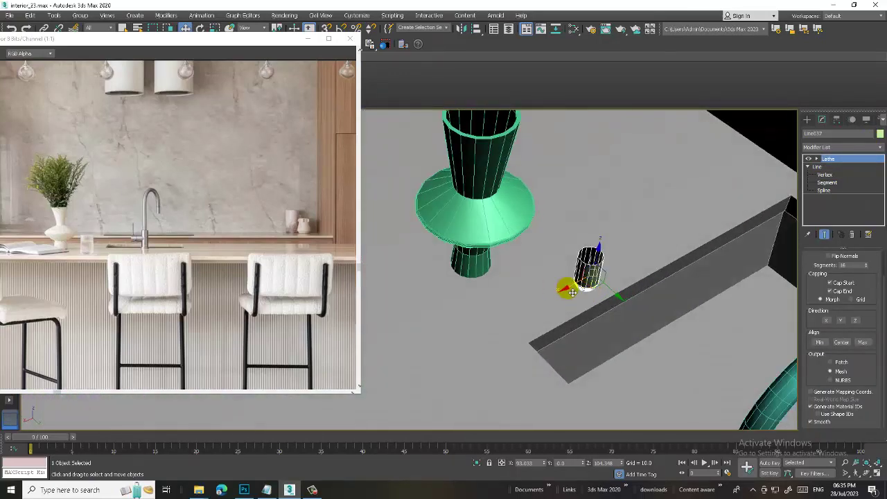
pyautogui.scroll(-2, 573, 292)
pyautogui.scroll(-2, 440, 307)
pyautogui.moveTo(440, 307)
pyautogui.keyDown('alt'); pyautogui.mouseDown(button='middle')
pyautogui.moveTo(646, 303)
pyautogui.moveTo(647, 349)
pyautogui.mouseUp(button='middle'); pyautogui.keyUp('alt')
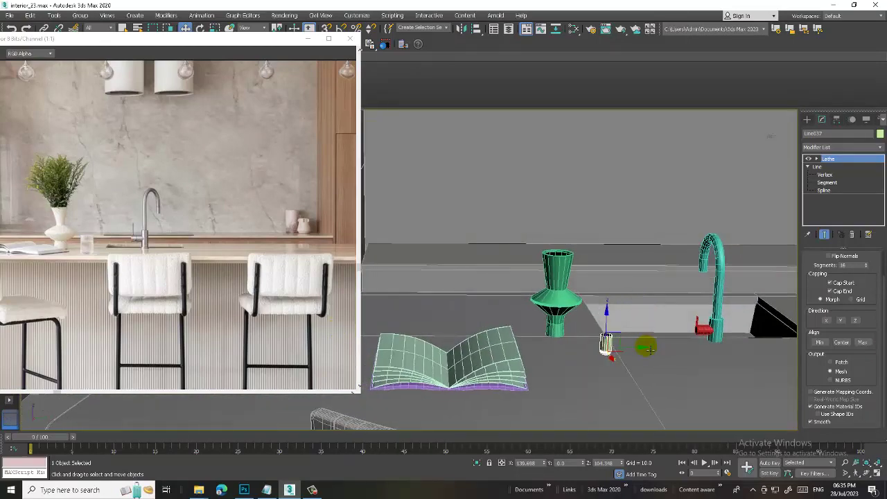
pyautogui.moveTo(637, 351); pyautogui.dragTo(563, 353)
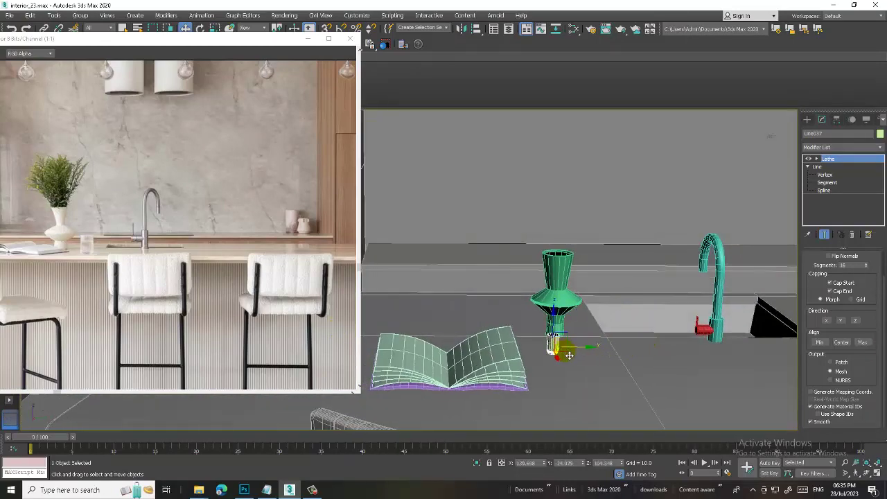
pyautogui.keyDown('alt'); pyautogui.moveTo(563, 353); pyautogui.dragTo(536, 353, button='middle'); pyautogui.keyUp('alt')
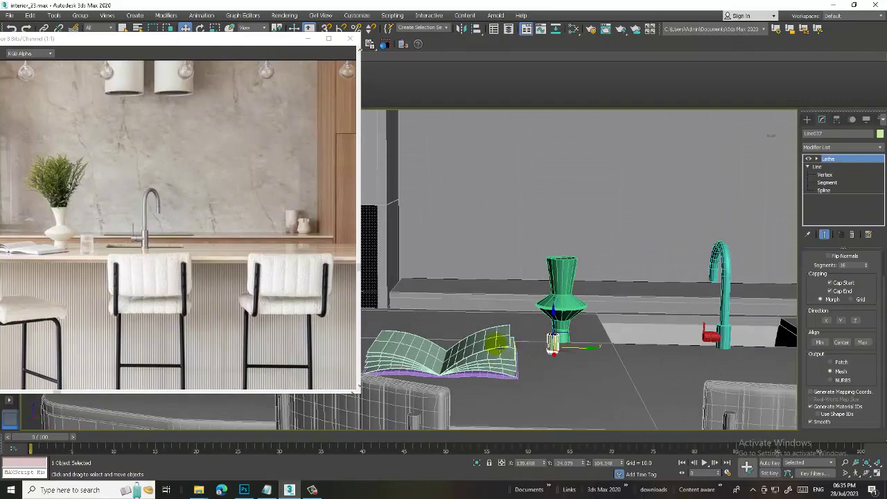
# Select all of the book's page shapes and lift them up slightly
pyautogui.click(509, 352)
pyautogui.press('r')
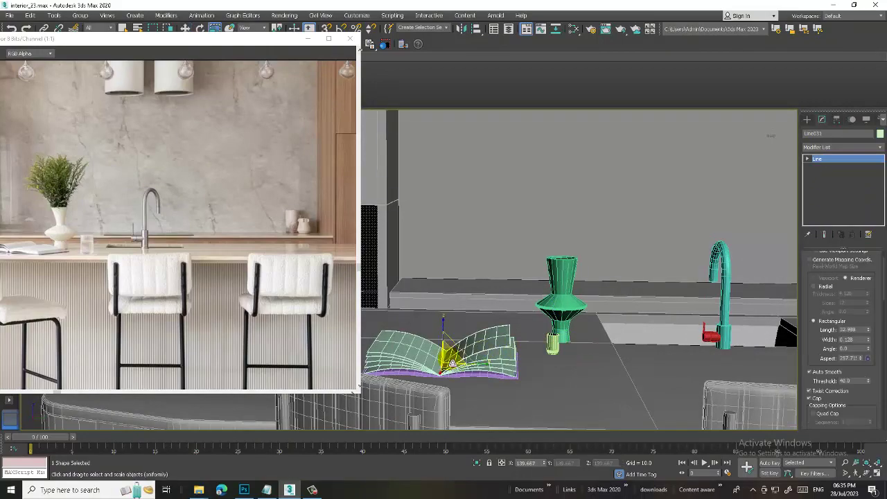
pyautogui.scroll(-3, 451, 350)
pyautogui.moveTo(451, 350)
pyautogui.keyDown('alt'); pyautogui.mouseDown(button='middle')
pyautogui.moveTo(569, 334)
pyautogui.moveTo(504, 296)
pyautogui.mouseUp(button='middle'); pyautogui.keyUp('alt')
pyautogui.scroll(-2, 513, 340)
pyautogui.moveTo(462, 384); pyautogui.dragTo(502, 265)
pyautogui.scroll(3, 531, 366)
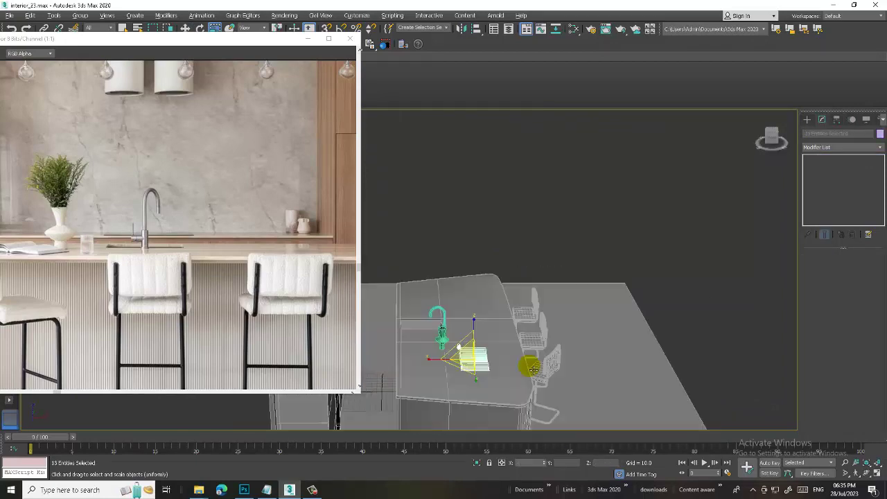
pyautogui.scroll(3, 476, 342)
pyautogui.scroll(3, 437, 345)
pyautogui.scroll(-2, 495, 362)
pyautogui.keyDown('alt'); pyautogui.moveTo(495, 362); pyautogui.dragTo(476, 377, button='middle'); pyautogui.keyUp('alt')
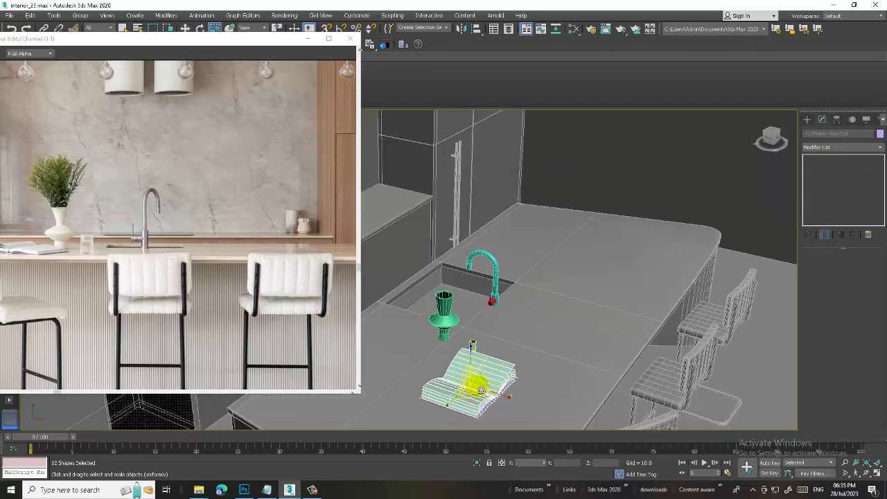
pyautogui.keyDown('alt'); pyautogui.moveTo(526, 394); pyautogui.dragTo(491, 353, button='middle'); pyautogui.keyUp('alt')
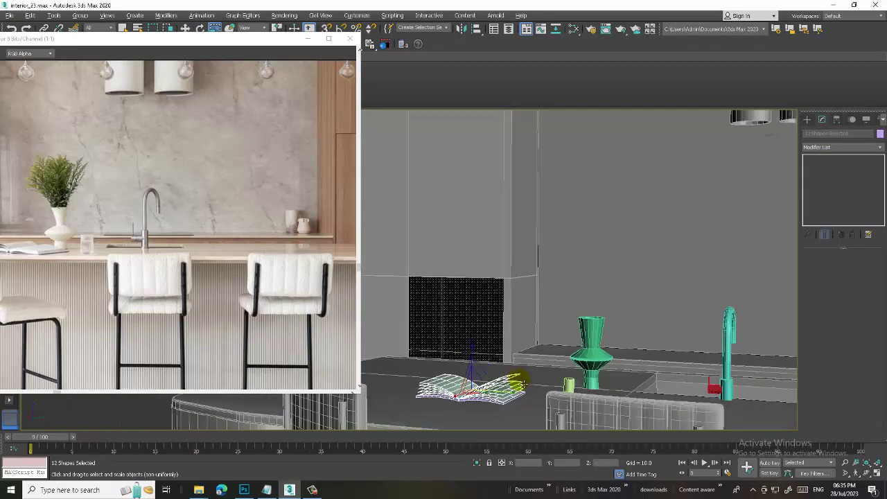
pyautogui.press('w')
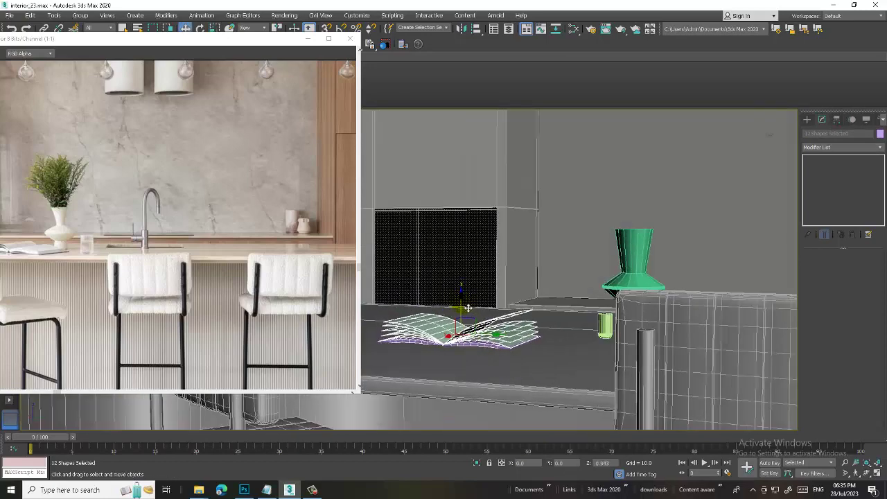
pyautogui.keyDown('alt'); pyautogui.moveTo(465, 305); pyautogui.dragTo(507, 357, button='middle'); pyautogui.keyUp('alt')
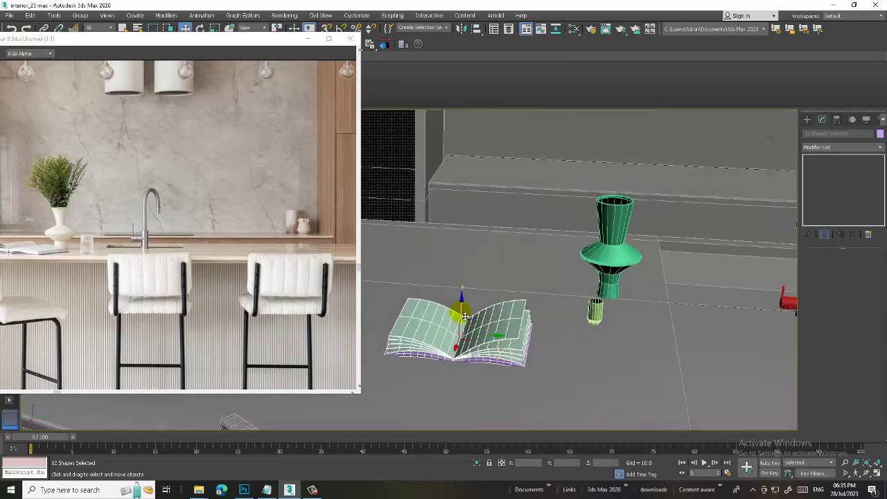
pyautogui.moveTo(464, 317); pyautogui.dragTo(464, 315)
# Select the small glass and scale it up larger
pyautogui.click(594, 311)
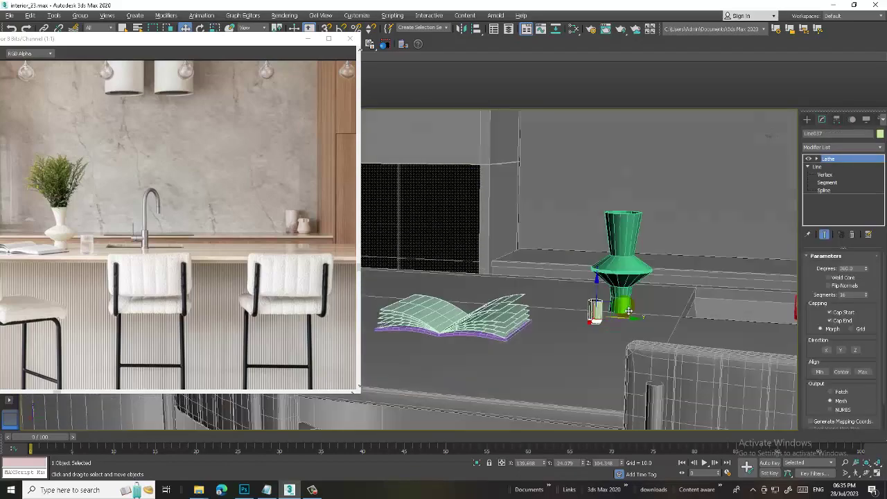
pyautogui.keyDown('alt'); pyautogui.moveTo(594, 311); pyautogui.dragTo(703, 301, button='middle'); pyautogui.keyUp('alt')
pyautogui.press('r')
pyautogui.moveTo(594, 322); pyautogui.dragTo(579, 298)
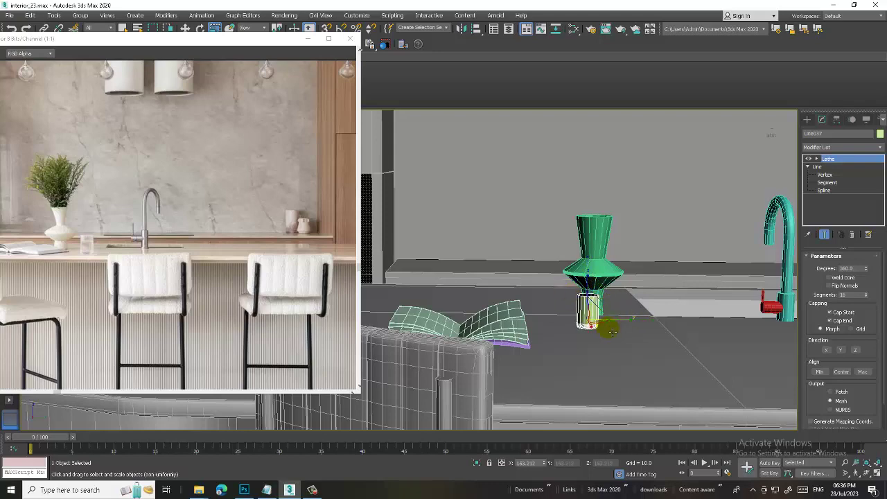
pyautogui.keyDown('alt'); pyautogui.moveTo(580, 297); pyautogui.dragTo(665, 291, button='middle'); pyautogui.keyUp('alt')
# Add a Shell modifier to the glass with an Outer Amount of 0.08
pyautogui.press('w')
pyautogui.click(842, 147)
pyautogui.write('sh')
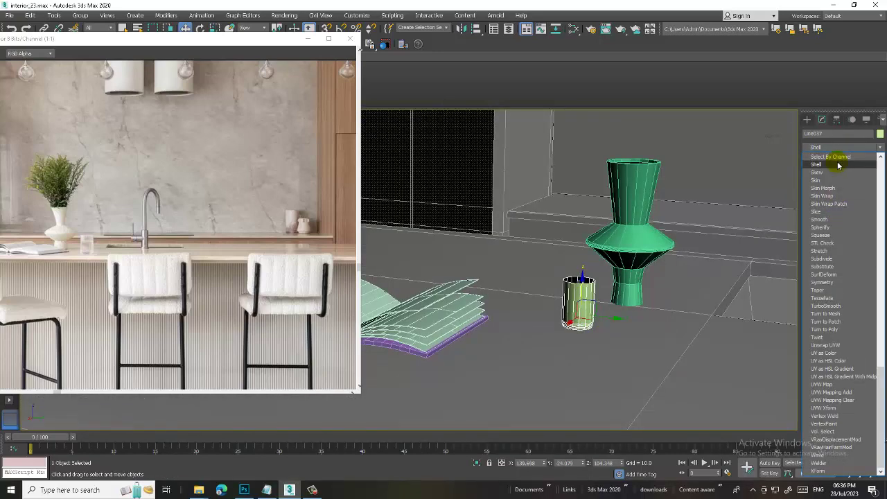
pyautogui.click(839, 165)
pyautogui.scroll(3, 613, 294)
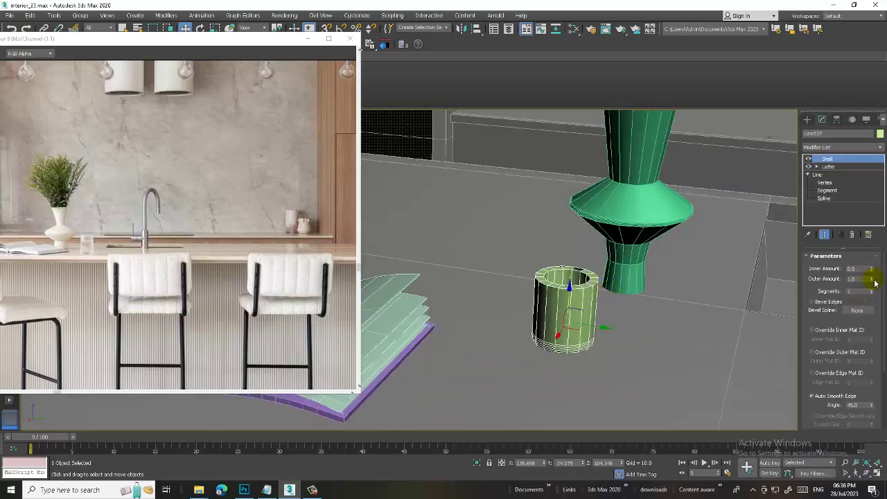
pyautogui.moveTo(871, 279); pyautogui.dragTo(9, 315)
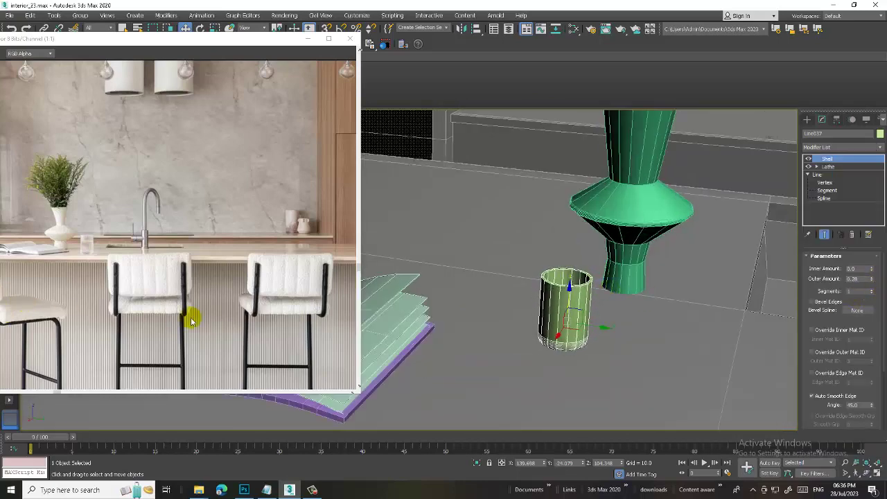
pyautogui.scroll(3, 593, 322)
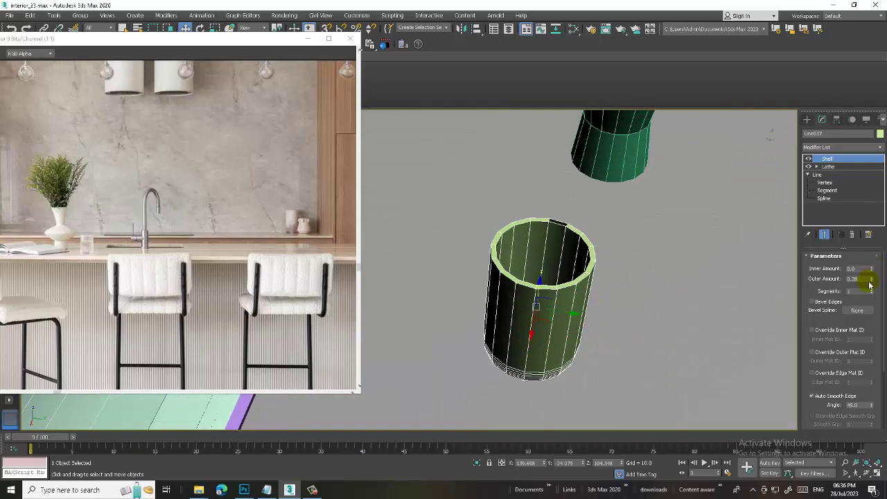
pyautogui.moveTo(871, 285); pyautogui.dragTo(870, 288)
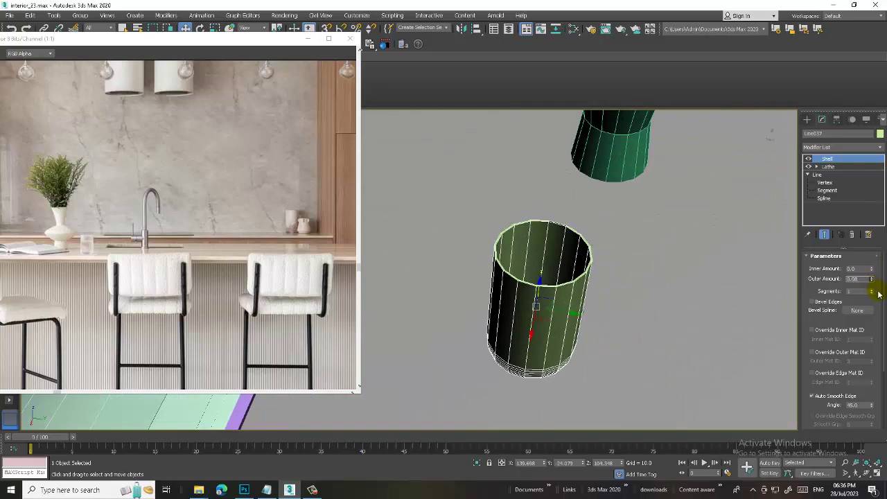
# Convert the shelled glass to an Editable Poly
pyautogui.rightClick(584, 295)
pyautogui.click(701, 384)
pyautogui.scroll(-2, 598, 327)
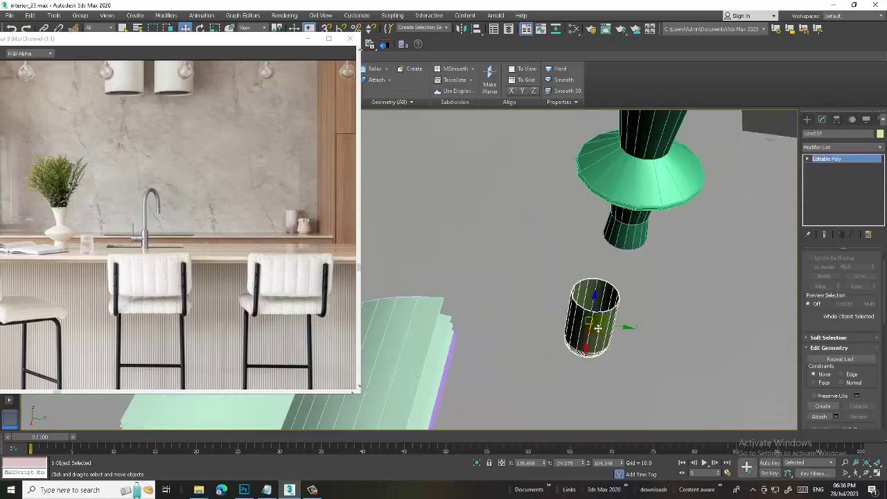
pyautogui.keyDown('alt'); pyautogui.moveTo(598, 328); pyautogui.dragTo(617, 293, button='middle'); pyautogui.keyUp('alt')
pyautogui.scroll(-3, 618, 293)
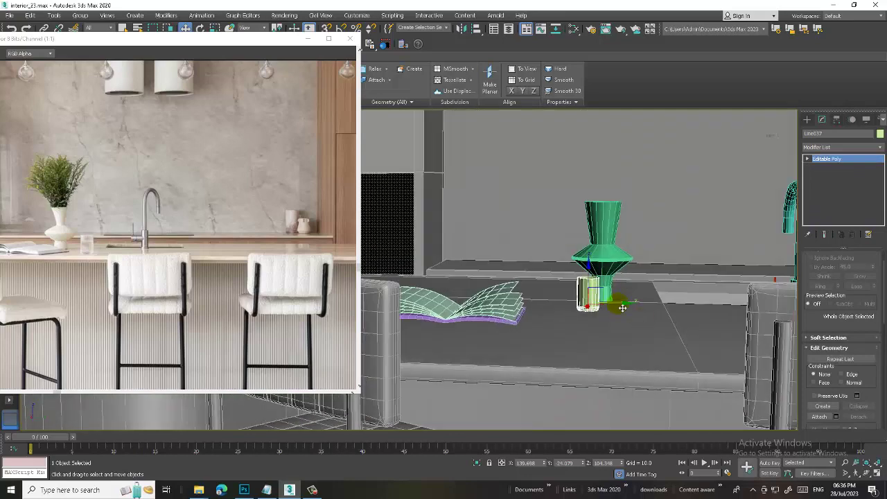
pyautogui.scroll(-5, 619, 319)
# Maximize the Front view and centre it on the kitchen
pyautogui.keyDown('alt'); pyautogui.moveTo(620, 327); pyautogui.dragTo(588, 356, button='middle'); pyautogui.keyUp('alt')
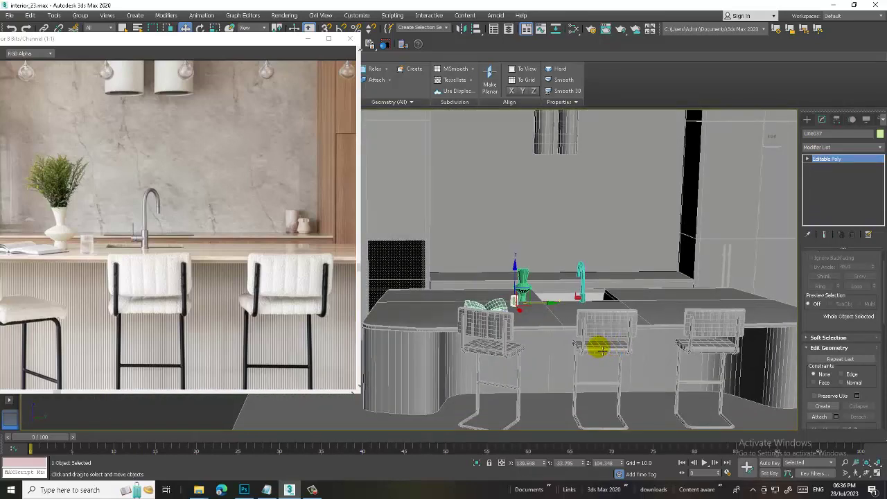
pyautogui.scroll(-3, 250, 226)
pyautogui.scroll(3, 118, 239)
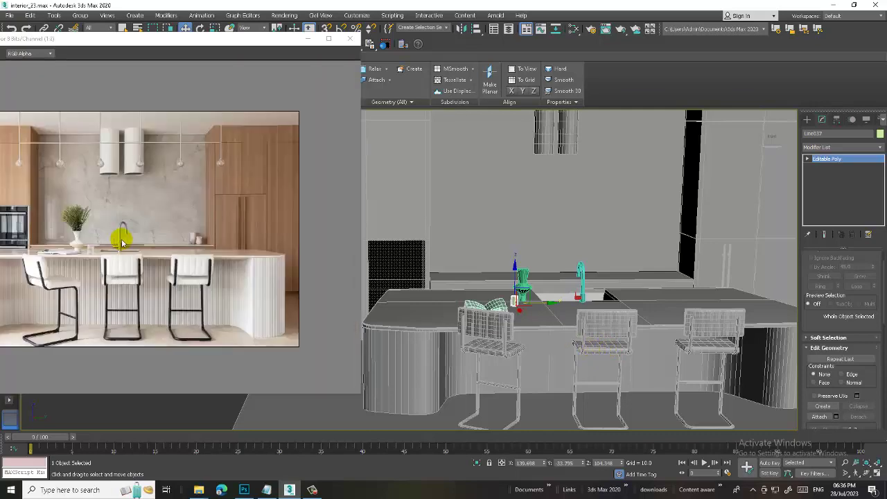
pyautogui.keyDown('alt'); pyautogui.moveTo(526, 245); pyautogui.dragTo(512, 239, button='middle'); pyautogui.keyUp('alt')
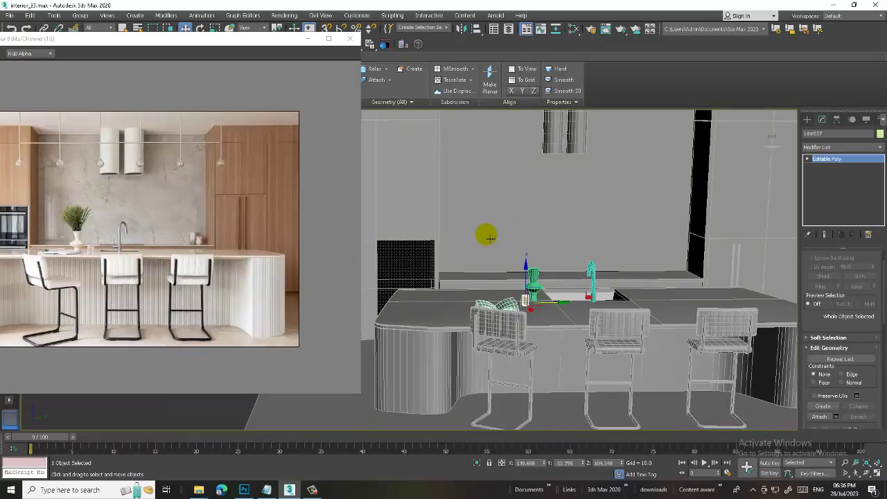
pyautogui.hotkey('alt', 'w')
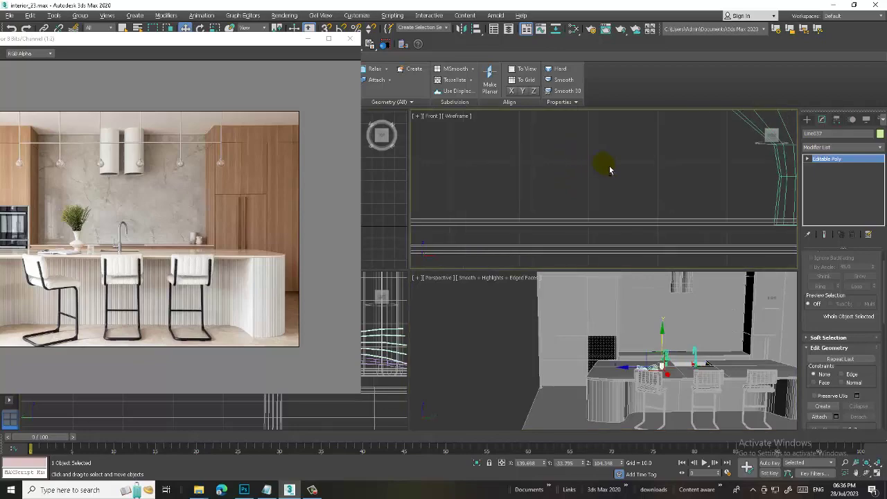
pyautogui.hotkey('alt', 'w')
pyautogui.scroll(-5, 623, 264)
pyautogui.scroll(-2, 572, 280)
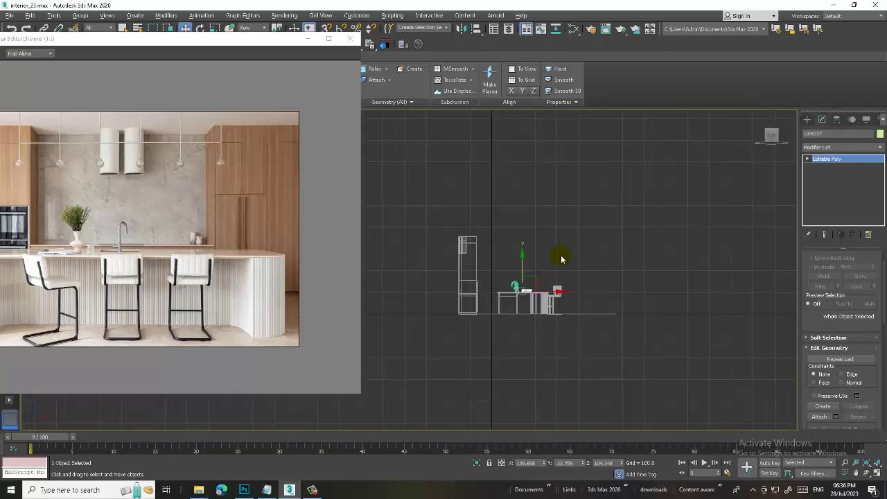
pyautogui.hotkey('alt', 'w')
pyautogui.middleClick(412, 367)
pyautogui.hotkey('alt', 'w')
pyautogui.scroll(-4, 451, 301)
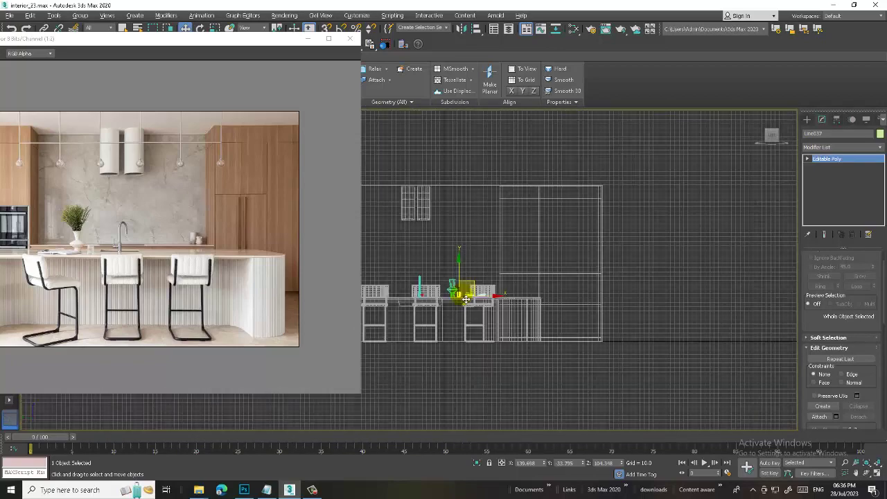
pyautogui.moveTo(461, 293); pyautogui.dragTo(608, 291, button='middle')
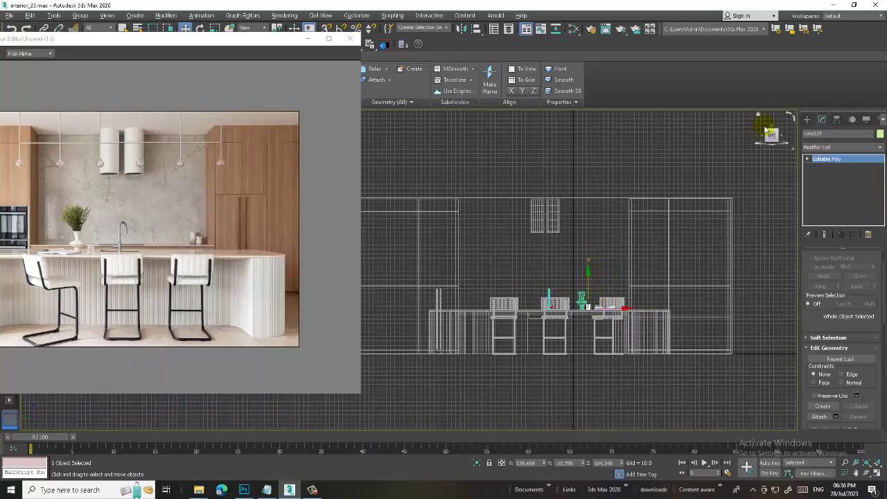
# Draw a horizontal line from left of the hood to the right, above the island
pyautogui.click(807, 119)
pyautogui.click(818, 132)
pyautogui.click(823, 182)
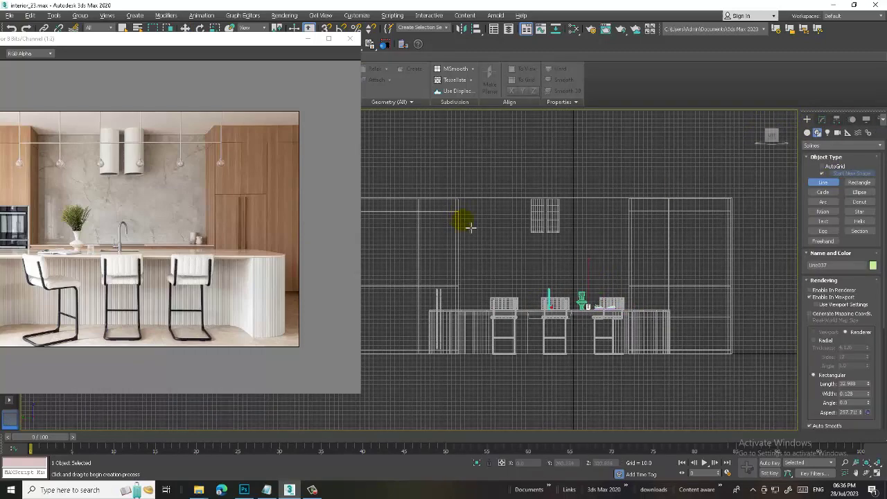
pyautogui.click(436, 225)
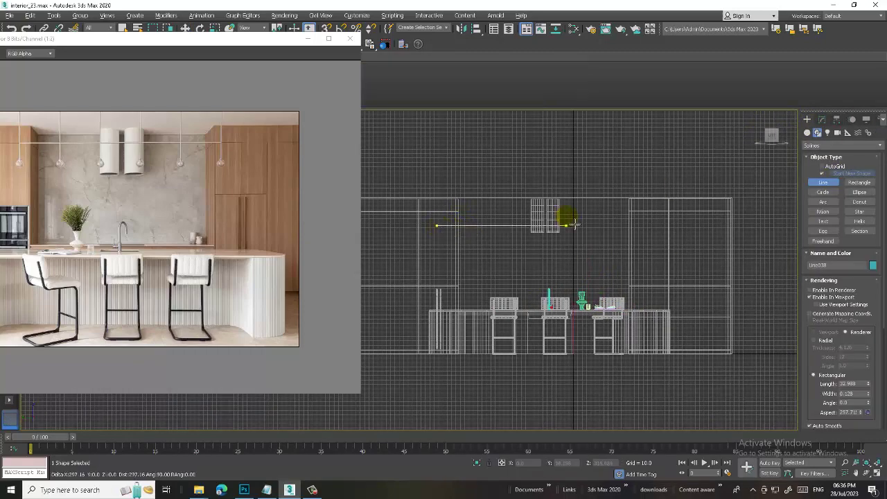
pyautogui.click(636, 220)
pyautogui.rightClick(636, 220)
pyautogui.rightClick(636, 220)
# Render the line in the viewport as a radial tube with 2.558 thickness
pyautogui.hotkey('alt', 'w')
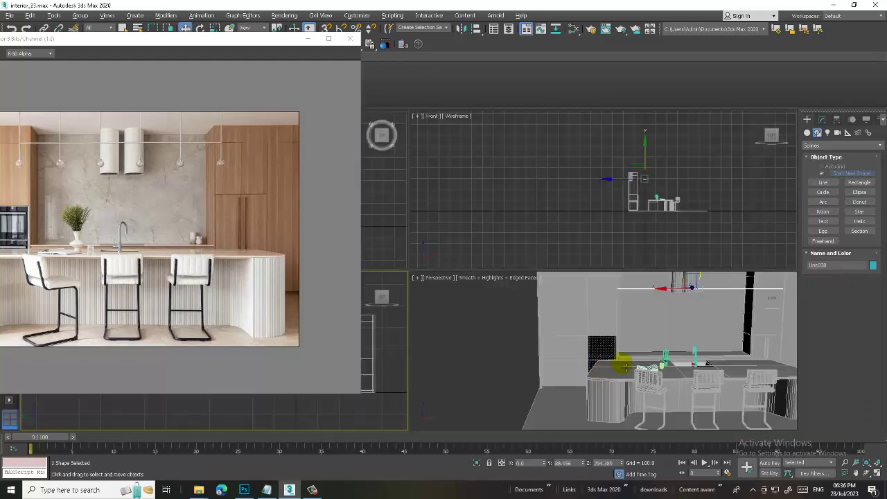
pyautogui.hotkey('alt', 'w')
pyautogui.keyDown('alt'); pyautogui.moveTo(612, 277); pyautogui.dragTo(845, 149, button='middle'); pyautogui.keyUp('alt')
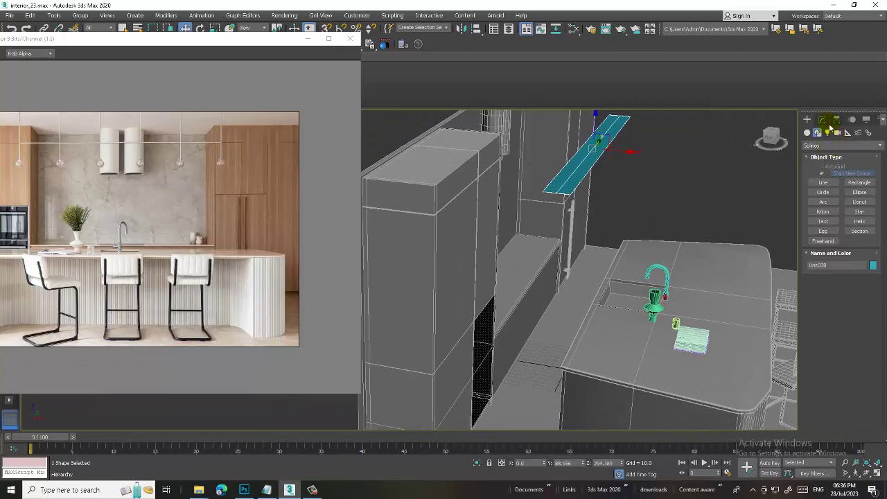
pyautogui.click(822, 119)
pyautogui.scroll(1, 820, 305)
pyautogui.click(818, 315)
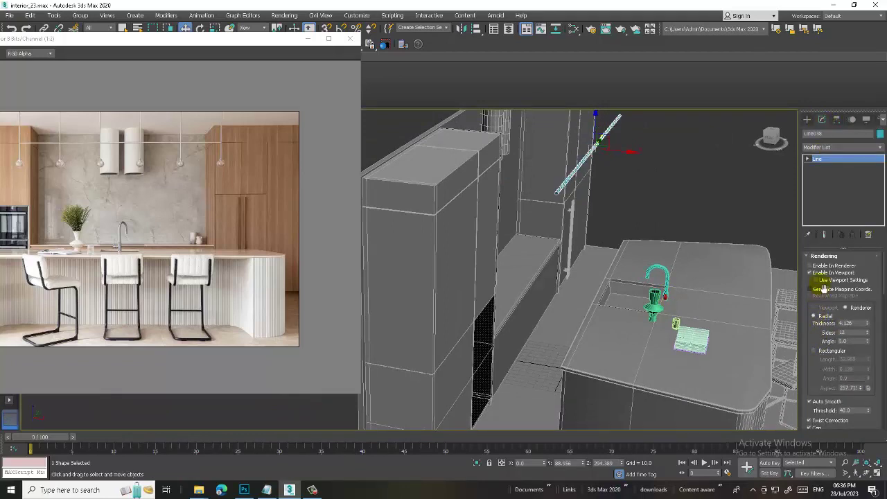
pyautogui.moveTo(866, 324); pyautogui.dragTo(866, 339)
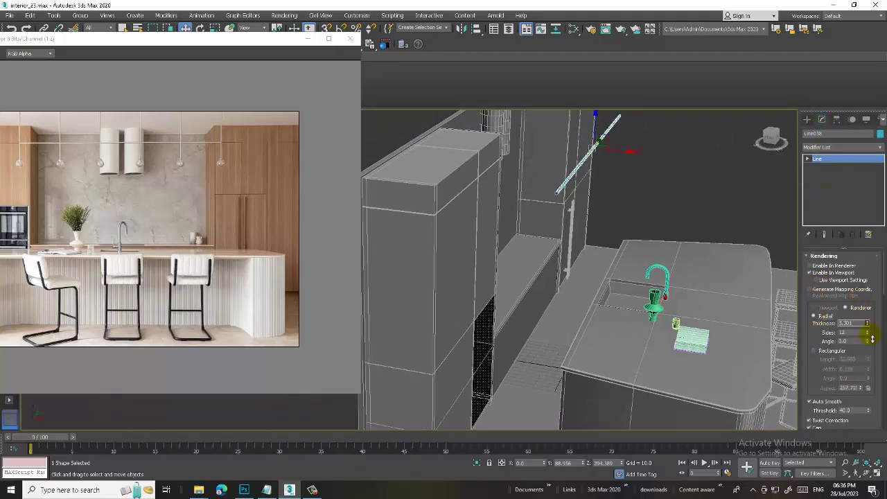
pyautogui.hotkey('alt', 'w')
pyautogui.rightClick(647, 190)
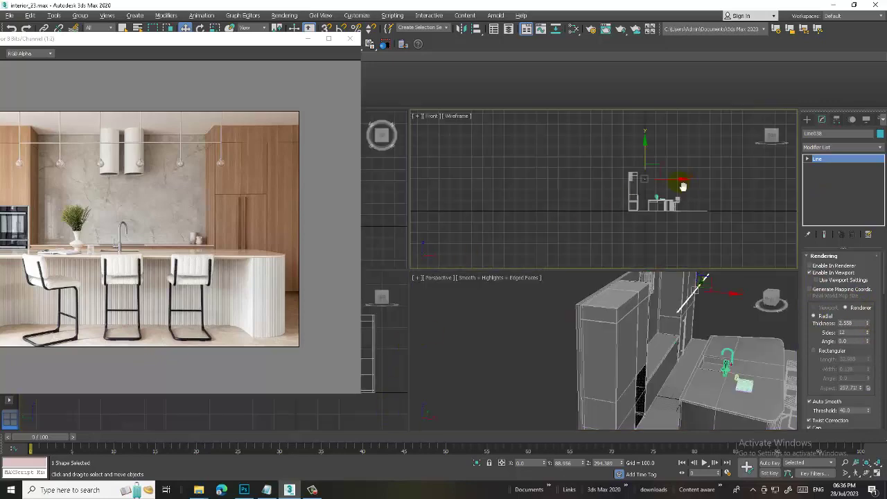
pyautogui.hotkey('alt', 'w')
pyautogui.moveTo(648, 190)
pyautogui.mouseDown(button='middle')
pyautogui.moveTo(541, 253)
pyautogui.moveTo(578, 245)
pyautogui.mouseUp(button='middle')
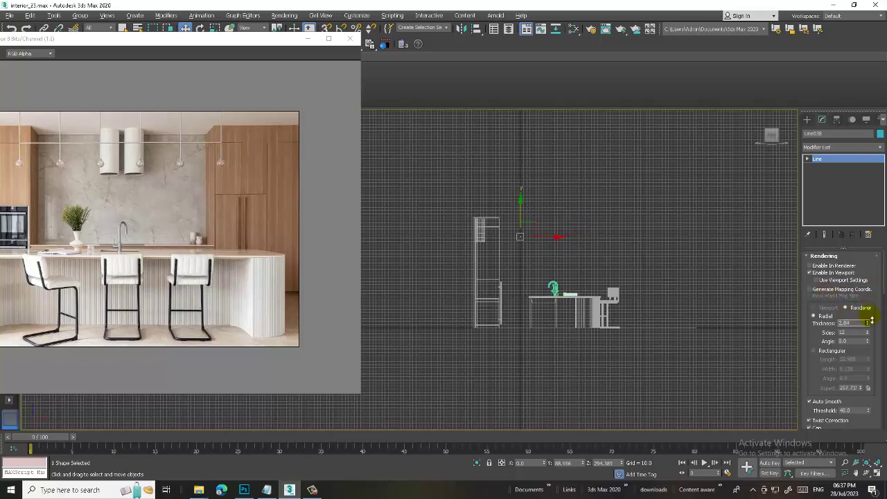
# Raise the rail's radial thickness to 3.633 and move it right over the island
pyautogui.scroll(2, 559, 231)
pyautogui.scroll(2, 487, 241)
pyautogui.scroll(2, 533, 245)
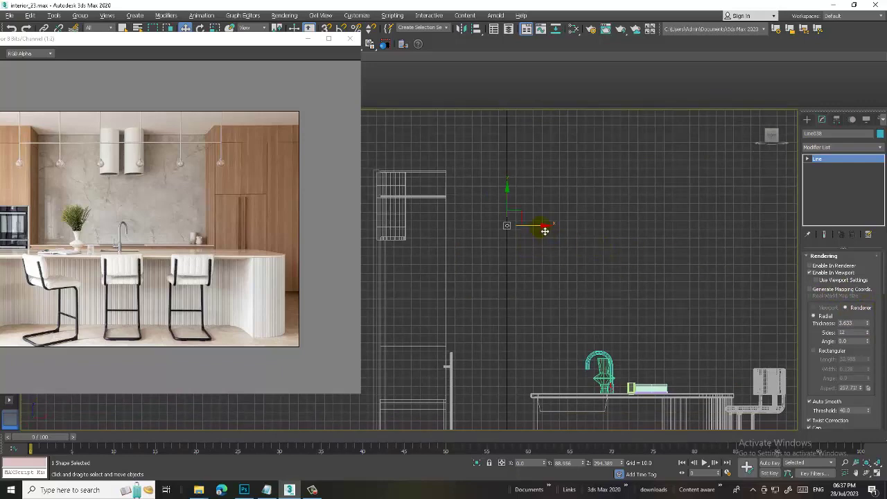
pyautogui.moveTo(545, 231)
pyautogui.mouseDown()
pyautogui.moveTo(603, 235)
pyautogui.moveTo(588, 238)
pyautogui.mouseUp()
pyautogui.hotkey('alt', 'w')
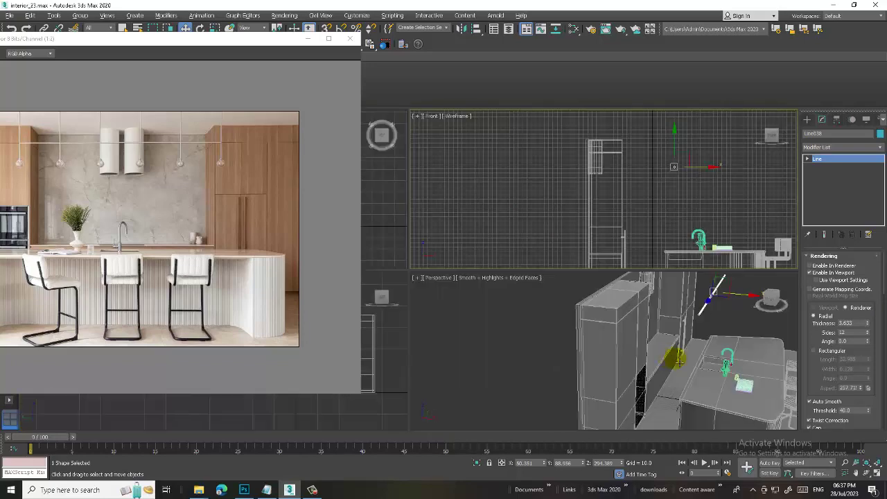
pyautogui.hotkey('alt', 'w')
pyautogui.keyDown('alt'); pyautogui.moveTo(619, 298); pyautogui.dragTo(595, 181, button='middle'); pyautogui.keyUp('alt')
# Select all scene objects and give them a light grey object colour
pyautogui.hotkey('ctrl', 'i')
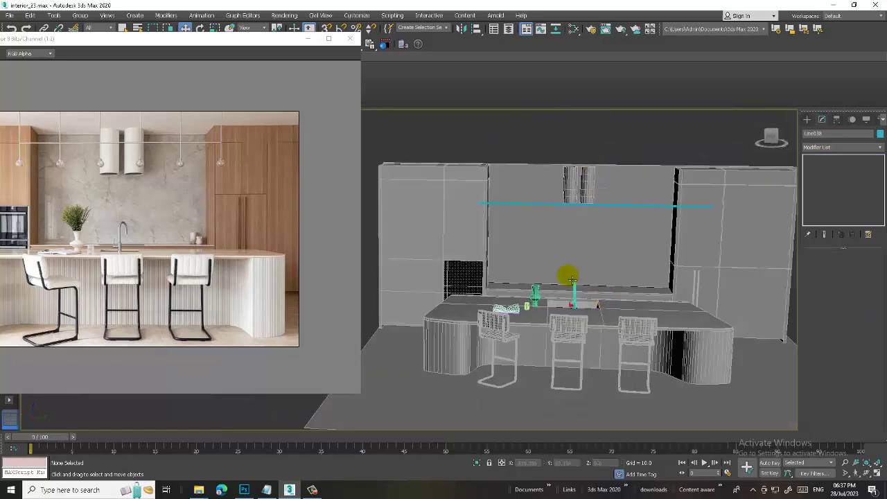
pyautogui.scroll(3, 578, 278)
pyautogui.keyDown('alt'); pyautogui.moveTo(578, 277); pyautogui.dragTo(583, 281, button='middle'); pyautogui.keyUp('alt')
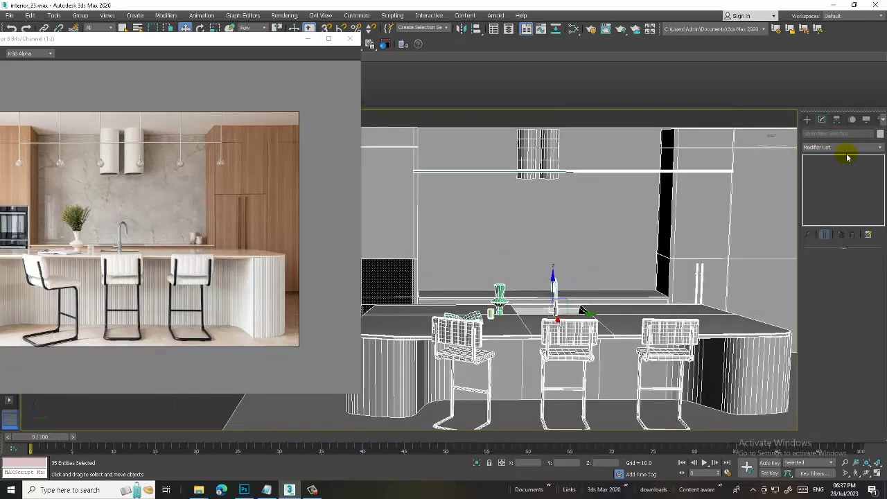
pyautogui.click(880, 134)
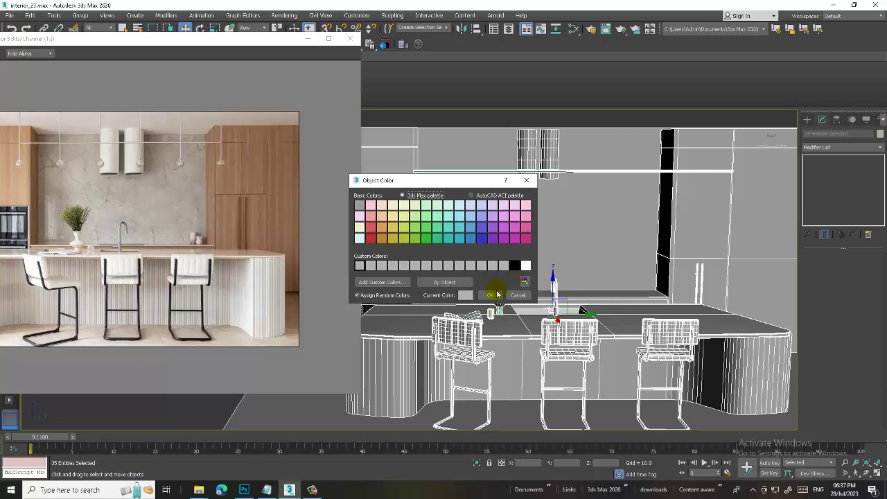
pyautogui.click(504, 265)
pyautogui.click(491, 296)
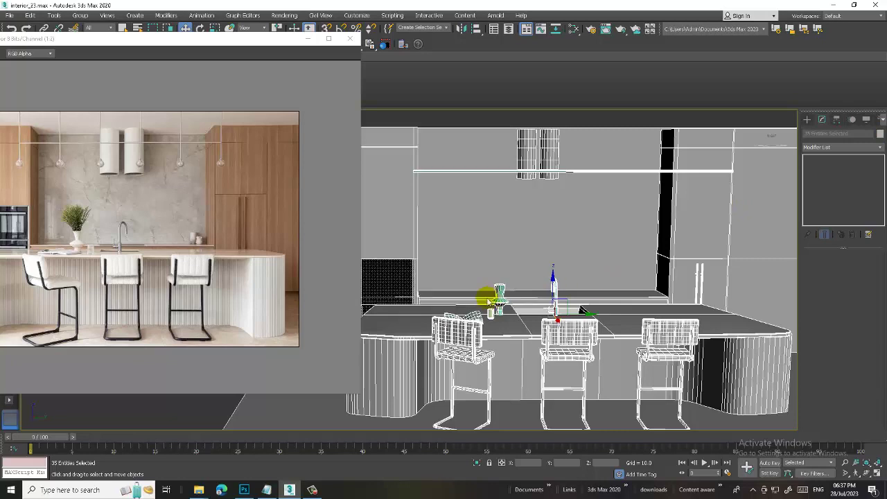
# Deselect everything and turn off Edged Faces for plain shaded display
pyautogui.moveTo(236, 39); pyautogui.dragTo(152, 39)
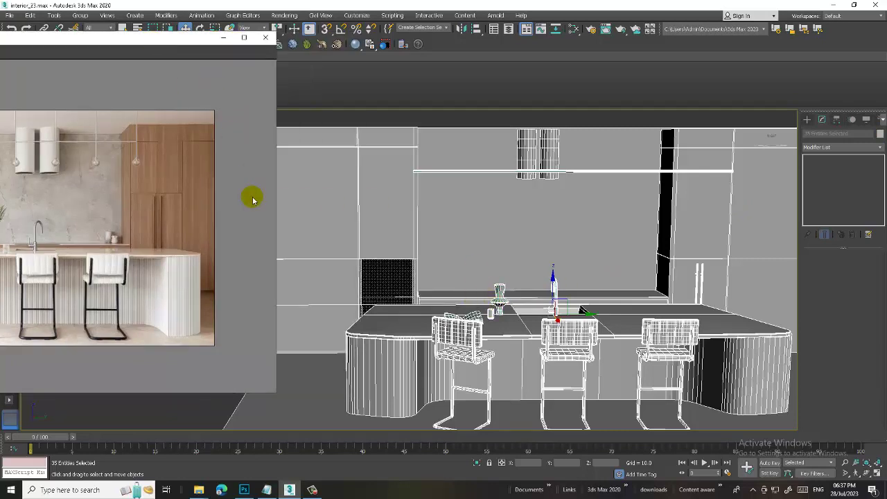
pyautogui.click(406, 119)
pyautogui.scroll(-1, 463, 205)
pyautogui.press('F4')
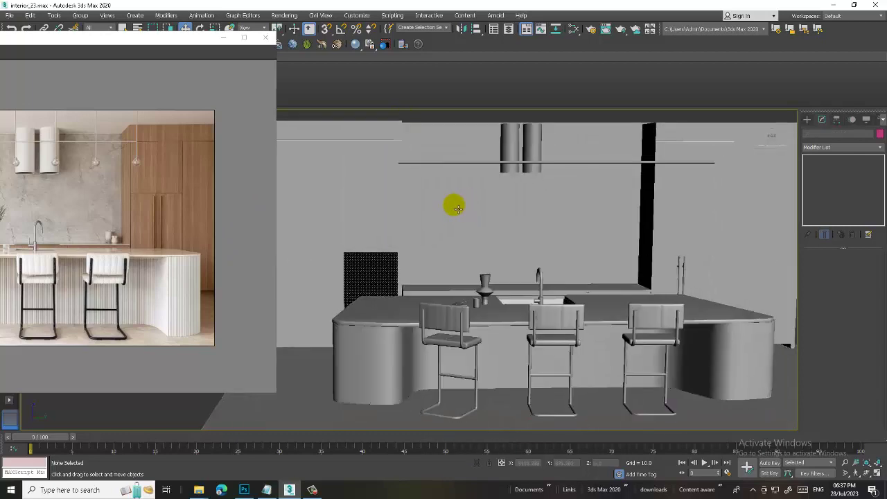
pyautogui.keyDown('alt'); pyautogui.moveTo(535, 311); pyautogui.dragTo(540, 296, button='middle'); pyautogui.keyUp('alt')
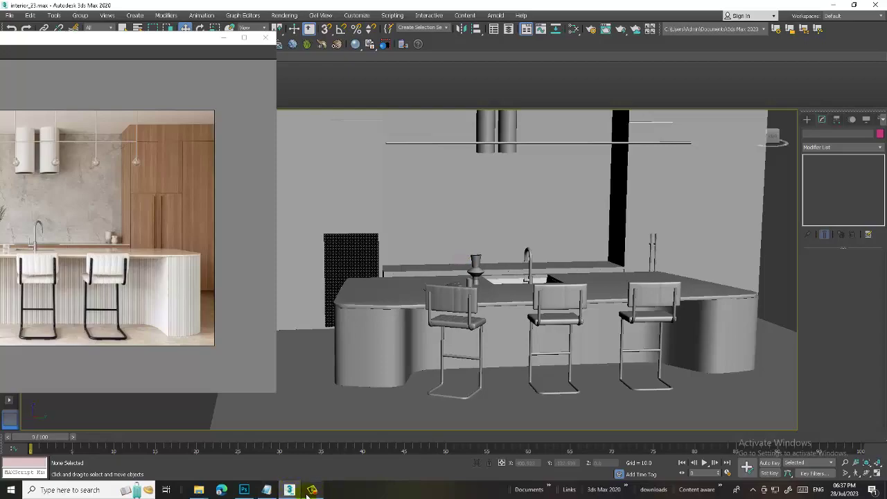
# Add 'Thanks for Watching' and 'Continue to Next Part' lines in Notepad, then minimize it
pyautogui.moveTo(266, 490)
pyautogui.click(276, 490)
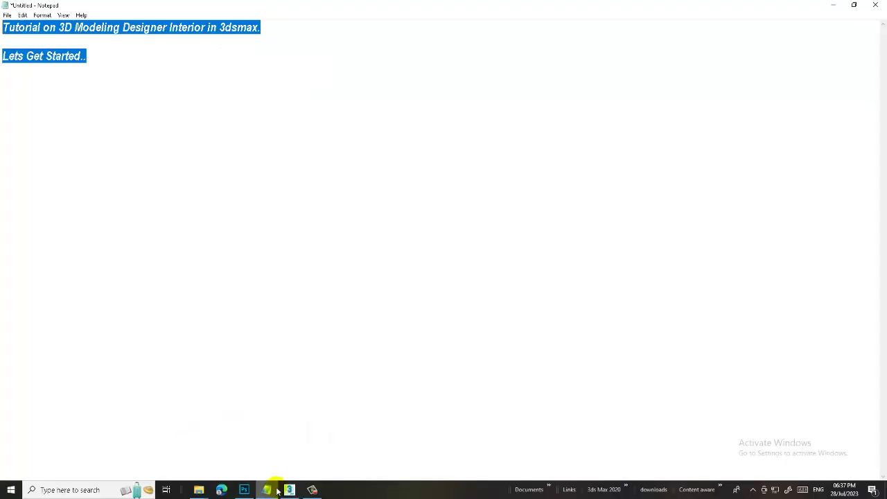
pyautogui.click(168, 62)
pyautogui.write('Thanks for Watching')
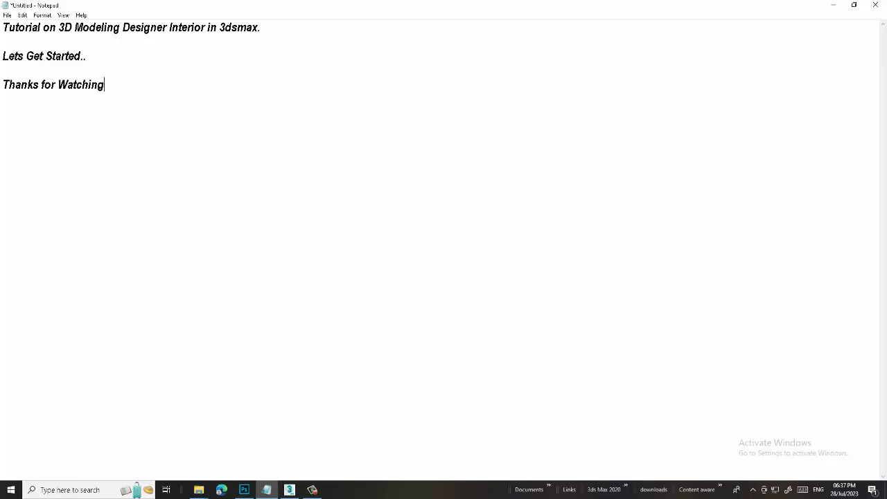
pyautogui.press('Return')
pyautogui.write('Continue to Next Part')
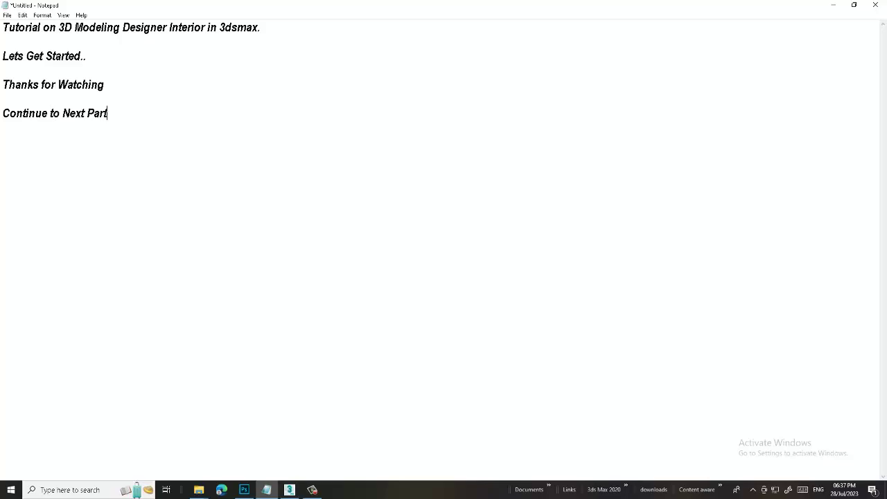
pyautogui.click(834, 5)
pyautogui.scroll(1, 600, 246)
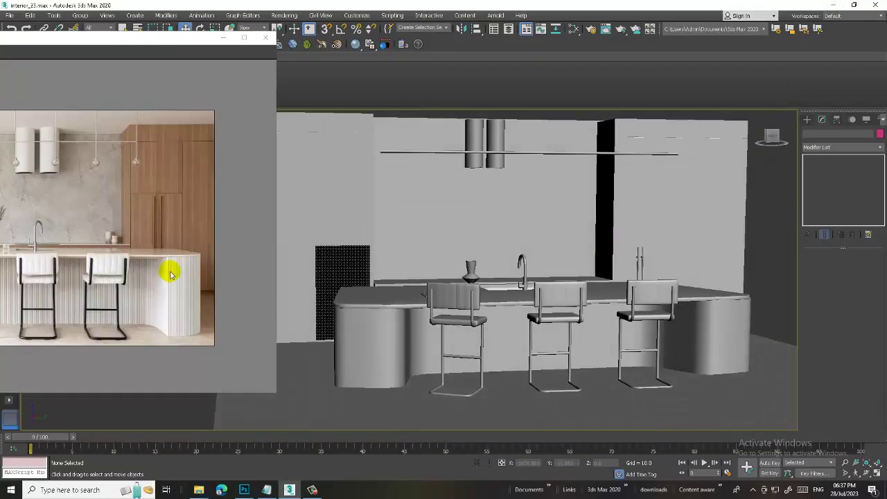
pyautogui.scroll(-3, 170, 274)
pyautogui.moveTo(114, 39)
pyautogui.mouseDown()
pyautogui.moveTo(152, 38)
pyautogui.moveTo(52, 33)
pyautogui.mouseUp()
pyautogui.scroll(2, 519, 297)
pyautogui.scroll(-2, 525, 296)
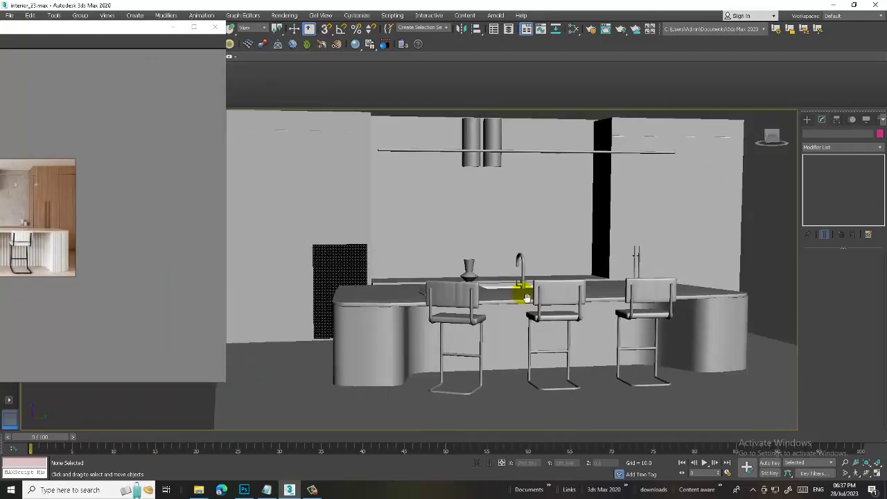
pyautogui.moveTo(525, 296); pyautogui.dragTo(504, 301, button='middle')
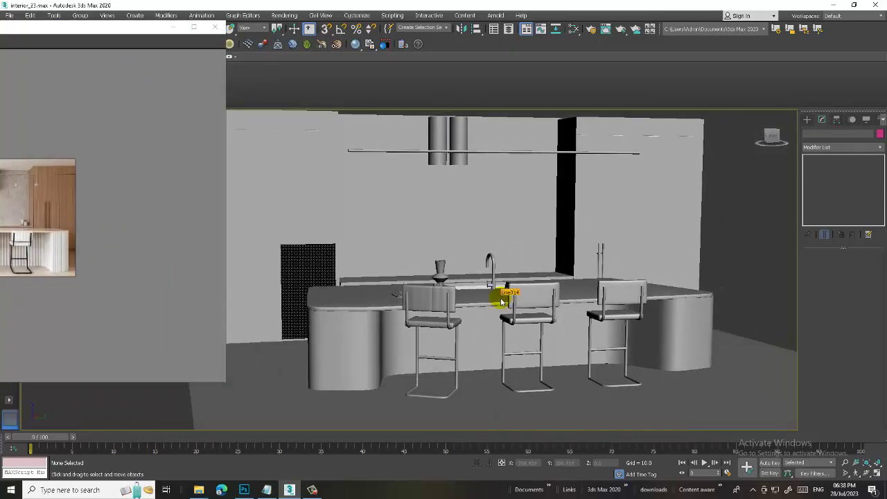